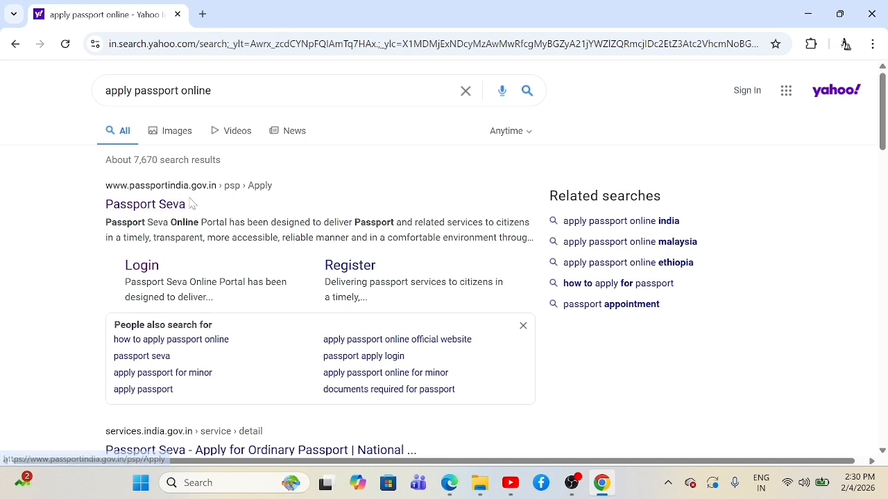
# Step: Open the Passport Seva guide 'Process to apply for Fresh / Reissue Ordinary Passport' and scroll through its steps
pyautogui.click(182, 206)
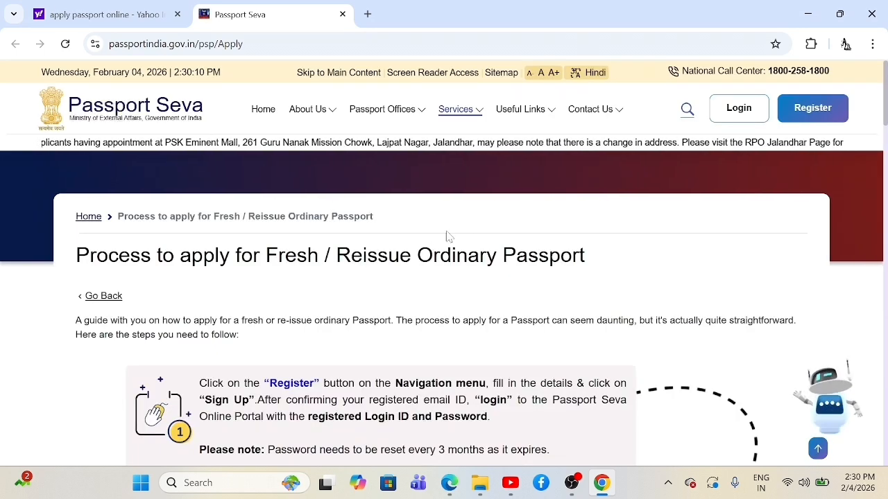
pyautogui.scroll(-10, 448, 234)
pyautogui.scroll(-2, 496, 217)
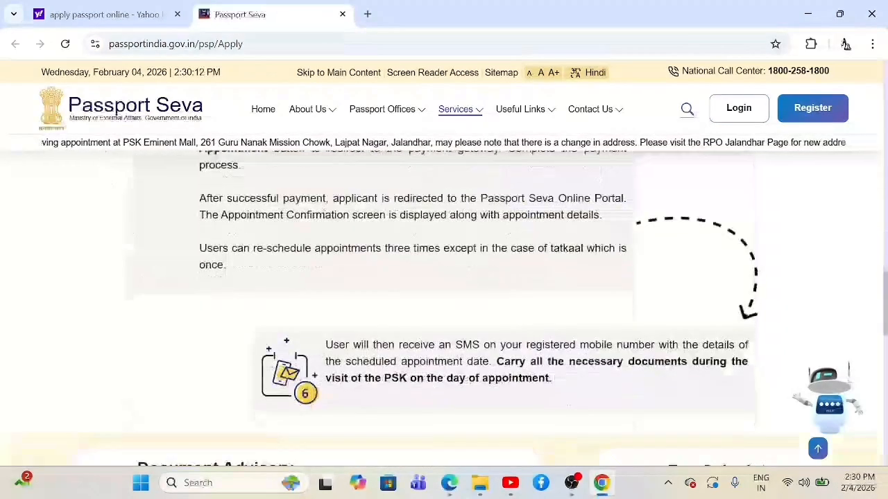
pyautogui.scroll(12, 496, 217)
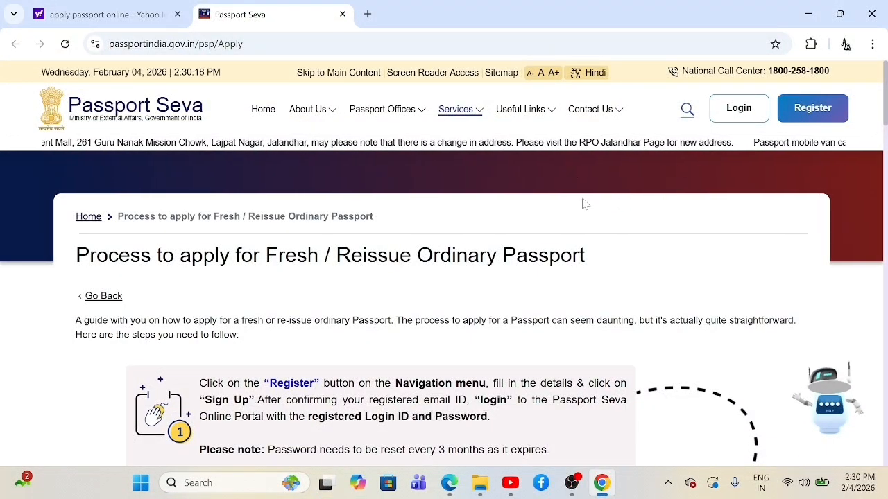
pyautogui.scroll(-3, 660, 170)
pyautogui.scroll(3, 661, 175)
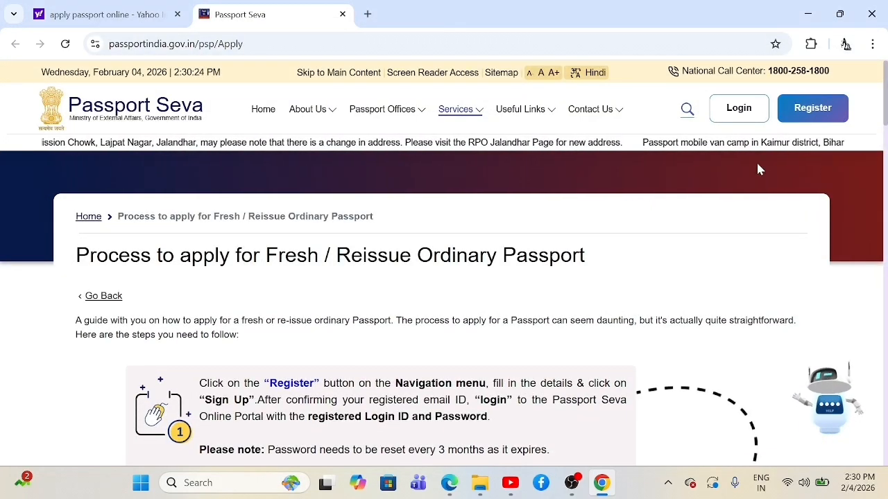
# Step: Open User Registration, choose Passport Office as the application point and select Lucknow
pyautogui.click(810, 109)
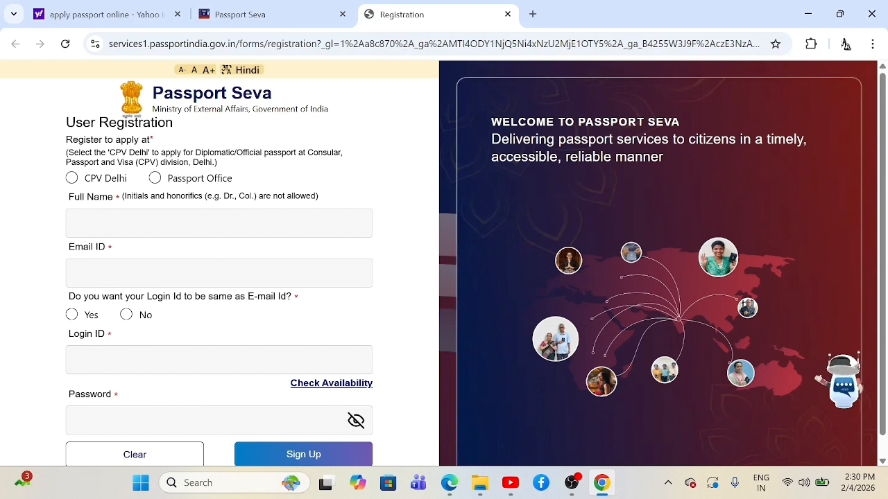
pyautogui.click(154, 179)
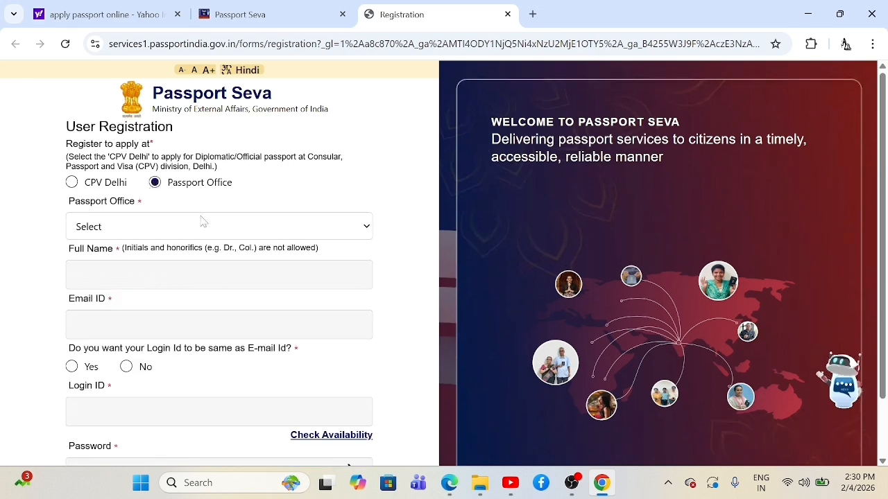
pyautogui.click(249, 225)
pyautogui.scroll(-7, 197, 275)
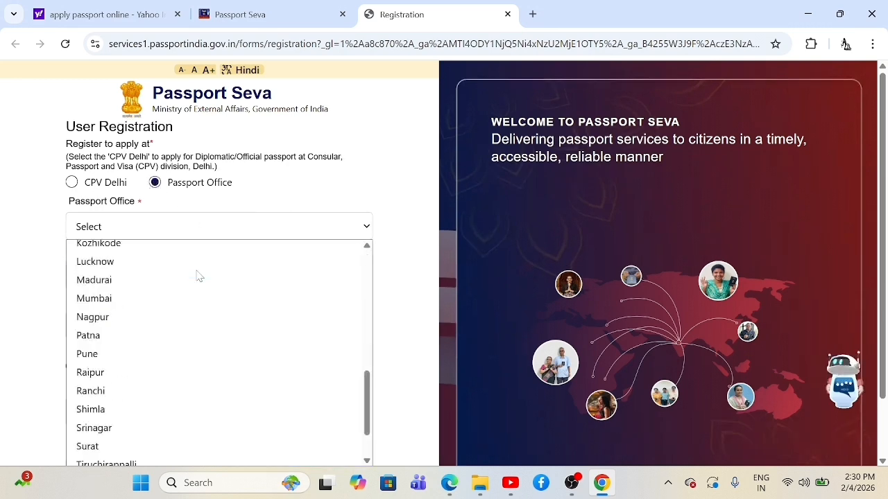
pyautogui.scroll(10, 188, 291)
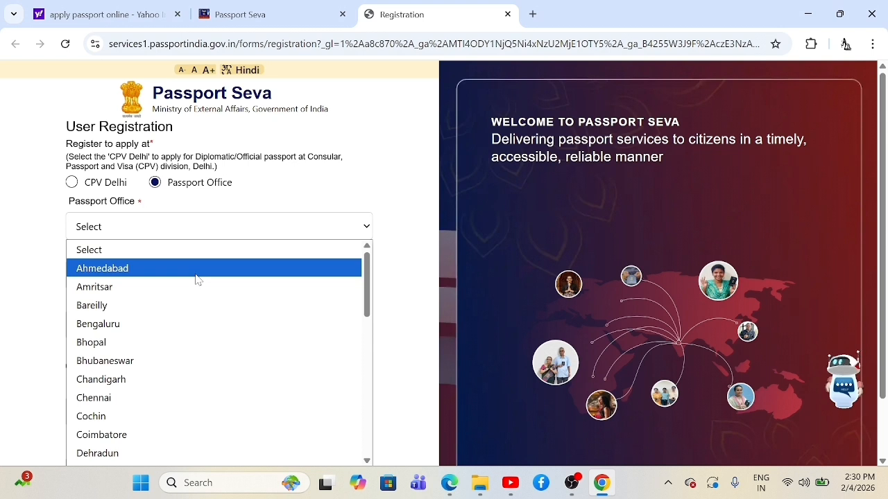
pyautogui.scroll(-5, 197, 279)
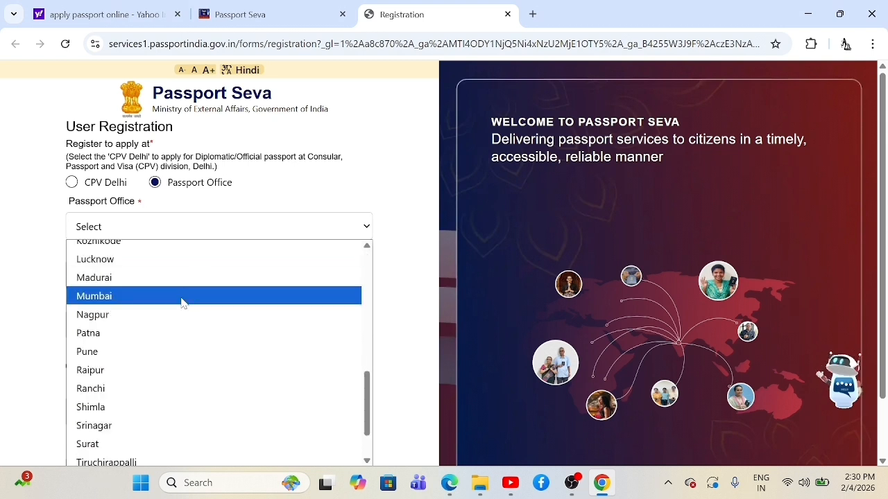
pyautogui.scroll(-2, 181, 302)
pyautogui.scroll(7, 184, 303)
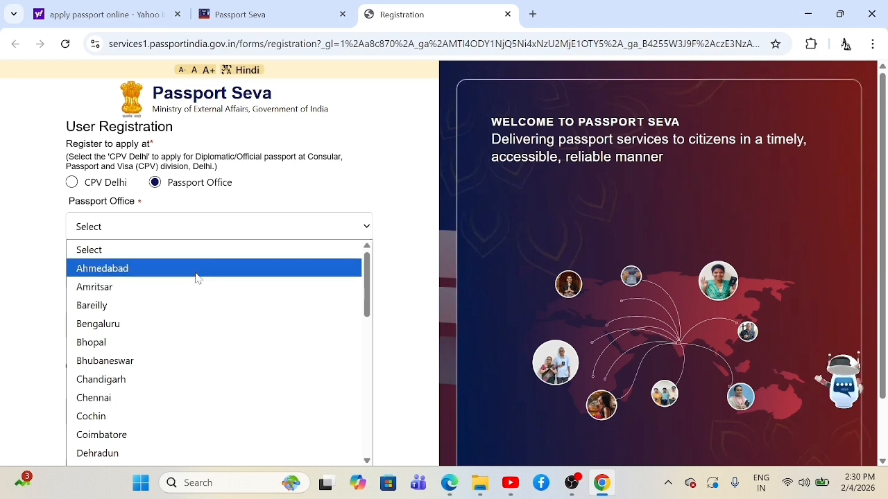
pyautogui.scroll(-5, 197, 278)
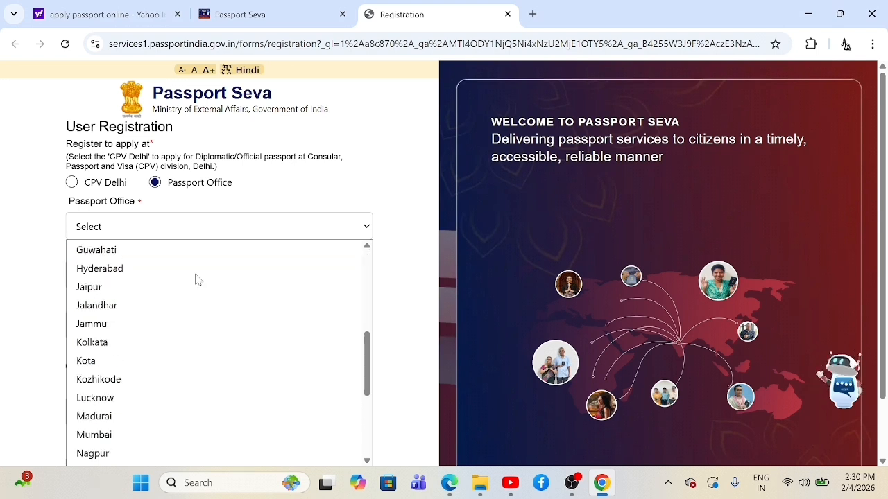
pyautogui.scroll(-4, 196, 278)
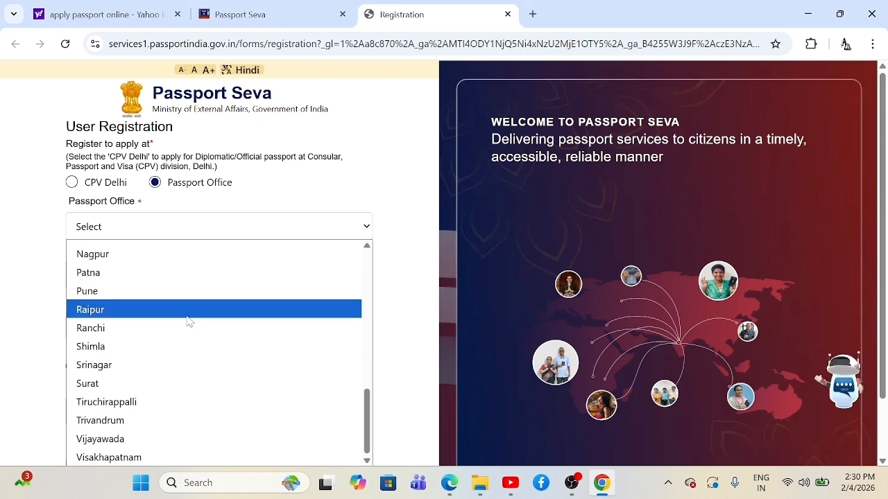
pyautogui.scroll(9, 188, 321)
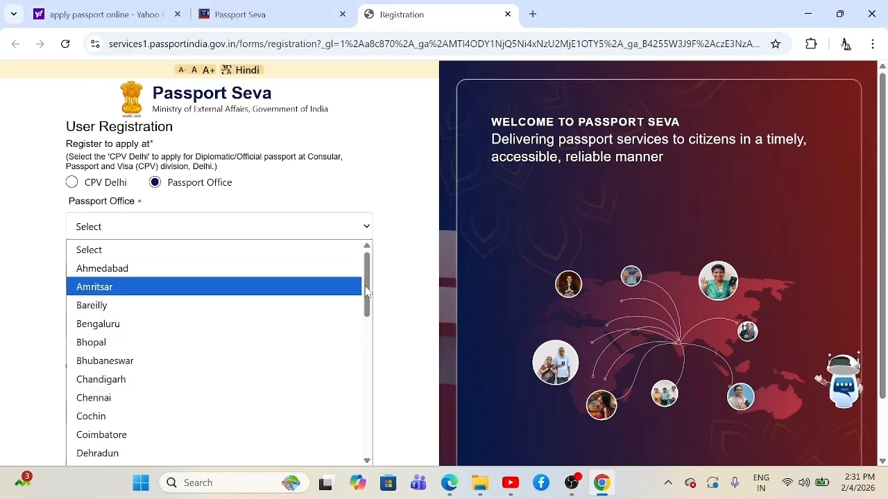
pyautogui.moveTo(366, 288)
pyautogui.mouseDown()
pyautogui.moveTo(368, 381)
pyautogui.moveTo(375, 300)
pyautogui.mouseUp()
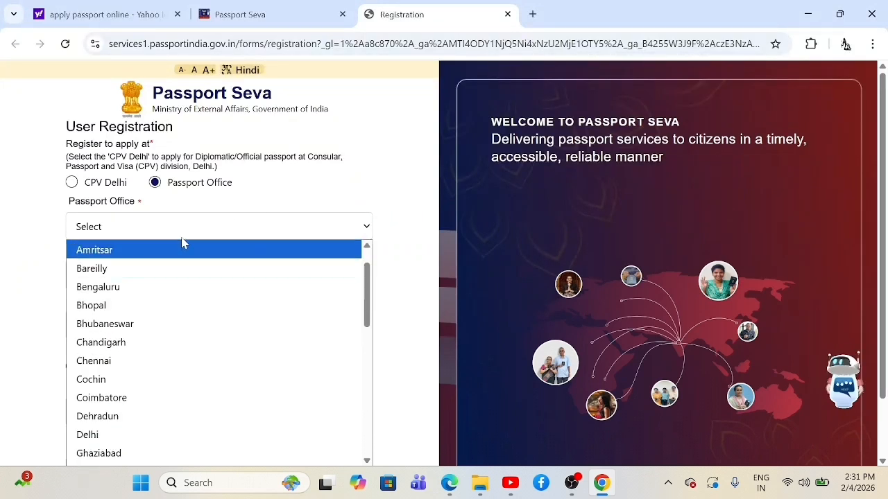
pyautogui.scroll(-5, 196, 352)
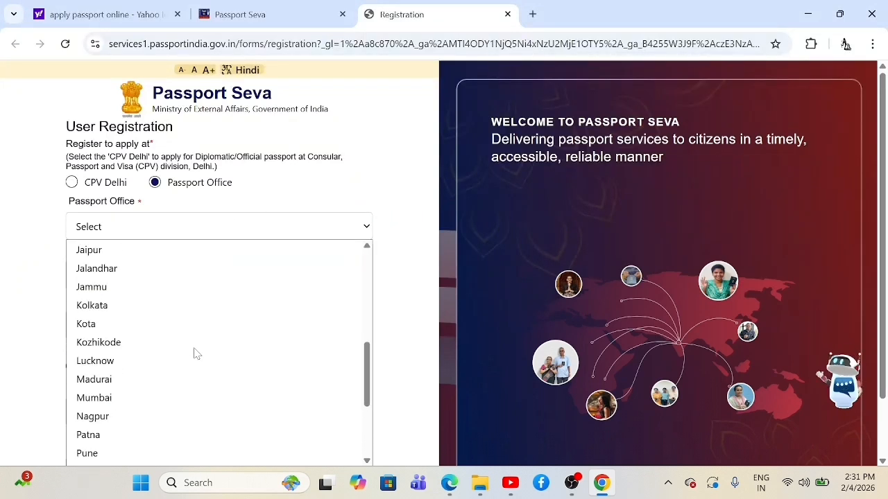
pyautogui.click(122, 360)
# Step: Enter the applicant's full name and e-mail ID in the registration form
pyautogui.click(186, 275)
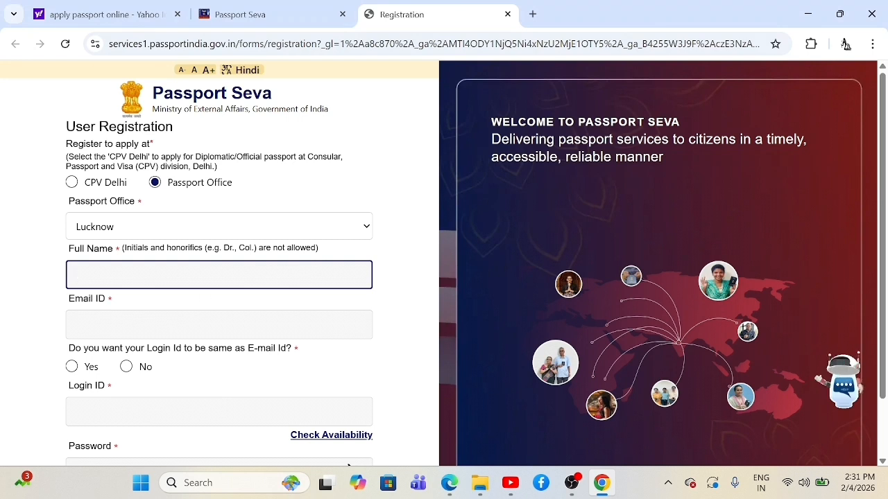
pyautogui.write('ABC')
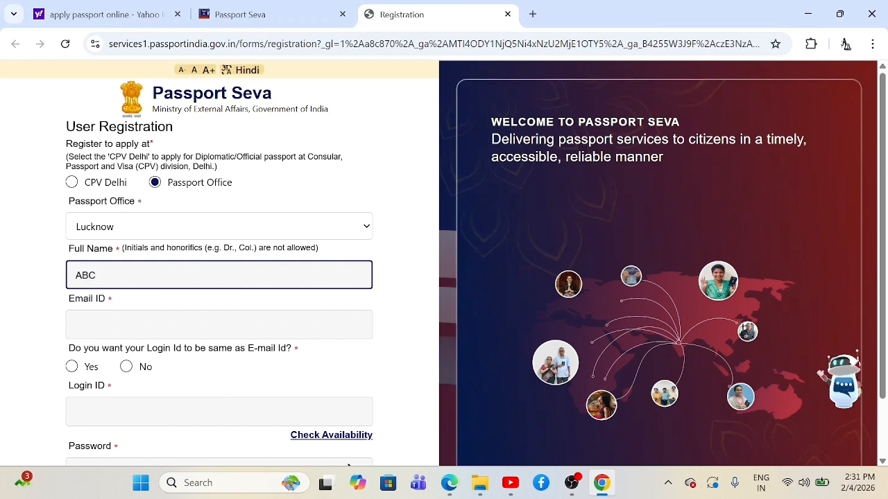
pyautogui.press('Tab')
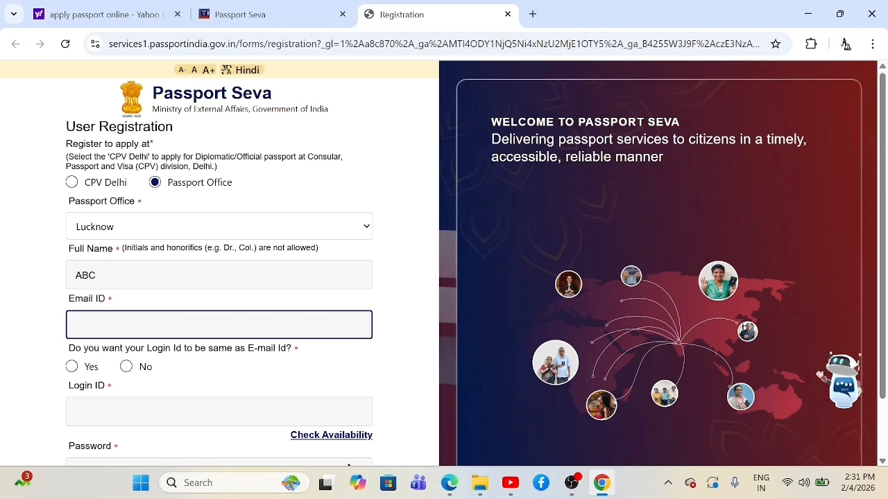
pyautogui.write('GFH')
pyautogui.scroll(-1, 349, 463)
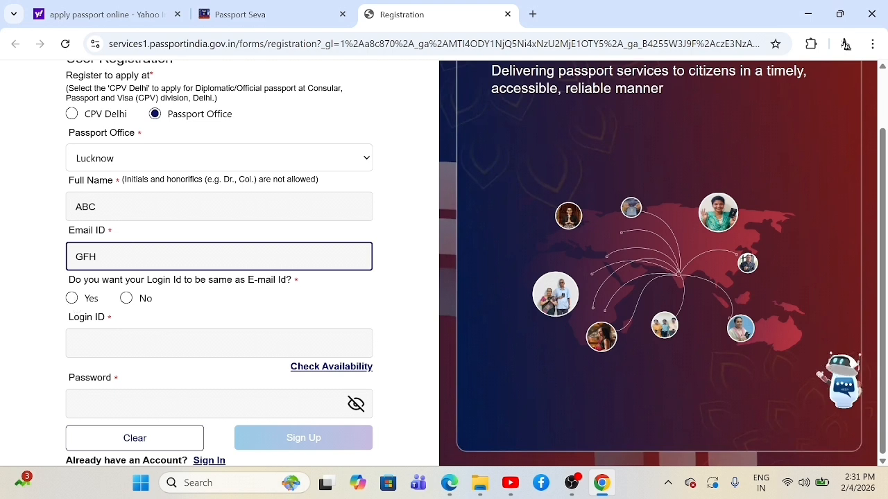
# Step: Use the e-mail as login ID, check its availability, then switch to the Sign In page
pyautogui.click(72, 299)
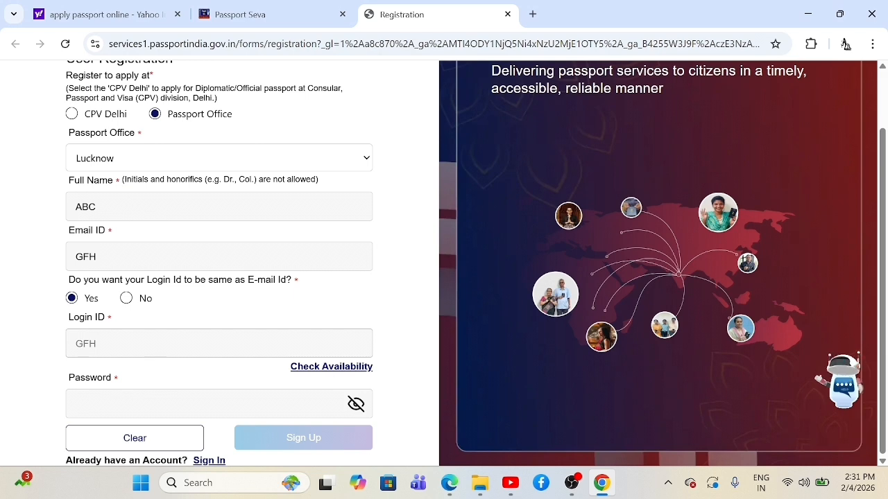
pyautogui.click(332, 372)
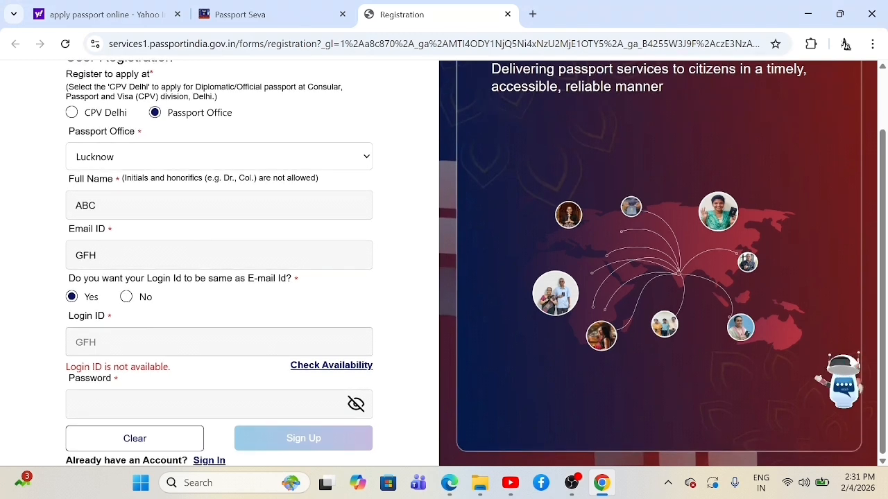
pyautogui.click(186, 404)
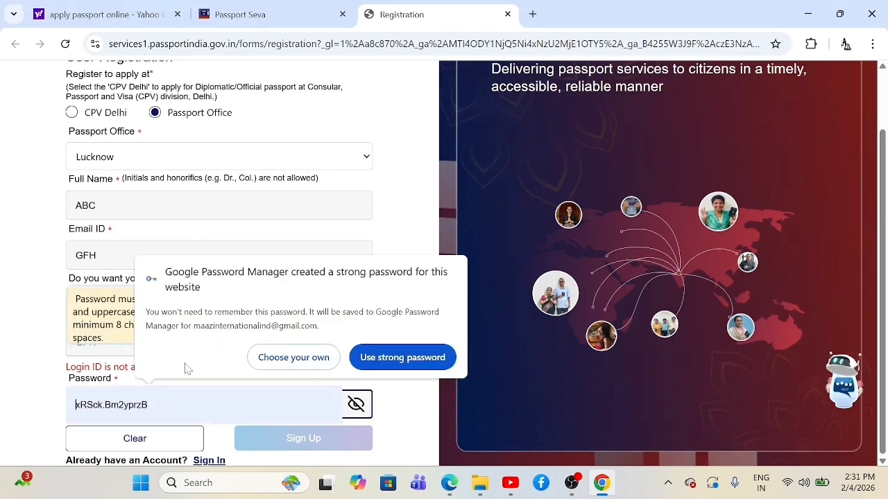
pyautogui.click(314, 368)
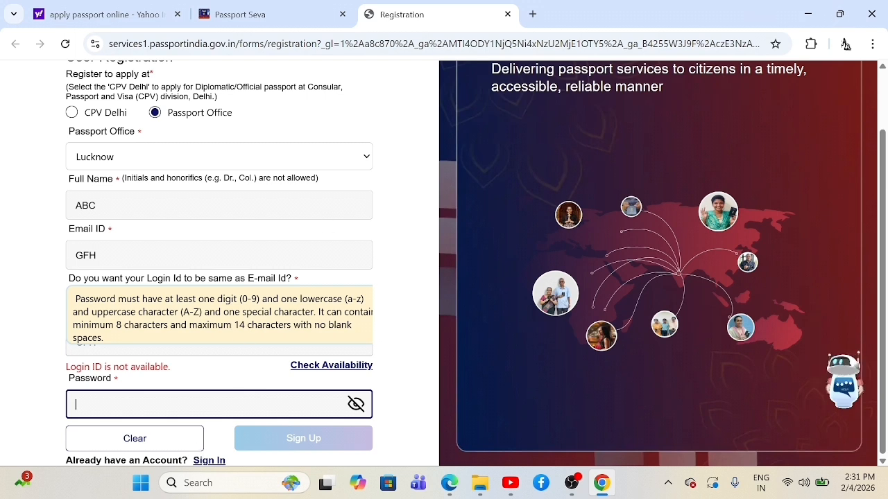
pyautogui.click(217, 461)
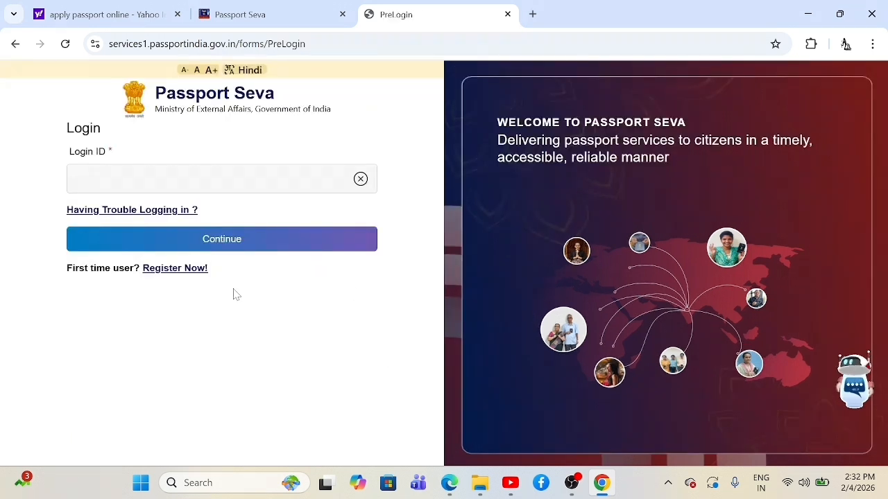
# Step: Sign in with the account's Gmail login ID and password
pyautogui.click(208, 178)
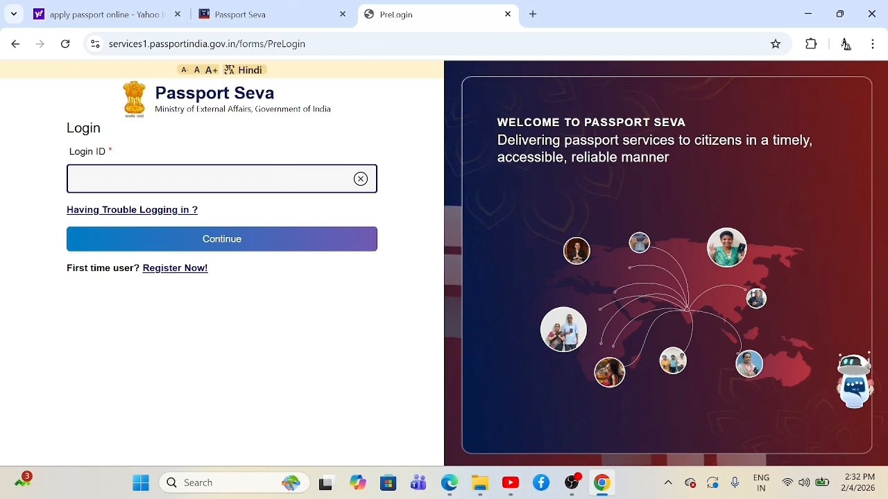
pyautogui.write('a?????????')
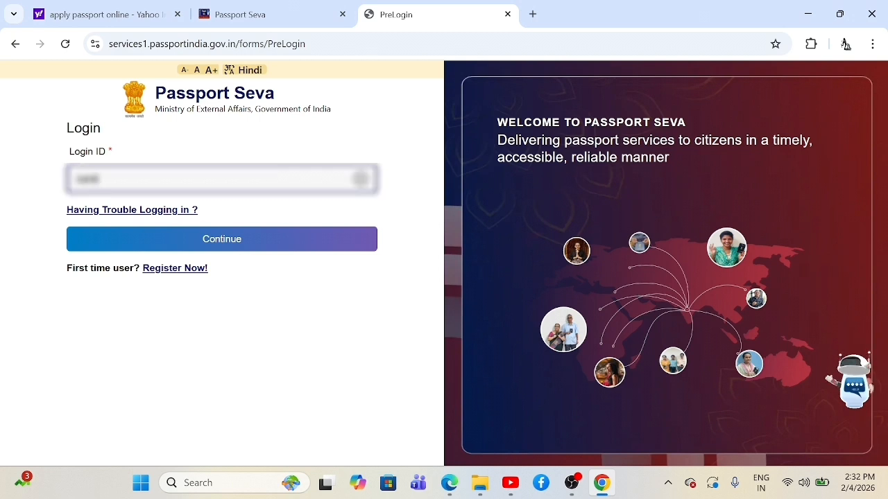
pyautogui.write('??????')
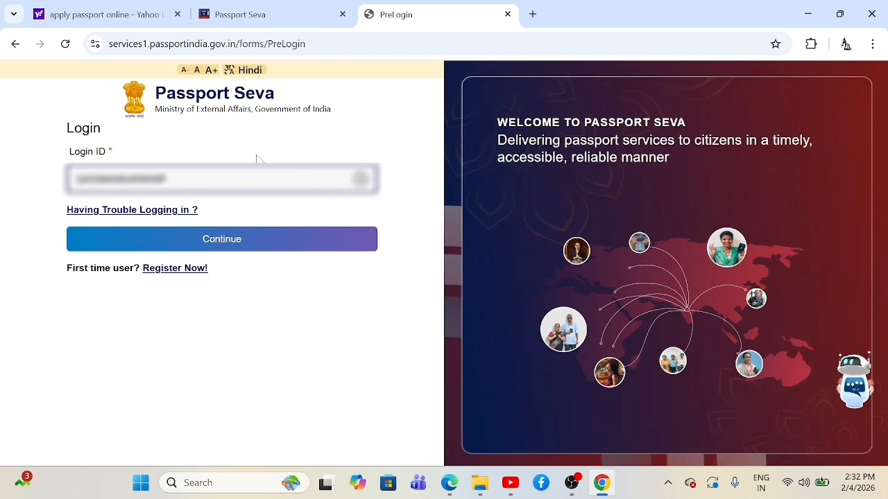
pyautogui.write('@gmail')
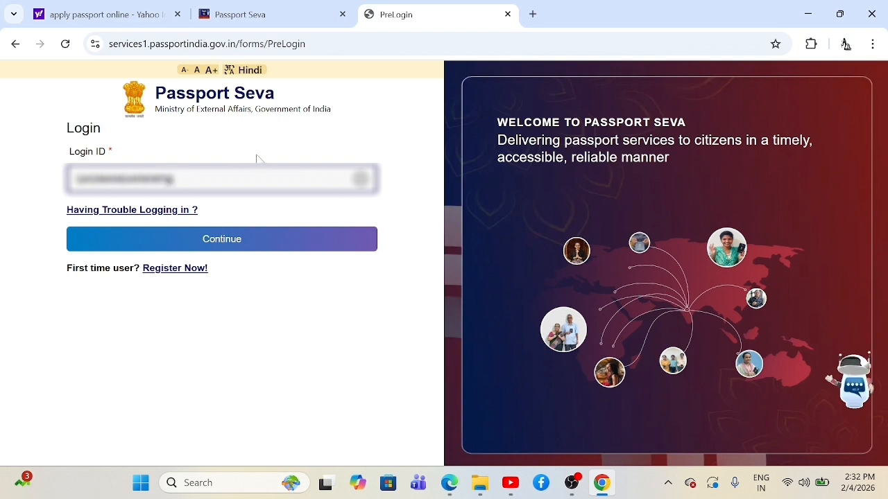
pyautogui.write('.com')
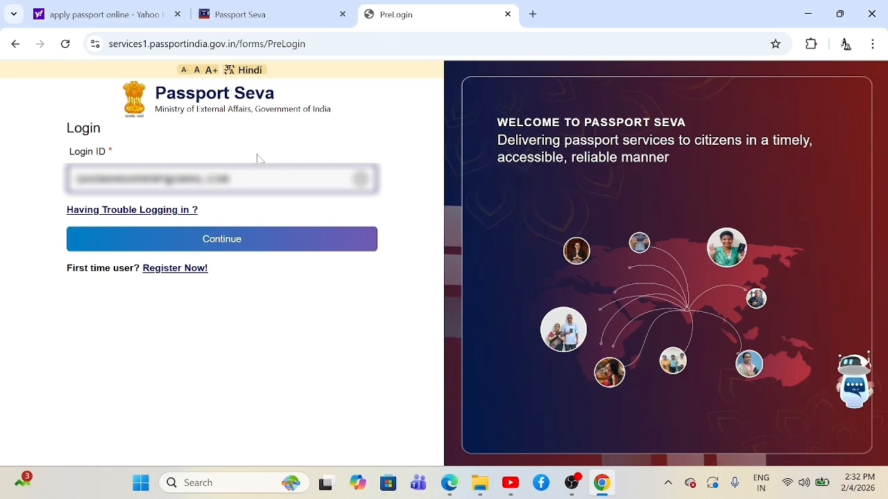
pyautogui.click(249, 246)
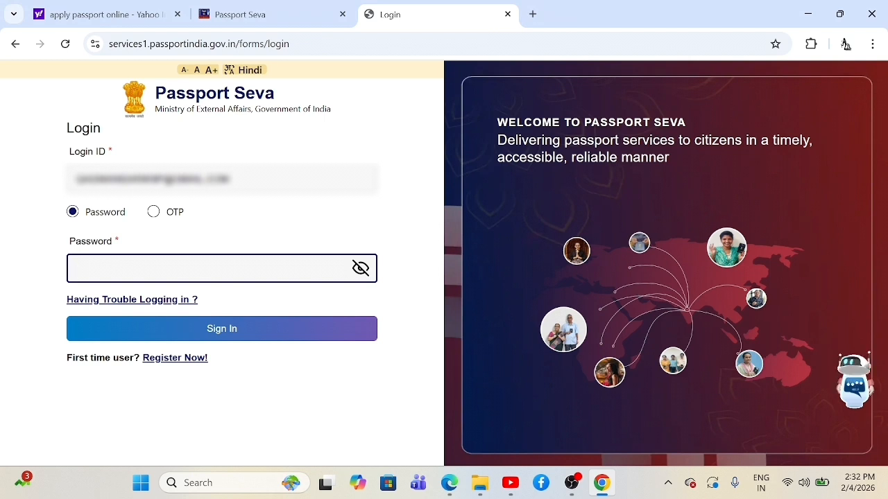
pyautogui.write('••••••')
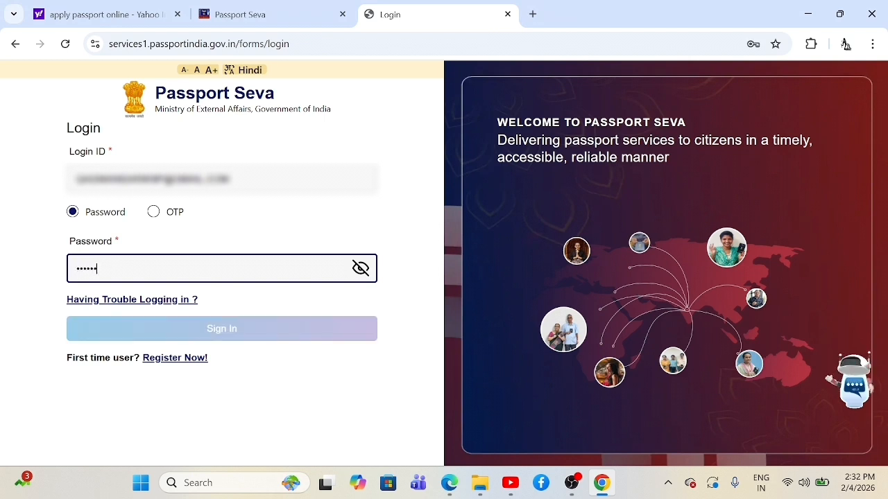
pyautogui.write('•')
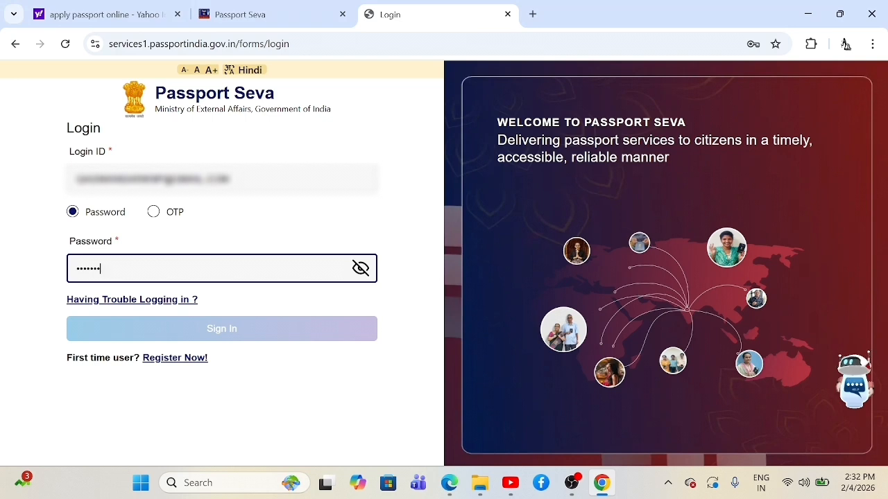
pyautogui.write('•••')
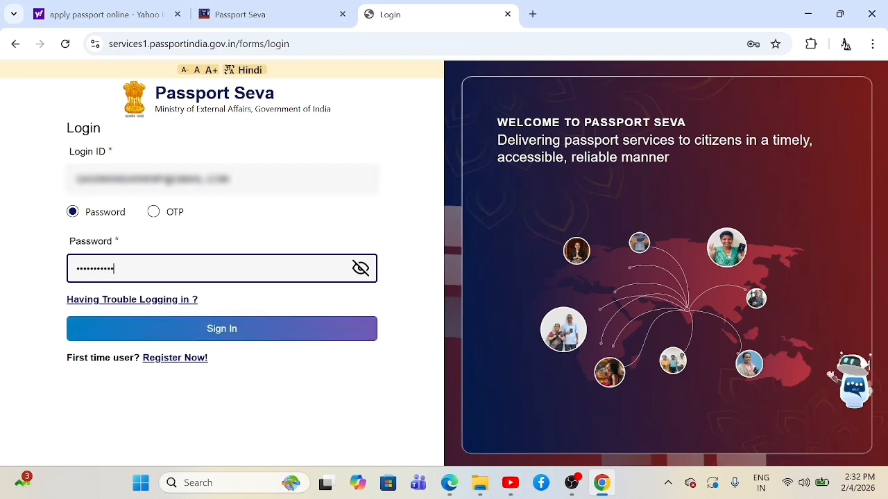
pyautogui.click(177, 332)
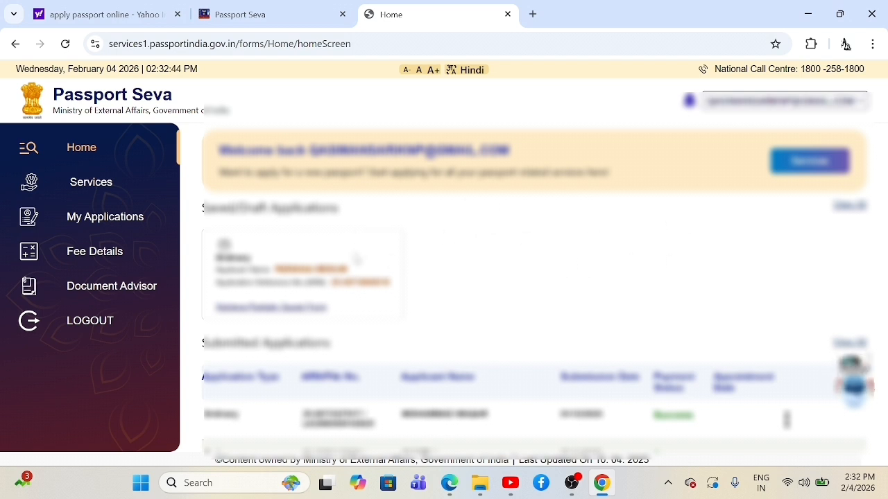
# Step: Go to Services and choose the Fresh Passport/Re-Issue of Passport card
pyautogui.click(89, 186)
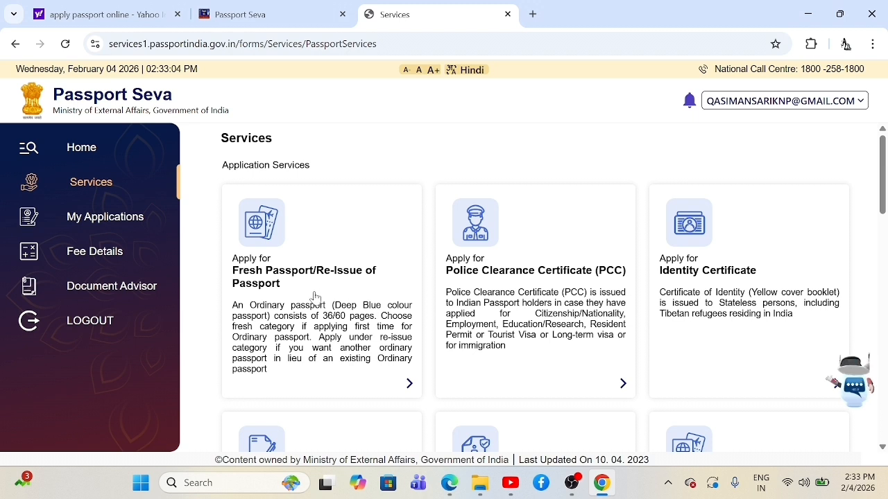
pyautogui.click(332, 277)
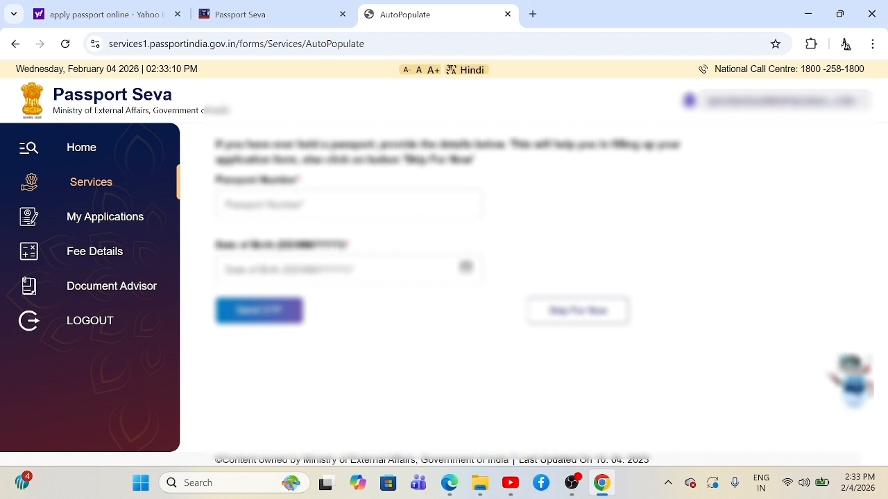
pyautogui.click(349, 204)
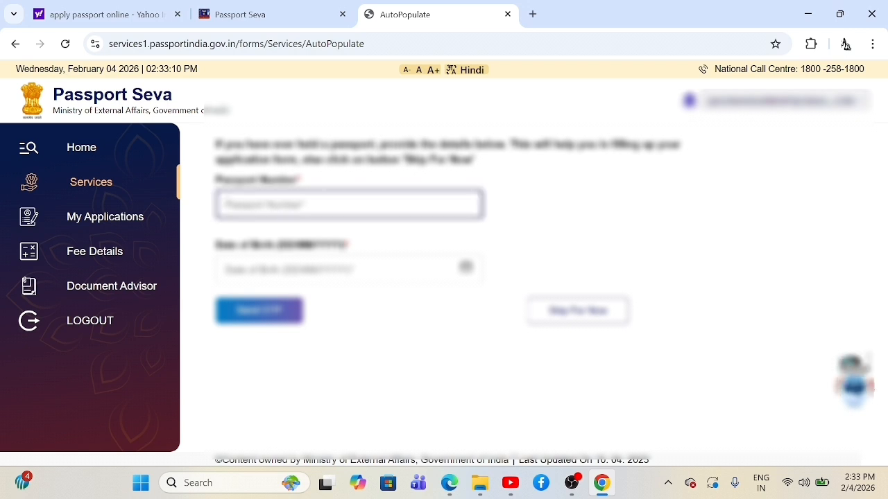
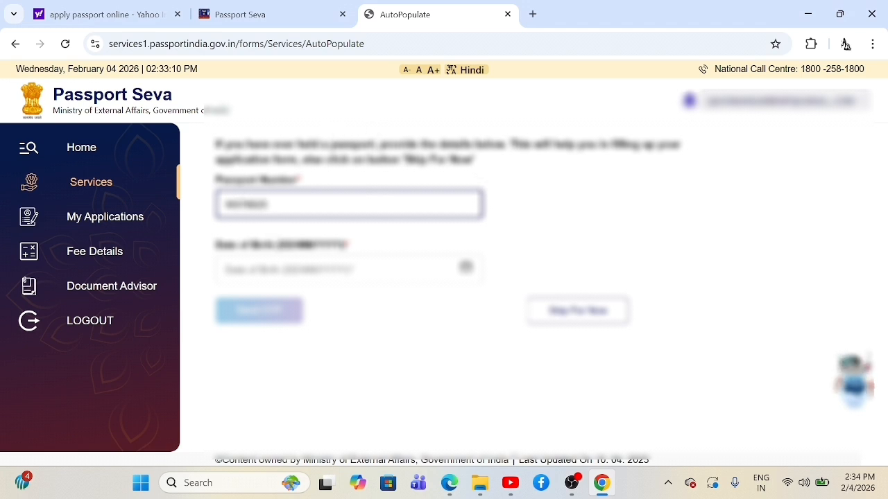
pyautogui.click(466, 267)
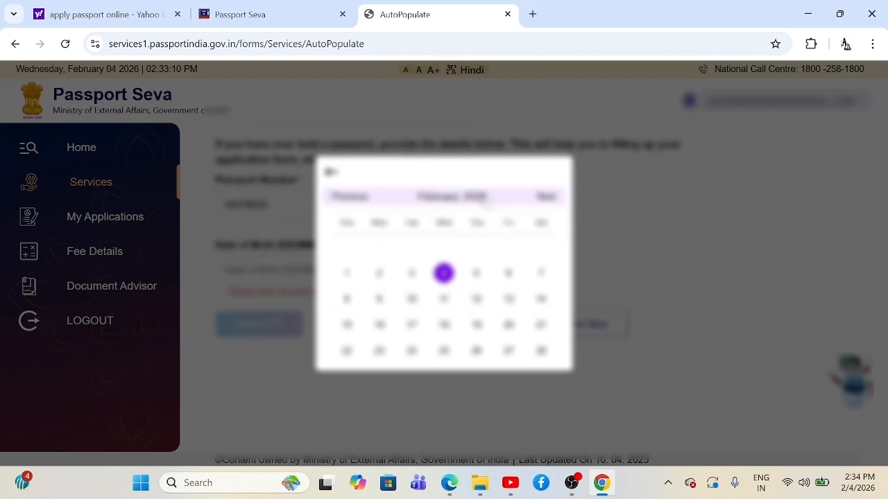
pyautogui.click(479, 201)
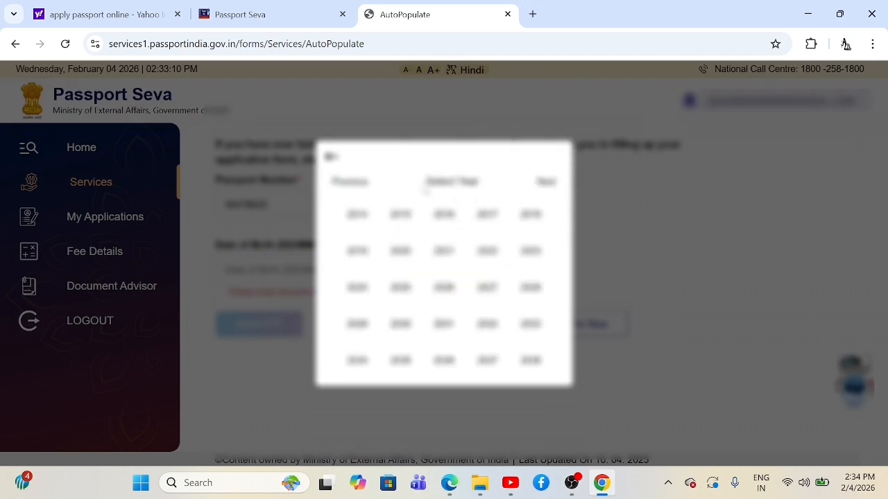
pyautogui.click(354, 183)
pyautogui.click(354, 183)
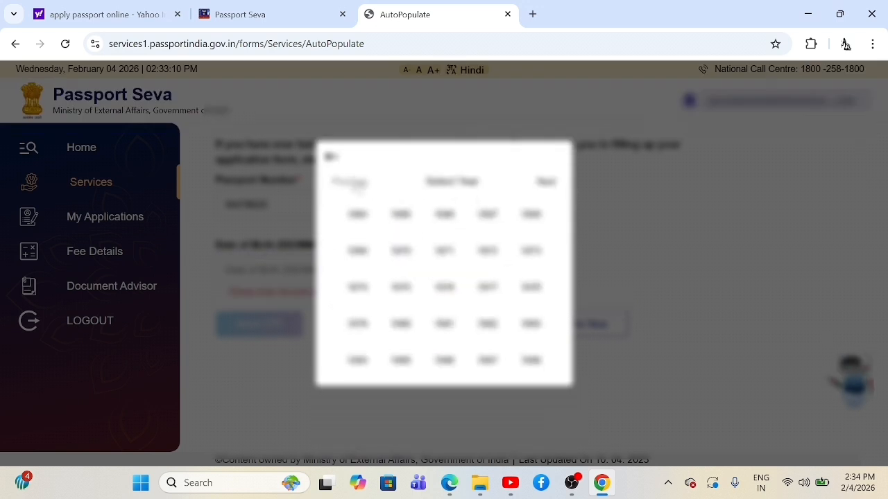
pyautogui.click(355, 183)
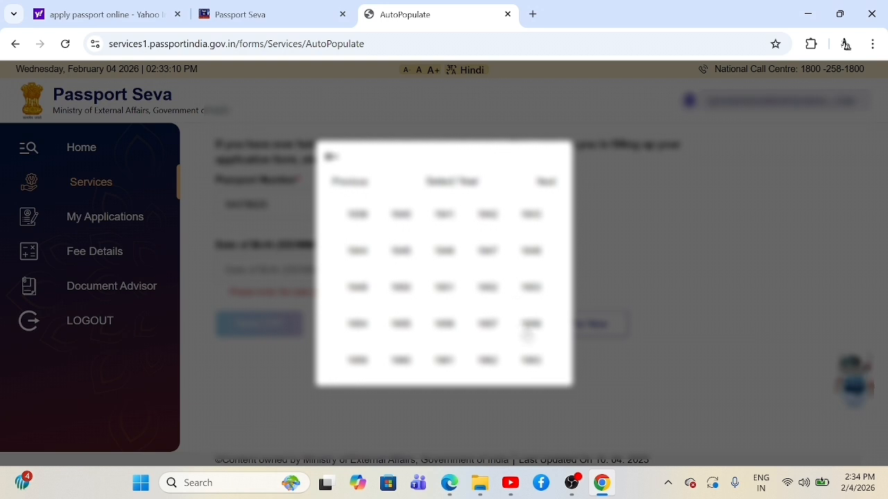
pyautogui.click(531, 325)
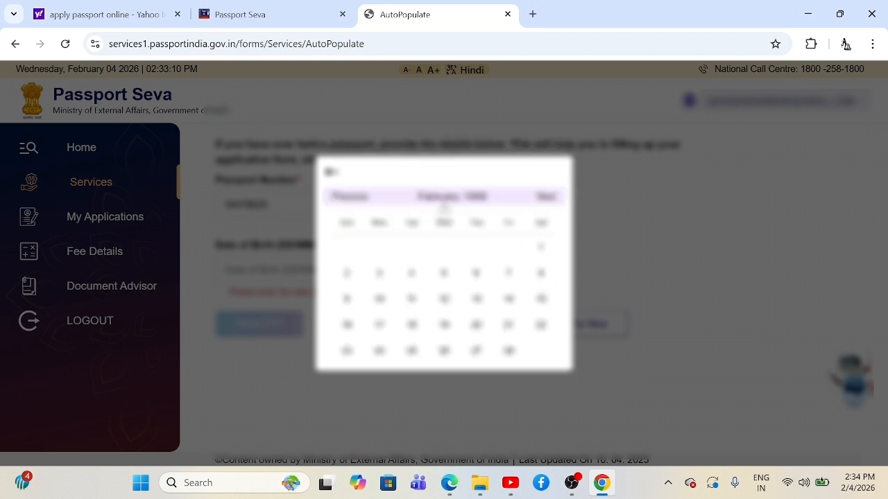
pyautogui.click(444, 199)
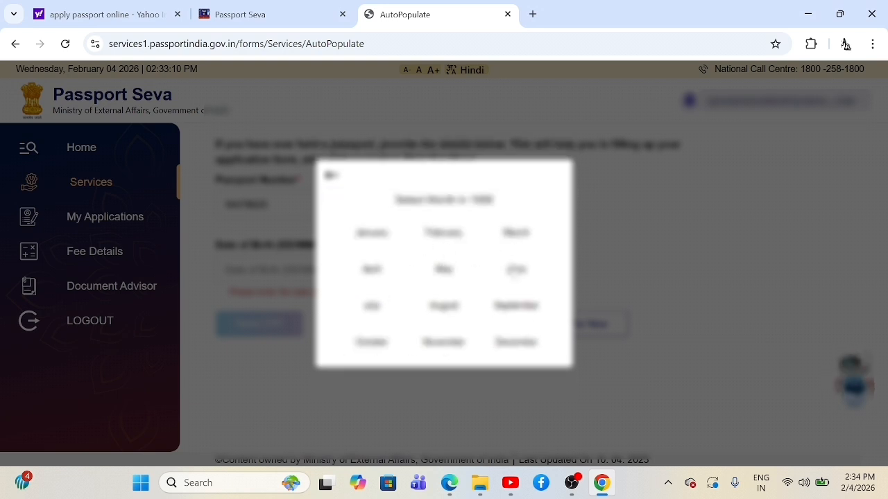
pyautogui.click(516, 271)
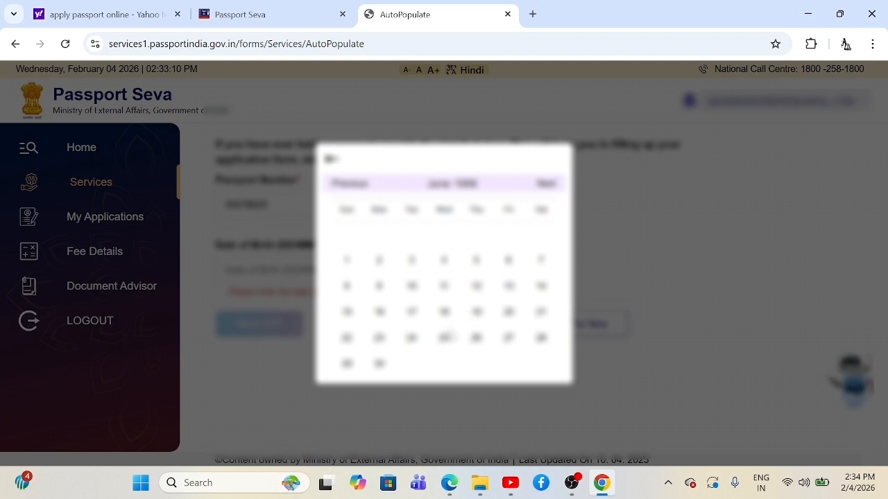
pyautogui.click(444, 340)
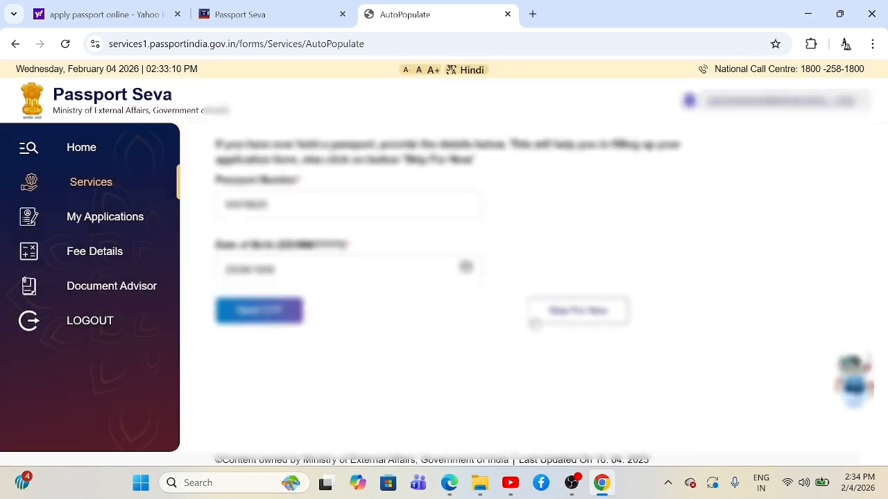
# Step: Request an OTP, dismiss the alert, clear both fields and skip the previous-passport step
pyautogui.click(294, 321)
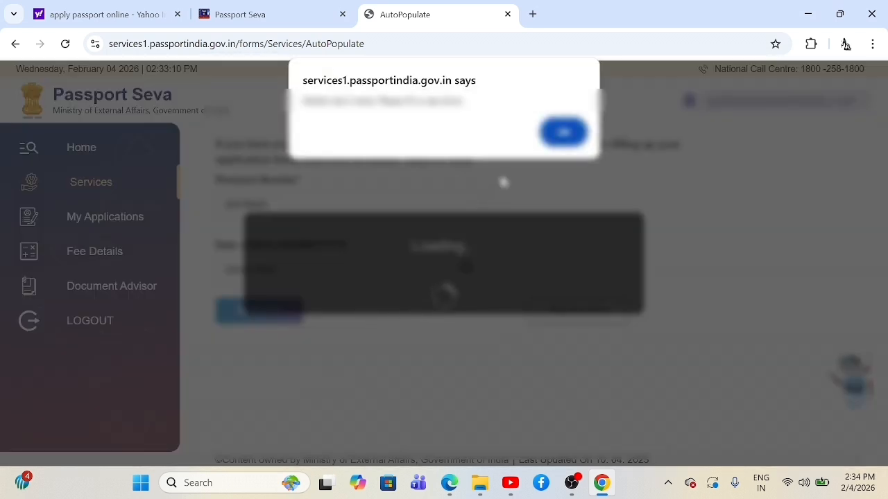
pyautogui.click(564, 134)
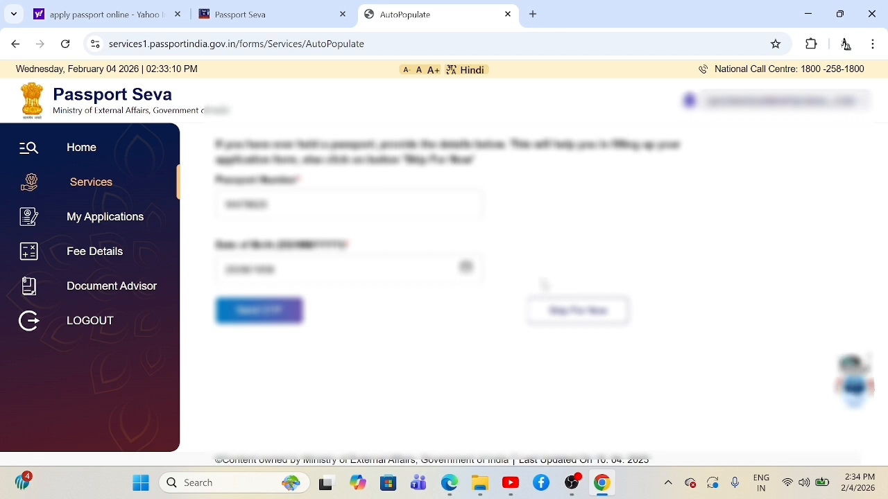
pyautogui.click(271, 269)
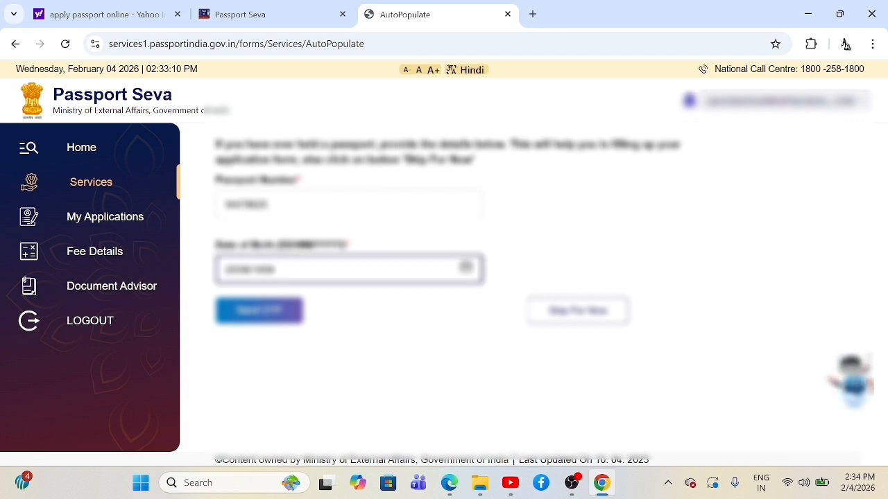
pyautogui.press('BackSpace')
pyautogui.press('BackSpace')
pyautogui.press('BackSpace')
pyautogui.press('BackSpace')
pyautogui.press('BackSpace')
pyautogui.press('BackSpace')
pyautogui.press('BackSpace')
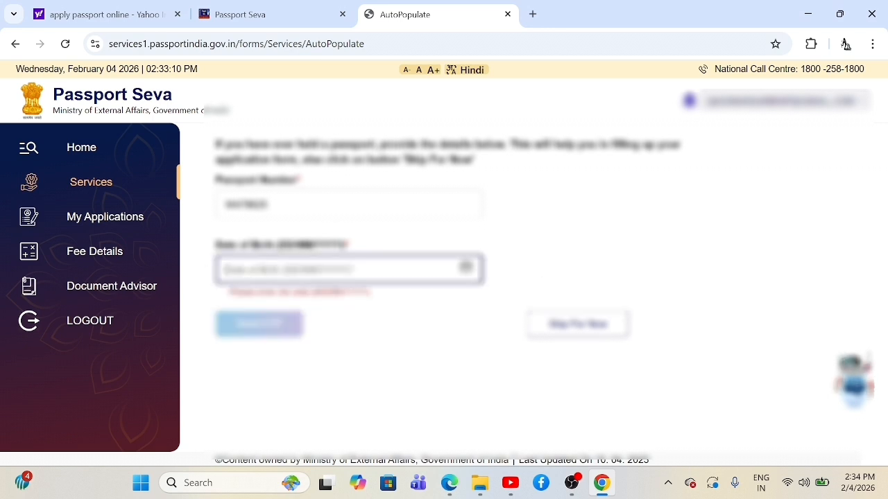
pyautogui.hotkey('shift', 'Tab')
pyautogui.press('BackSpace')
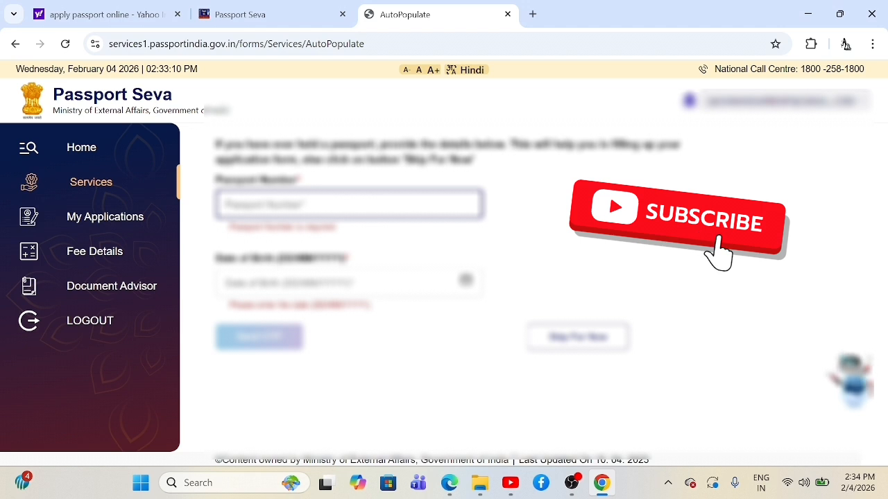
pyautogui.click(420, 383)
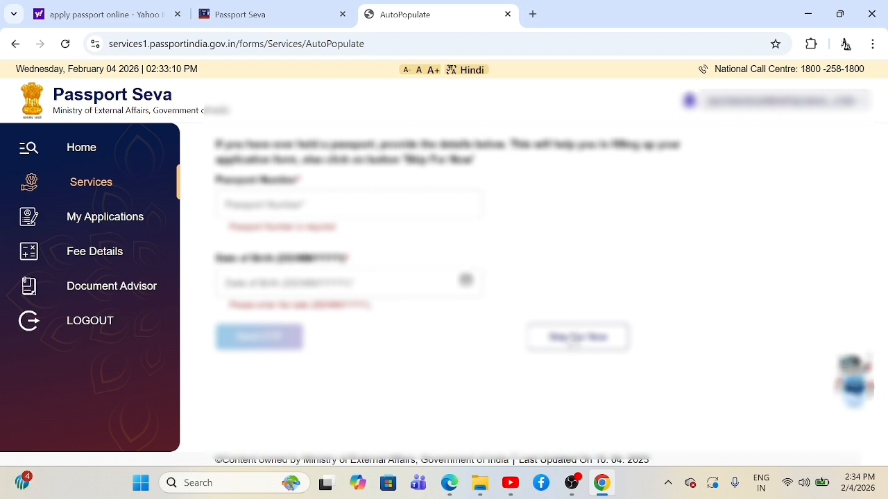
pyautogui.click(576, 339)
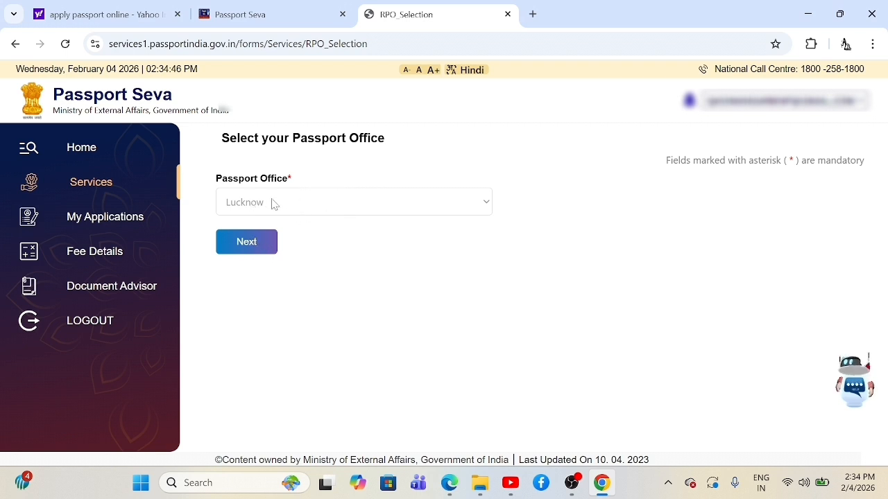
# Step: Confirm Lucknow, then save passport type as Fresh Passport, Normal, 36 Pages
pyautogui.click(264, 244)
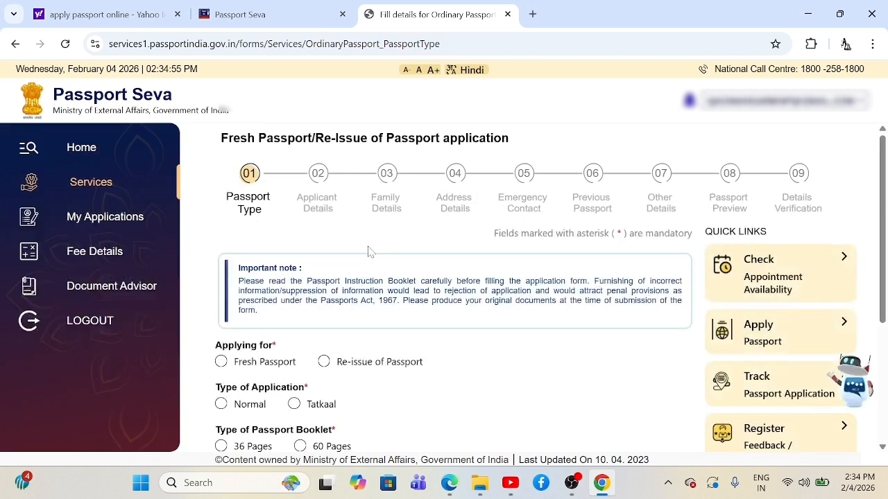
pyautogui.scroll(-2, 406, 251)
pyautogui.scroll(-3, 406, 251)
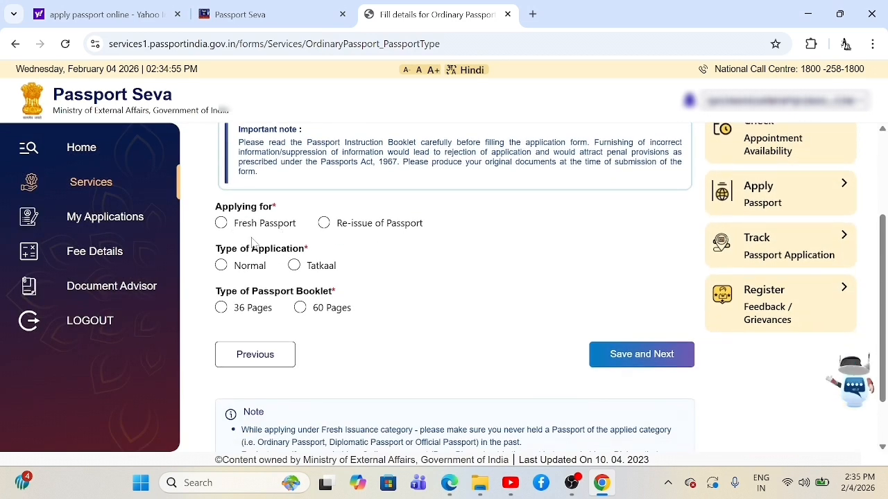
pyautogui.click(221, 224)
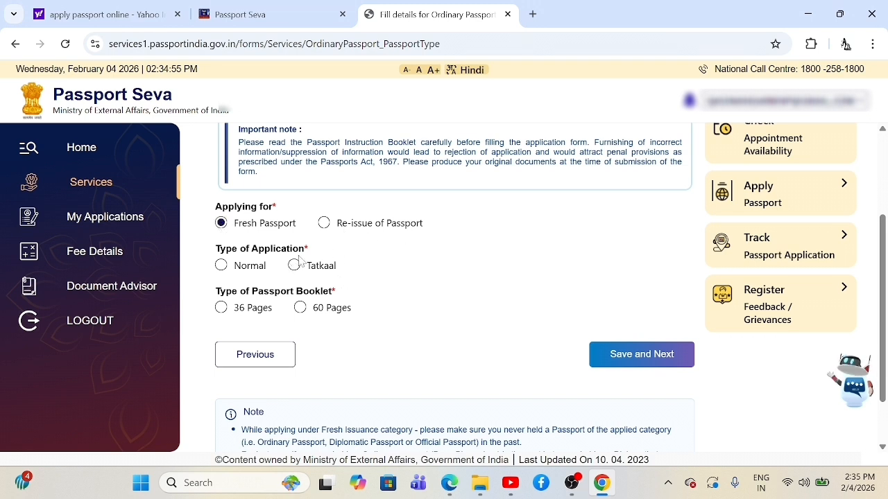
pyautogui.click(221, 266)
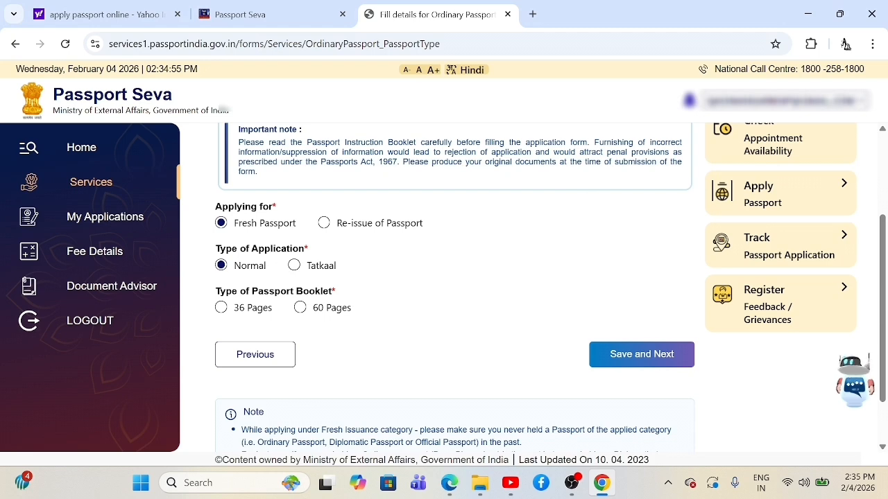
pyautogui.click(222, 310)
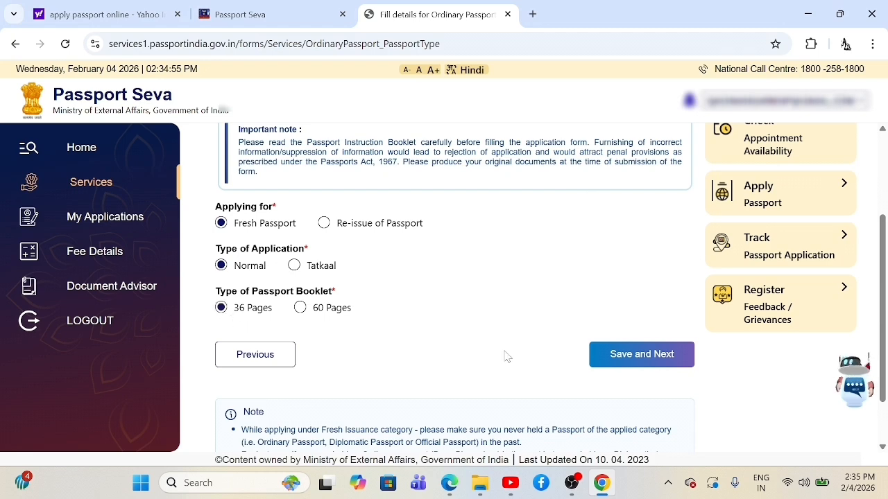
pyautogui.scroll(-1, 472, 315)
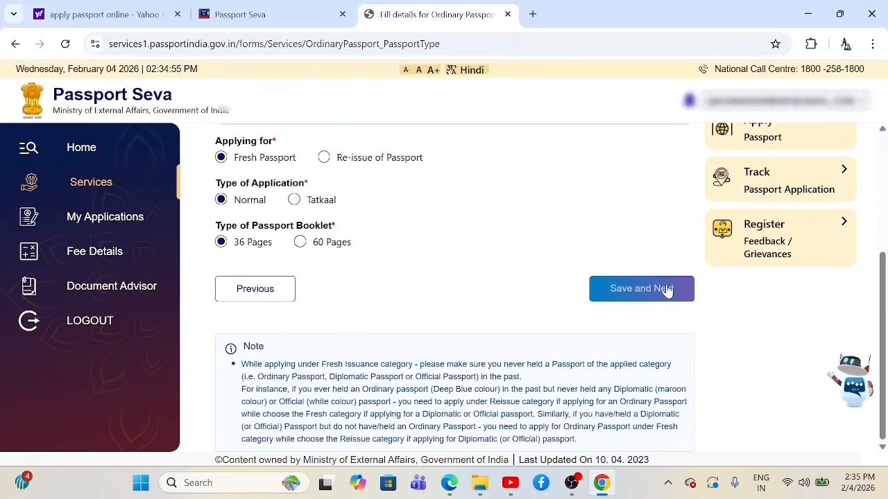
pyautogui.click(666, 290)
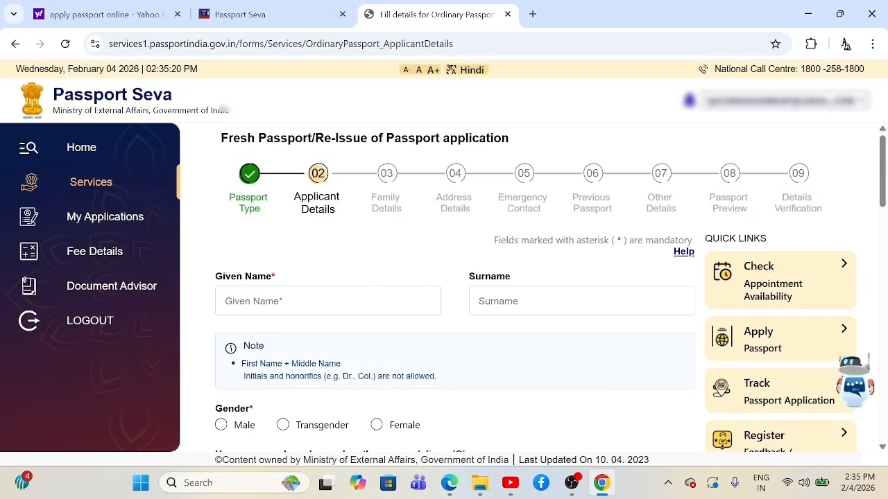
# Step: Enter the applicant's given name and surname on the Applicant Details form
pyautogui.click(373, 300)
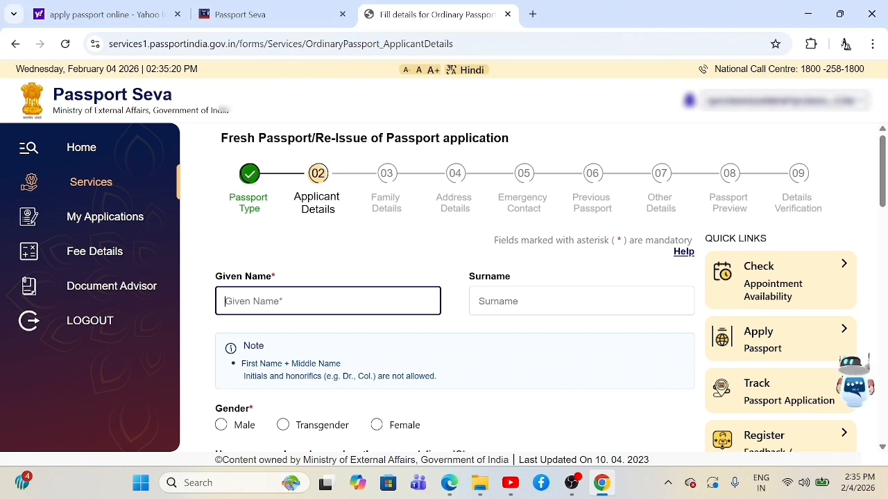
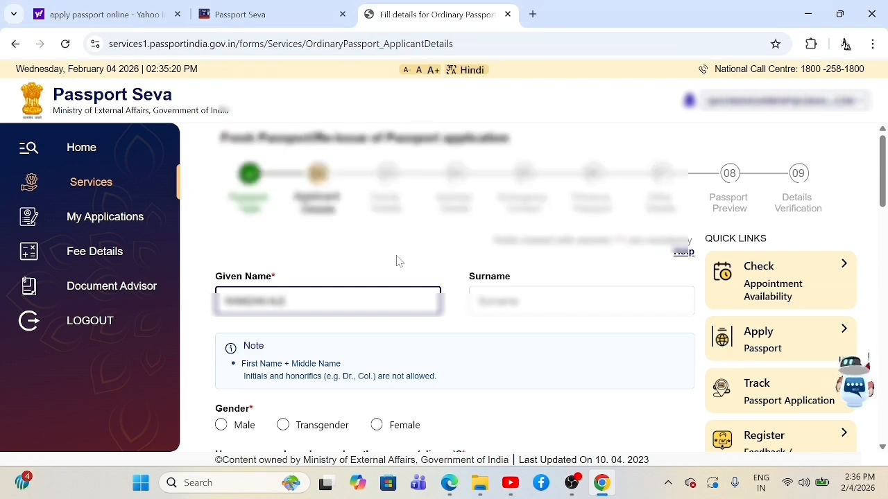
pyautogui.click(494, 301)
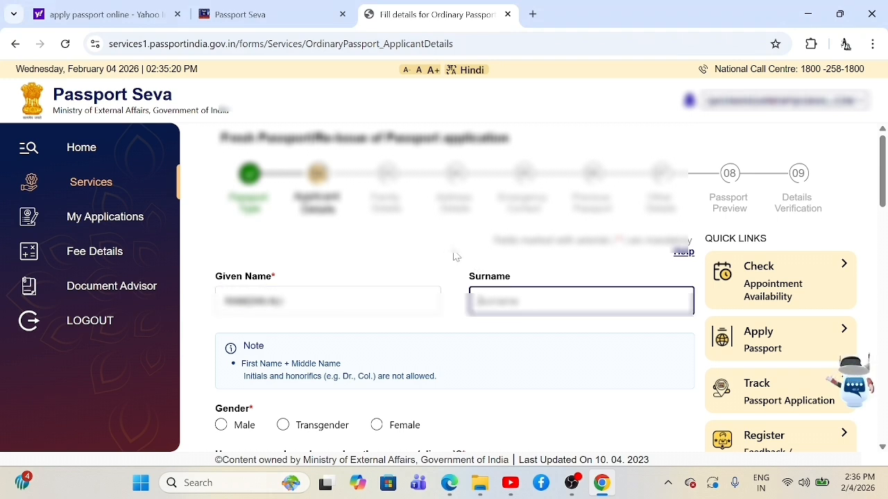
pyautogui.write('••••••')
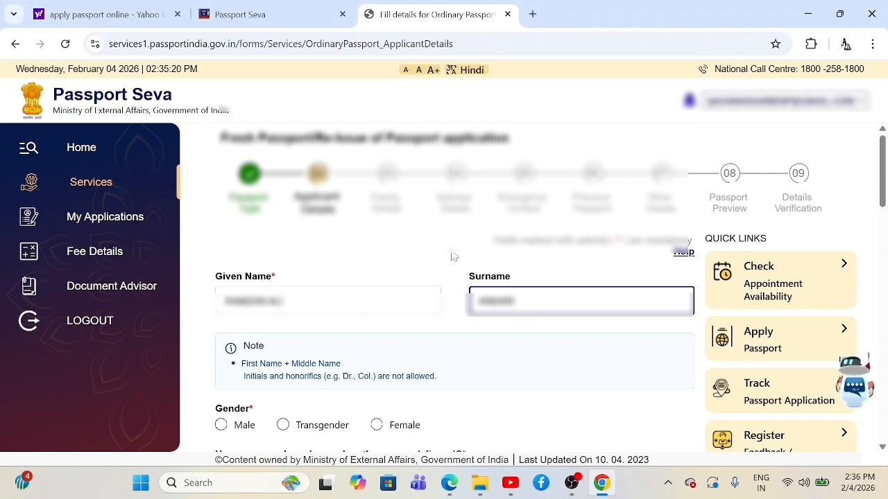
pyautogui.click(436, 269)
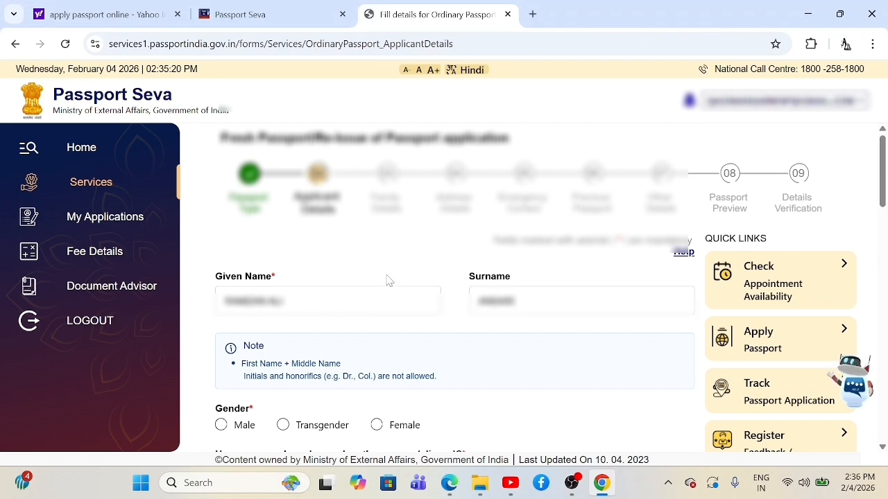
# Step: Select Male as gender and No for both the aliases and name-change questions
pyautogui.scroll(-2, 416, 261)
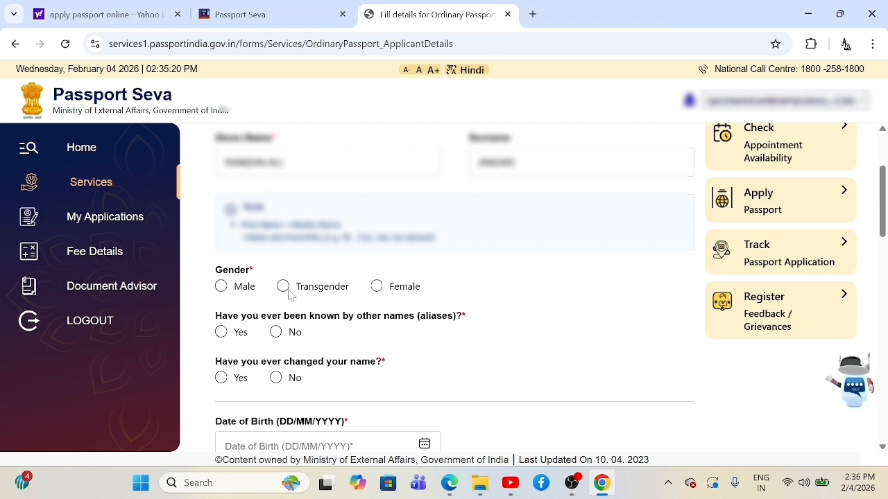
pyautogui.click(223, 287)
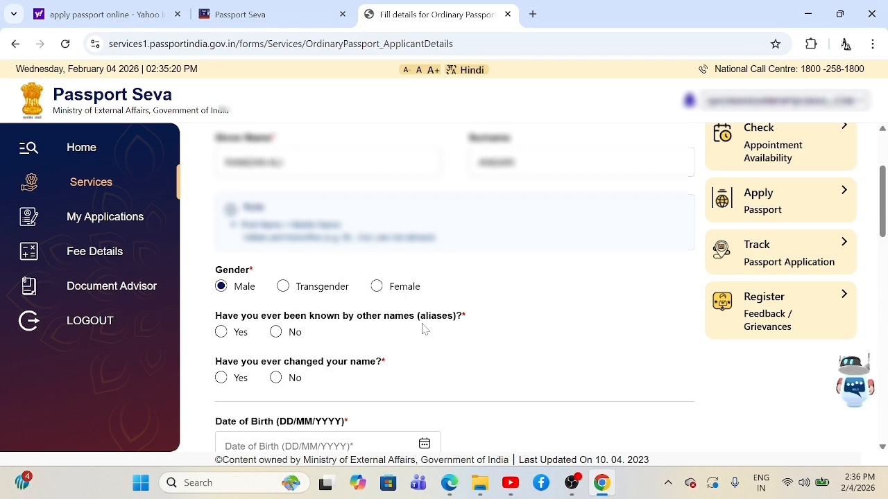
pyautogui.click(276, 334)
pyautogui.scroll(-1, 356, 331)
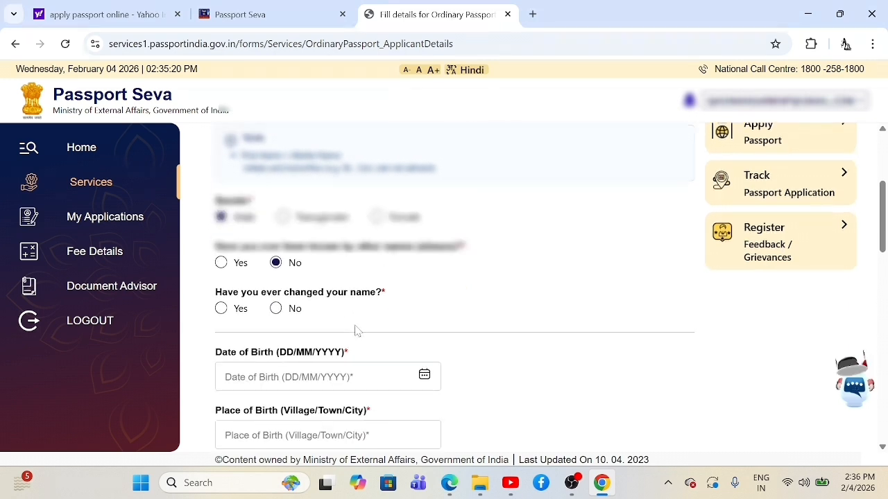
pyautogui.click(276, 309)
pyautogui.scroll(-2, 352, 321)
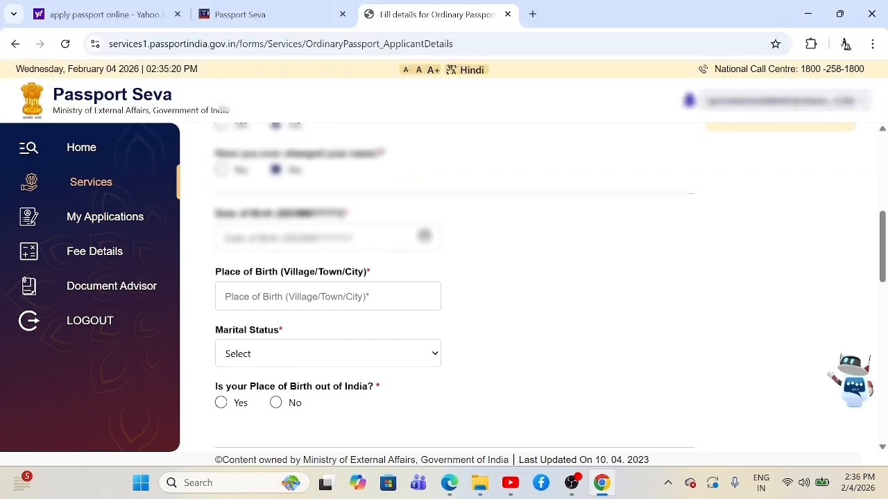
pyautogui.click(423, 238)
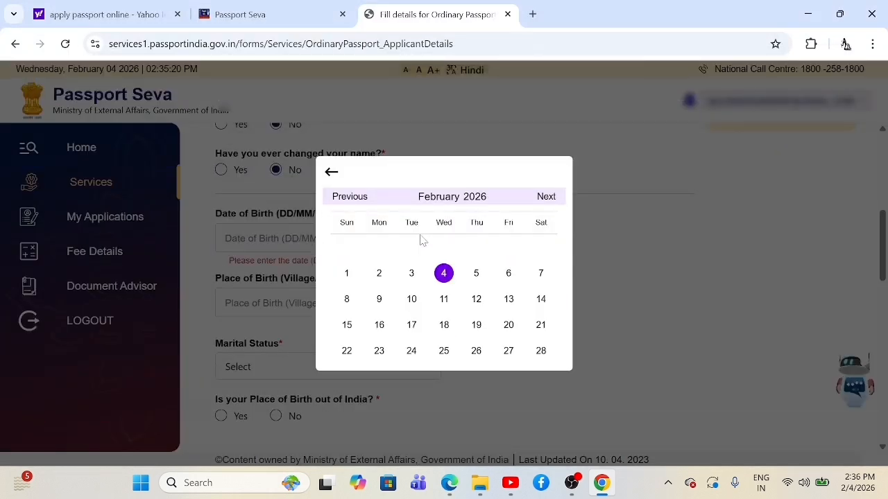
pyautogui.click(475, 198)
pyautogui.click(347, 183)
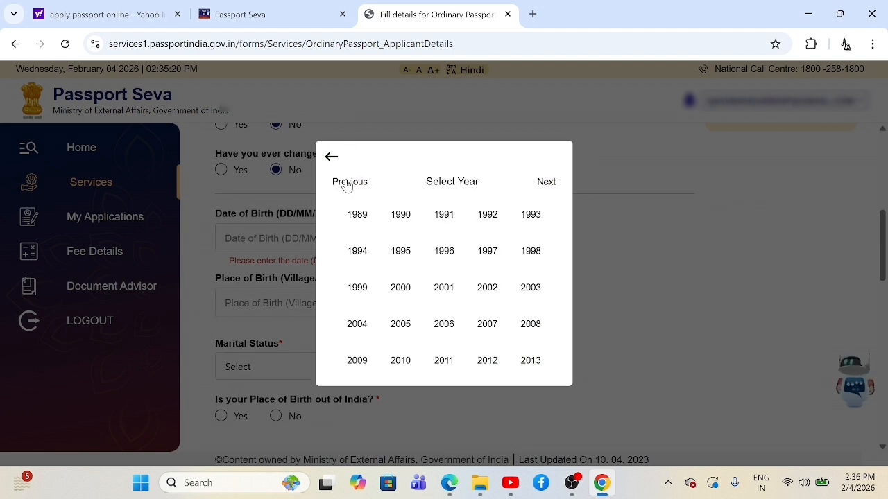
pyautogui.click(346, 183)
pyautogui.click(356, 215)
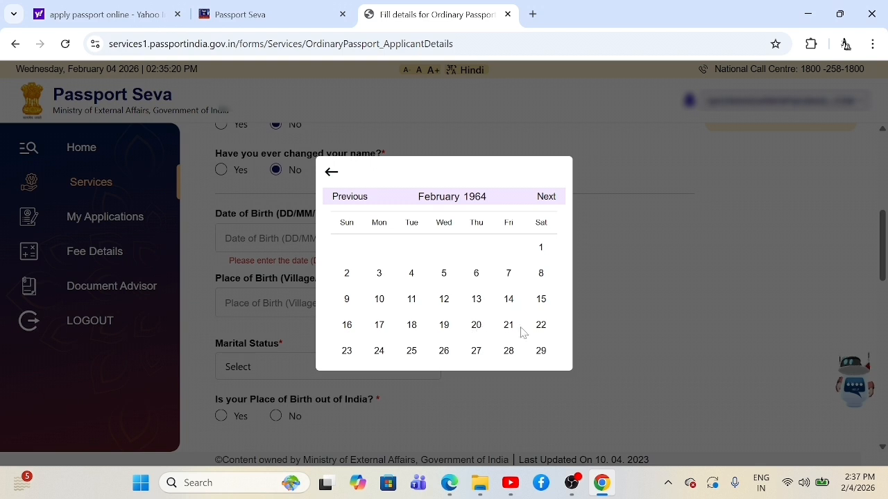
pyautogui.click(412, 352)
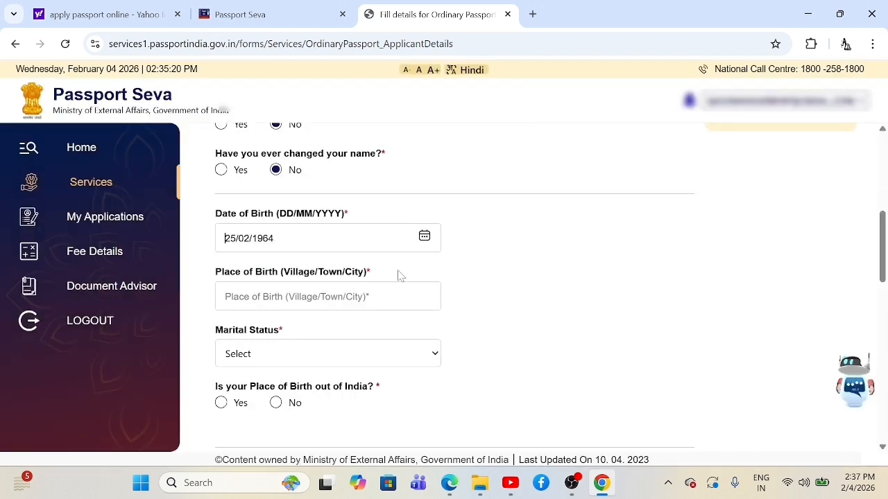
# Step: Enter place of birth KANPUR and choose Married as marital status
pyautogui.click(305, 297)
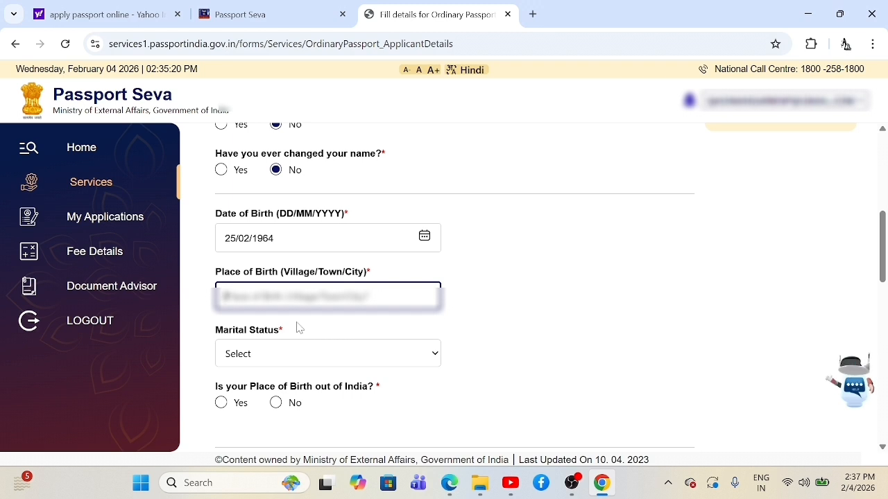
pyautogui.write('[illegible]')
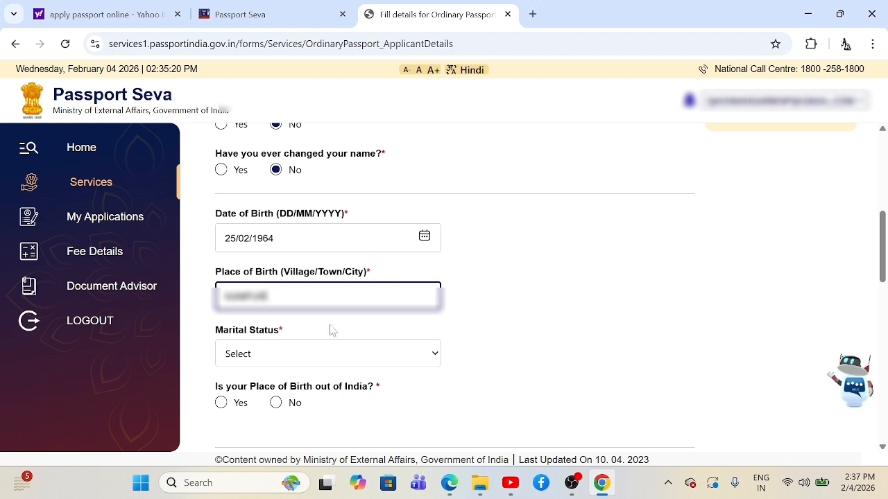
pyautogui.click(289, 363)
pyautogui.click(289, 354)
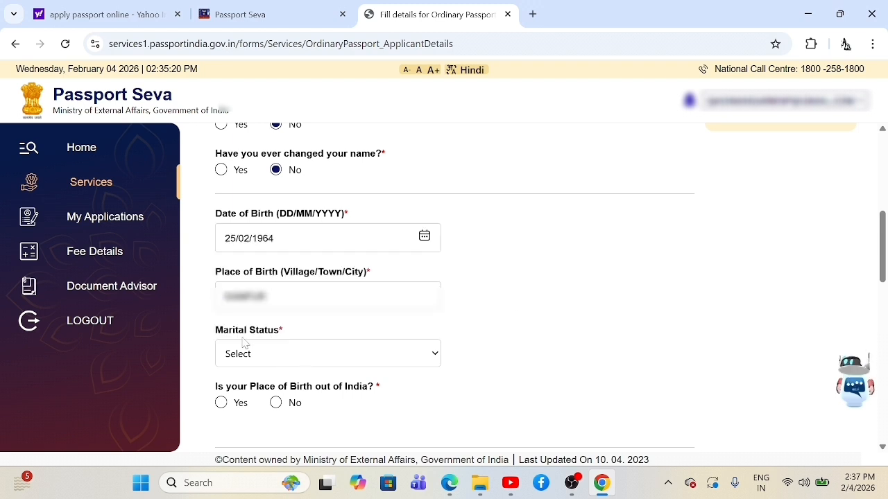
pyautogui.click(330, 357)
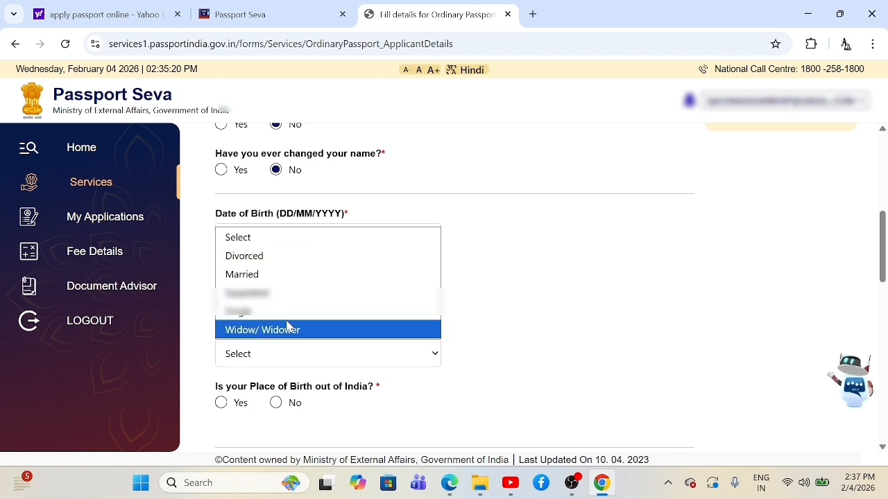
pyautogui.click(287, 275)
pyautogui.scroll(-1, 548, 314)
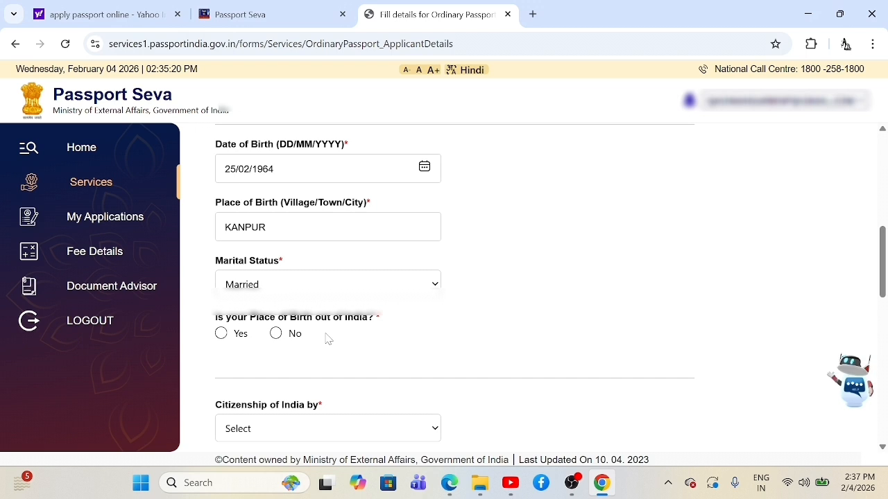
# Step: Answer No to being born outside India and set the birth state to Uttar Pradesh
pyautogui.click(276, 333)
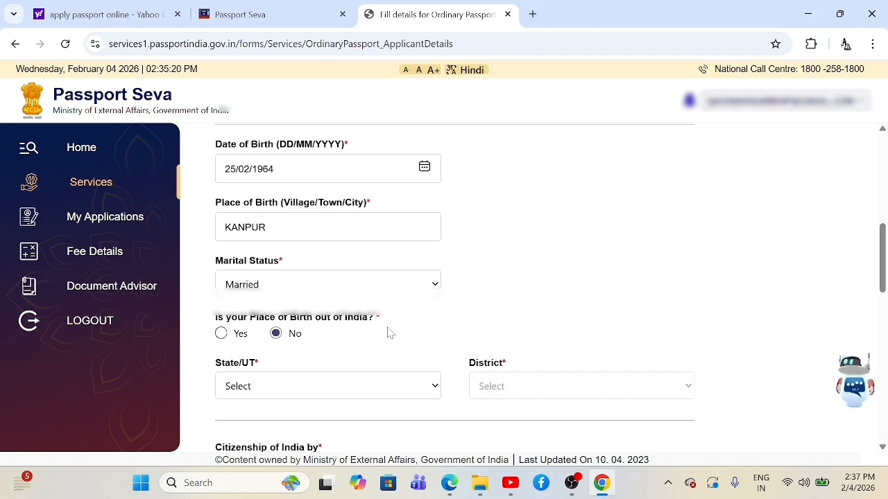
pyautogui.scroll(-1, 392, 332)
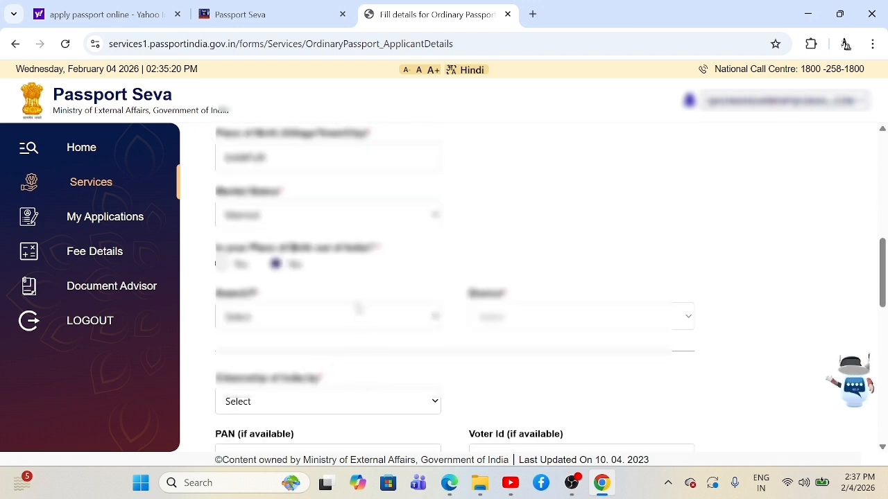
pyautogui.click(347, 322)
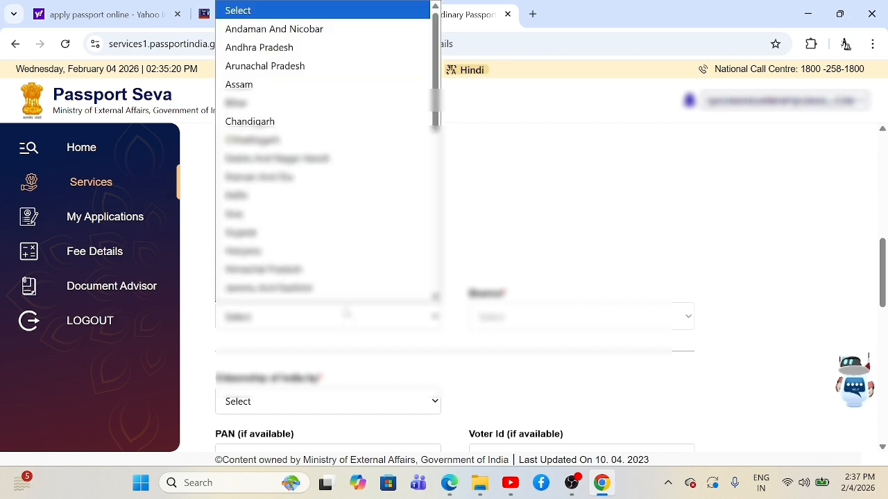
pyautogui.press('u')
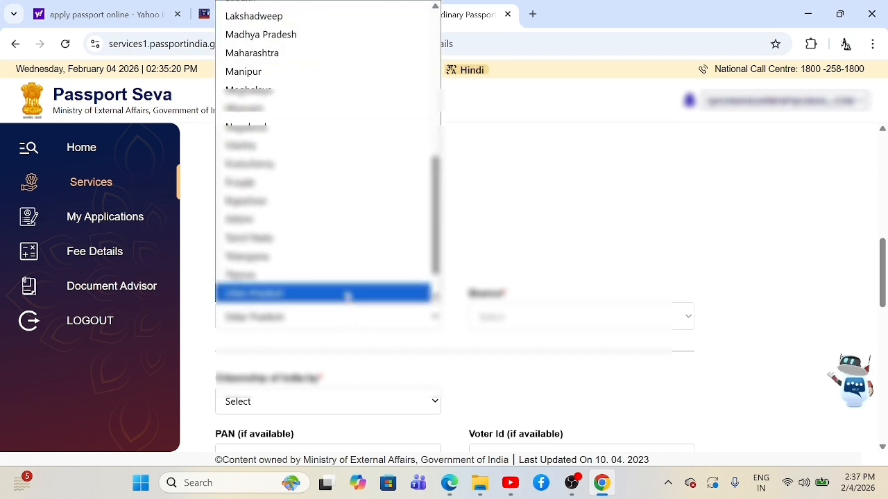
pyautogui.click(347, 296)
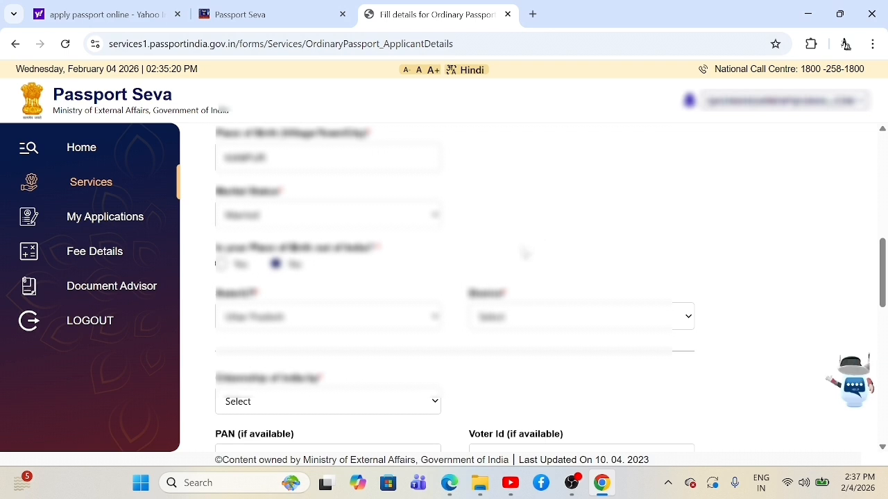
# Step: Choose Kanpur as the district of birth
pyautogui.click(499, 319)
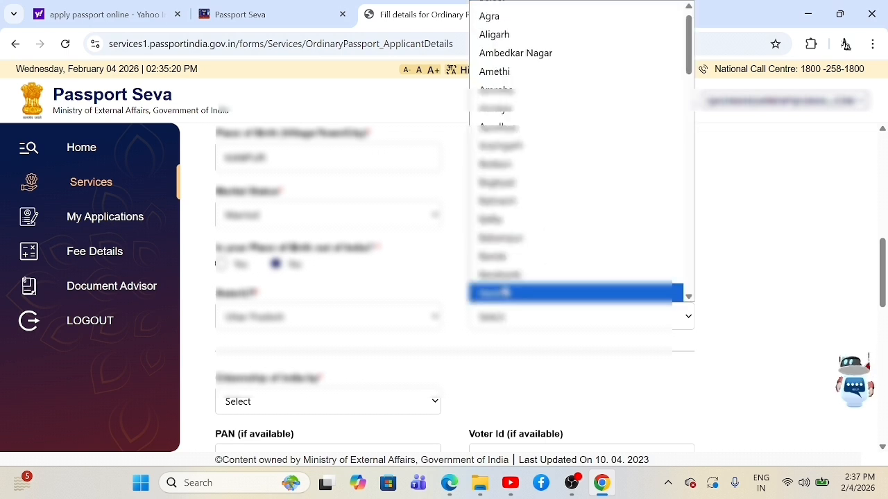
pyautogui.scroll(-7, 505, 292)
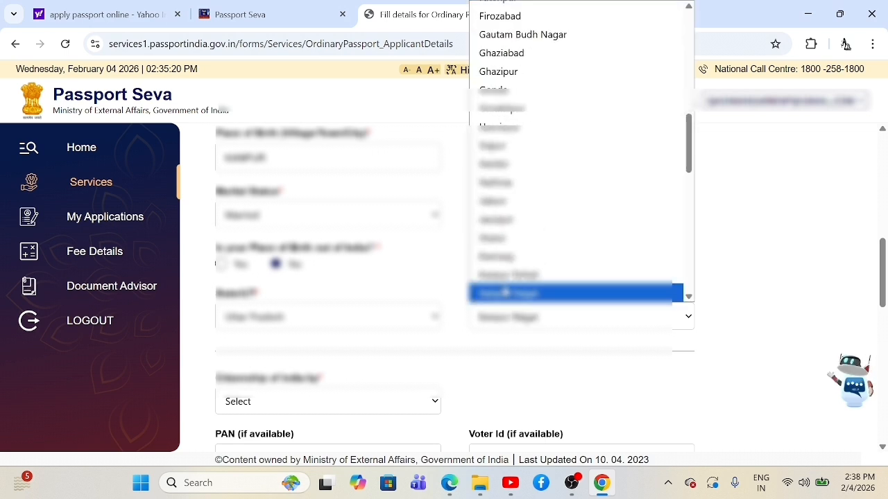
pyautogui.click(507, 293)
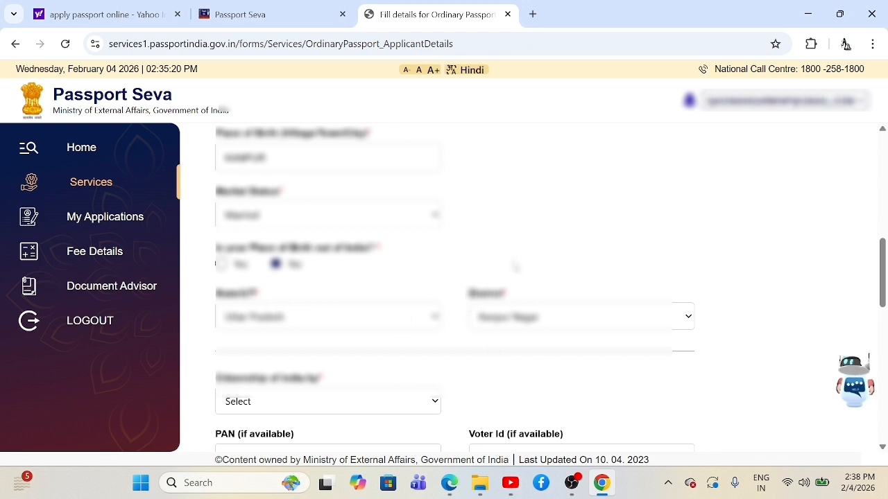
pyautogui.scroll(-3, 489, 347)
pyautogui.scroll(1, 458, 295)
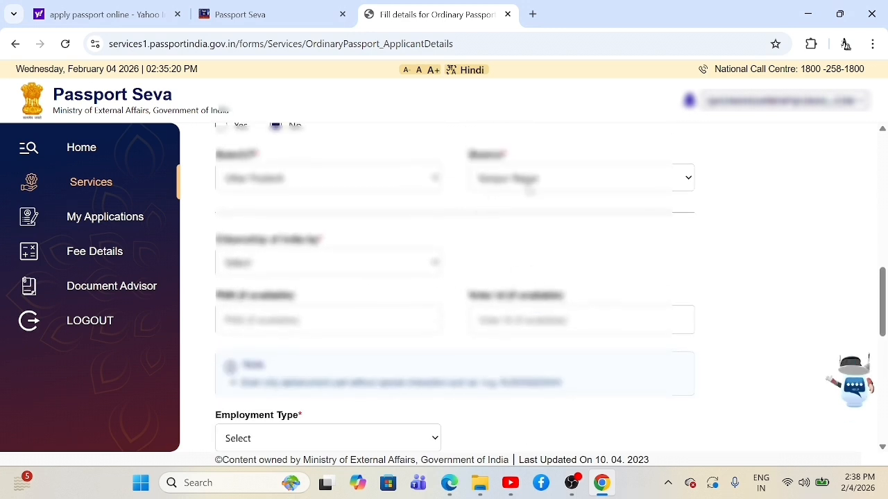
pyautogui.click(333, 267)
pyautogui.click(309, 301)
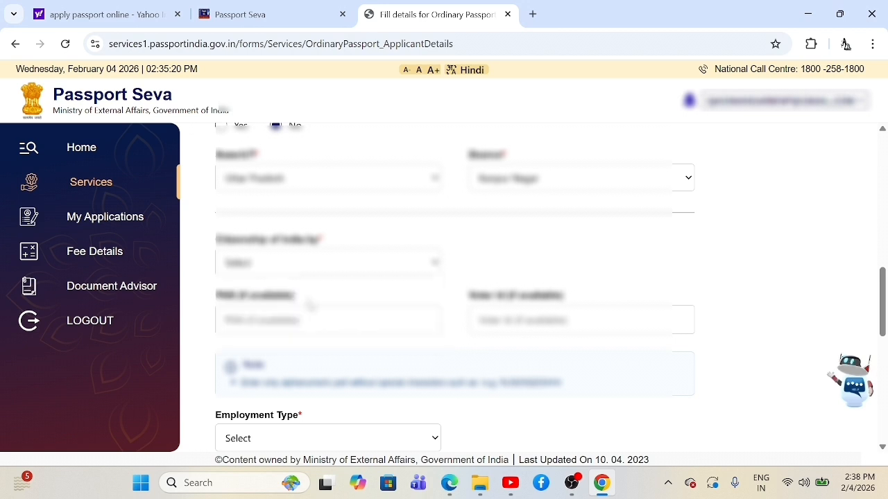
pyautogui.click(351, 269)
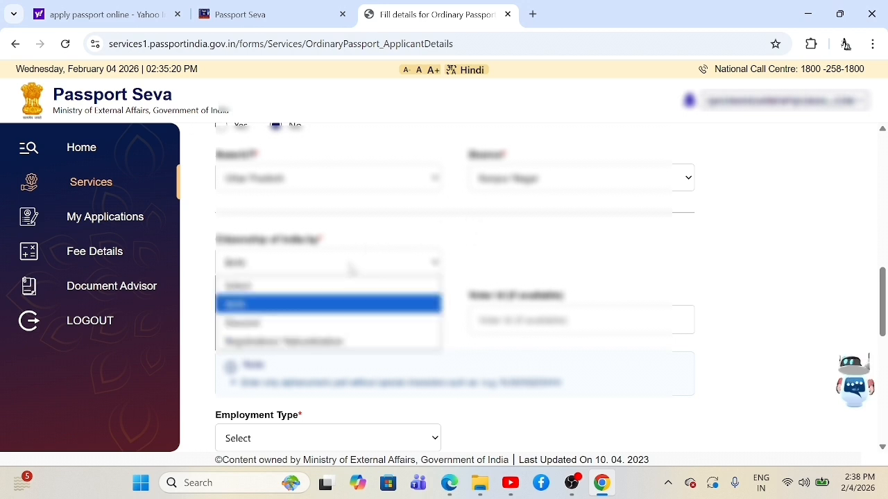
pyautogui.click(542, 269)
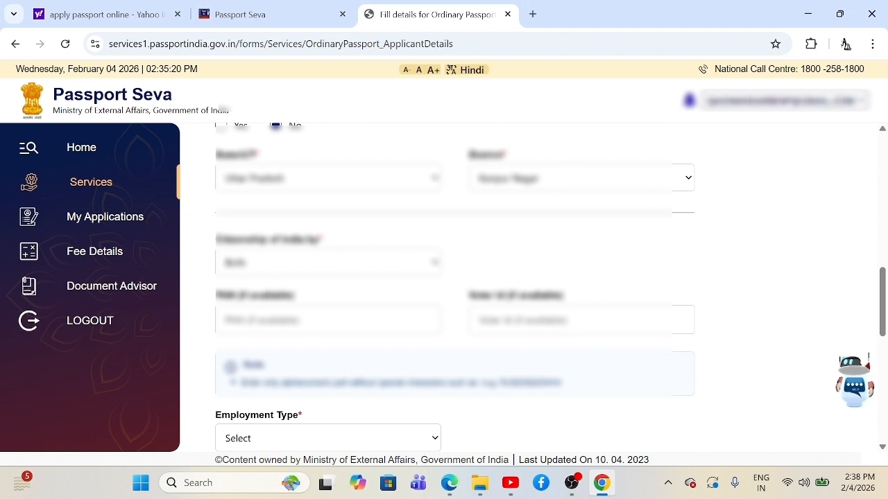
pyautogui.press('Tab')
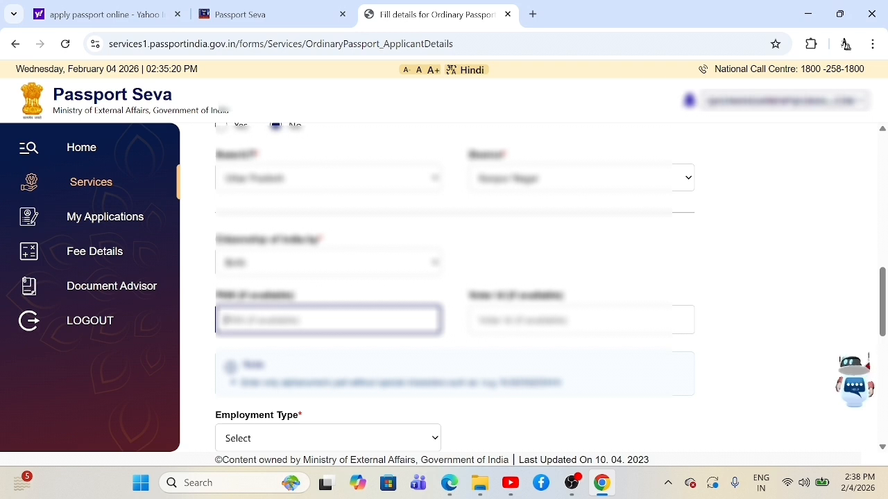
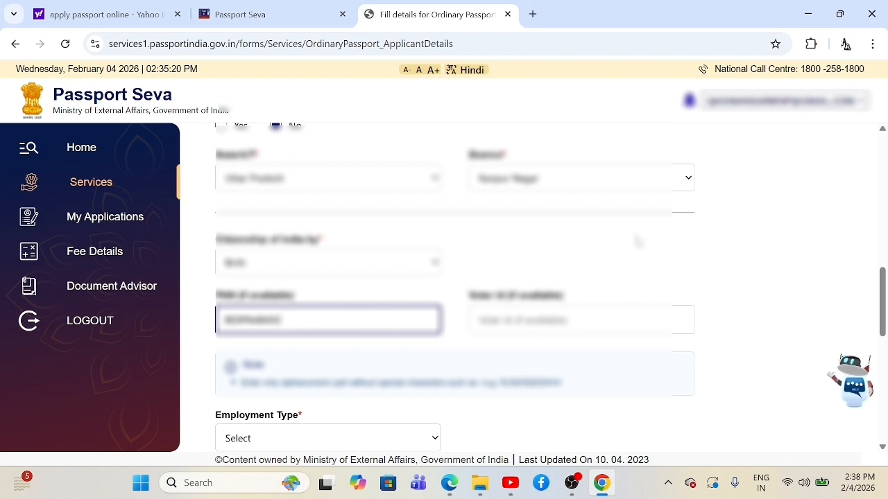
pyautogui.click(621, 248)
pyautogui.scroll(-2, 621, 248)
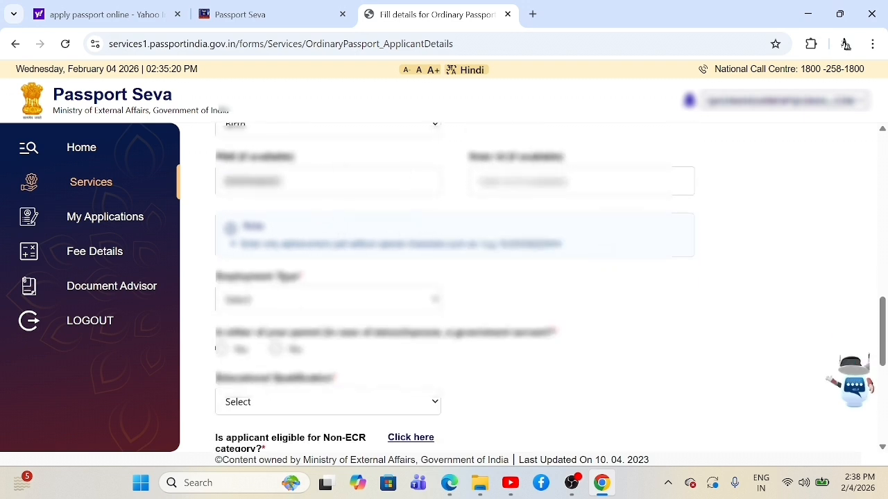
pyautogui.scroll(2, 286, 201)
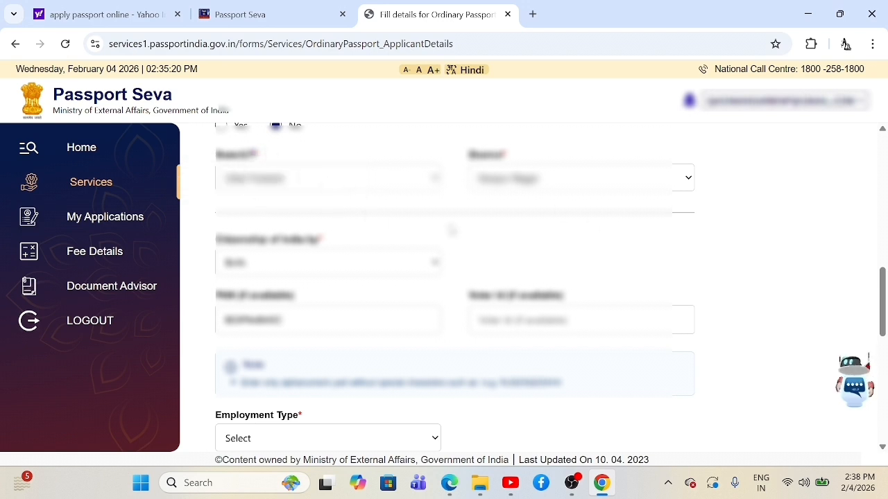
pyautogui.scroll(-1, 451, 231)
pyautogui.scroll(-3, 451, 231)
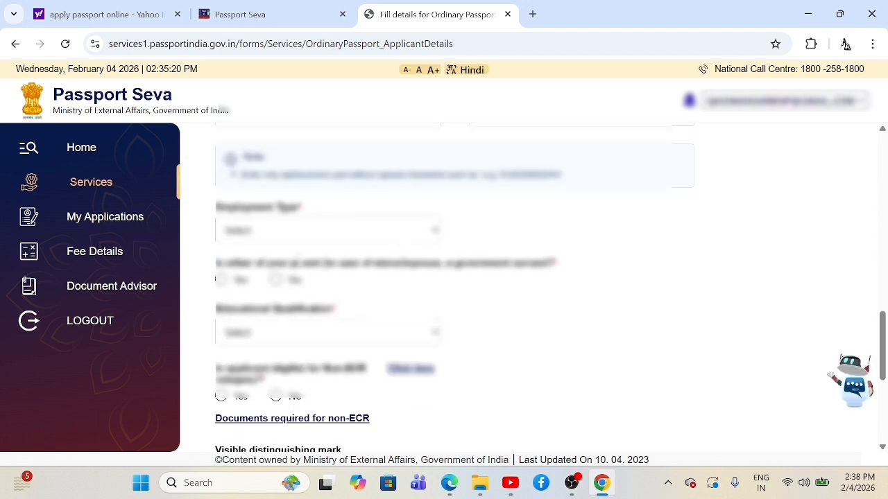
# Step: Set Employment Type to Others and answer No to a parent or spouse being a government servant
pyautogui.click(286, 235)
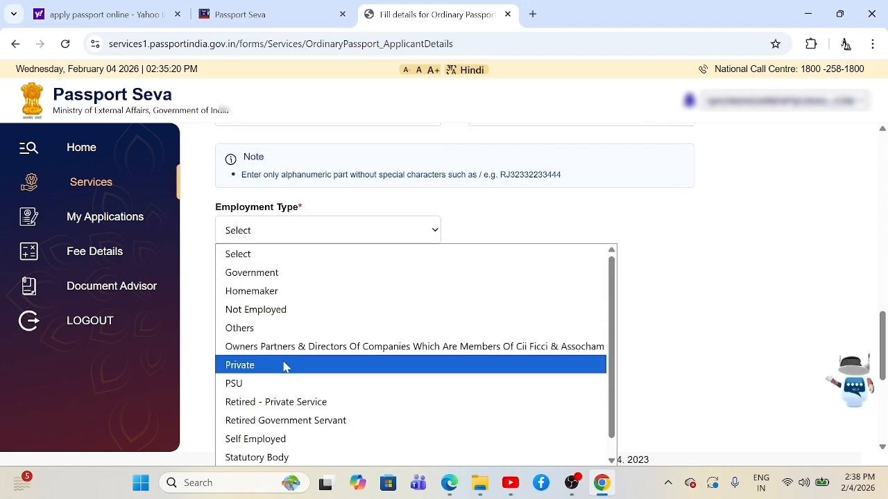
pyautogui.scroll(-1, 296, 369)
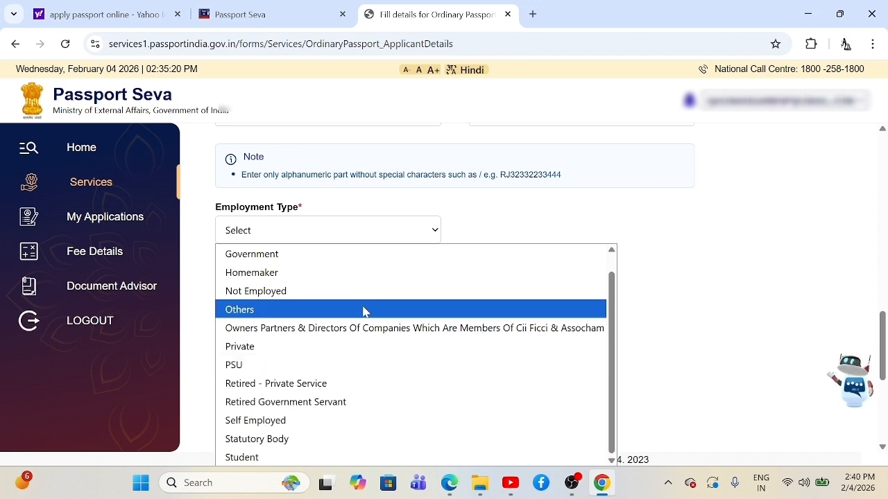
pyautogui.click(341, 312)
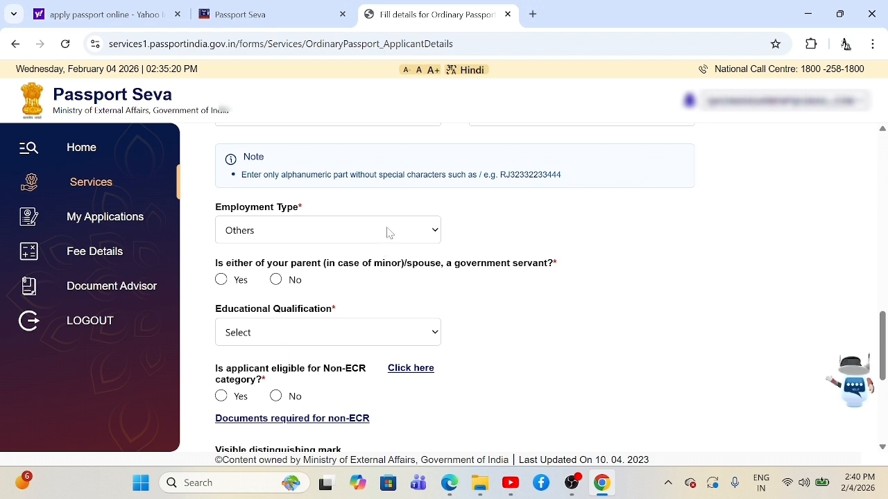
pyautogui.click(327, 240)
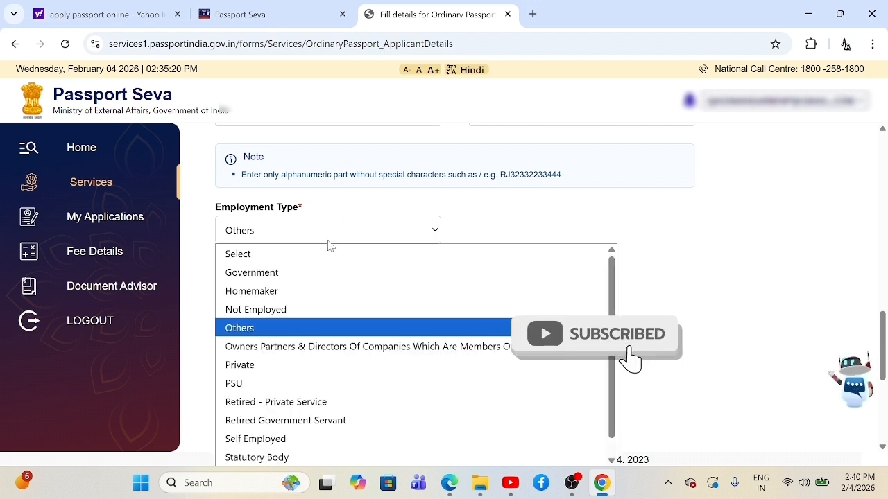
pyautogui.click(280, 329)
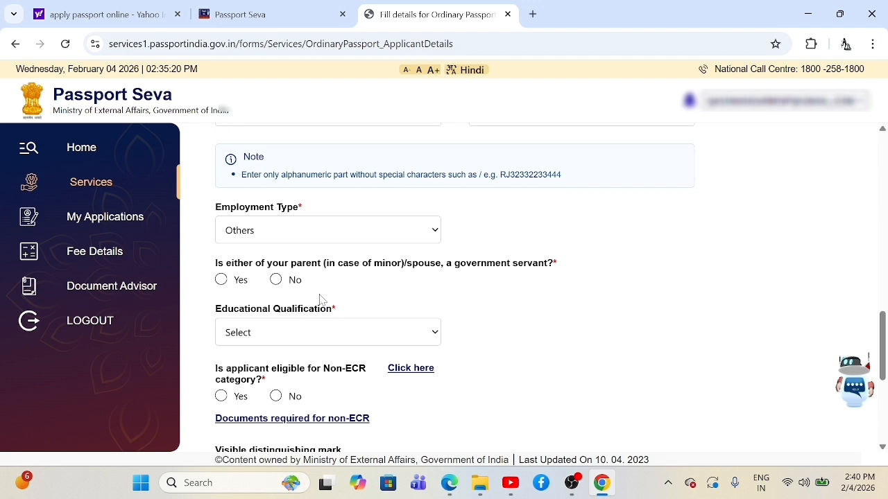
pyautogui.click(276, 280)
# Step: Choose 7th Pass Or Less as Educational Qualification, keeping Non-ECR eligibility at Yes
pyautogui.click(344, 337)
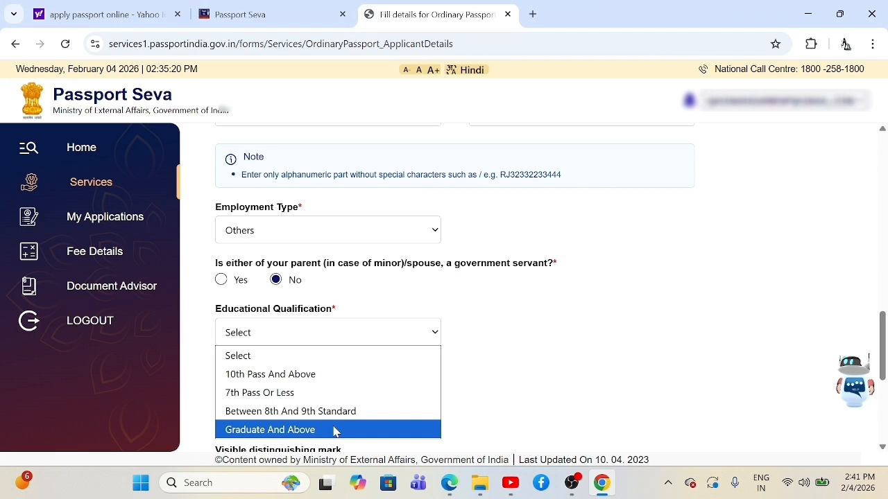
pyautogui.click(329, 393)
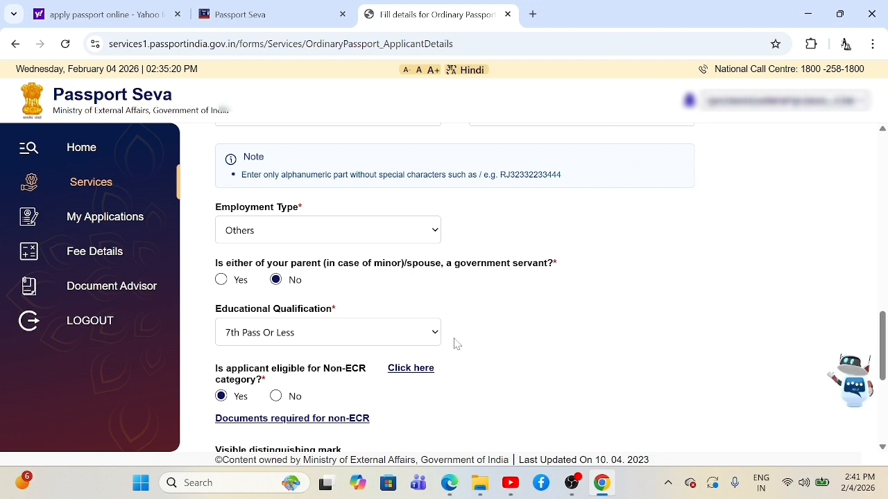
pyautogui.scroll(-1, 458, 358)
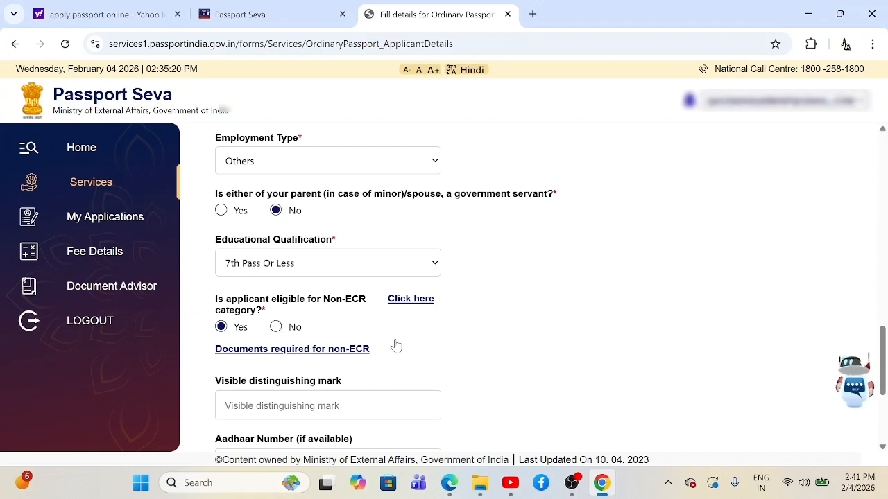
pyautogui.scroll(-1, 416, 340)
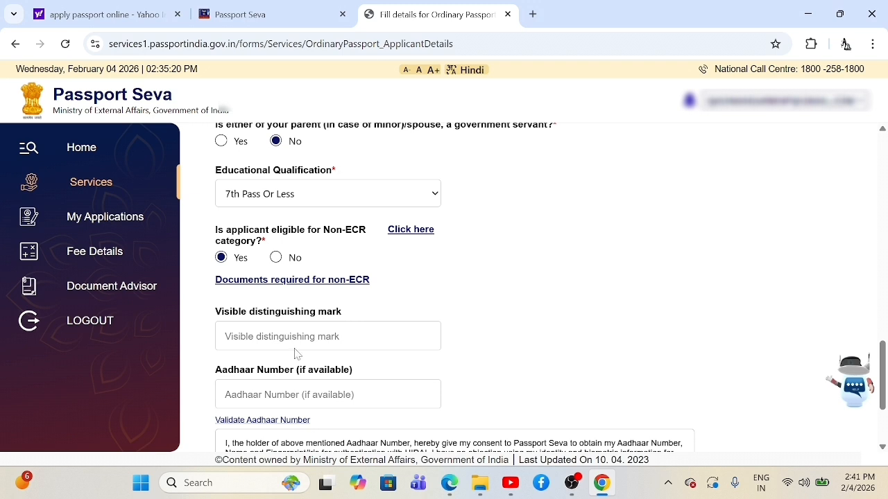
# Step: Enter the applicant's Aadhaar number and select Yes under I Agree for authentication consent
pyautogui.click(327, 337)
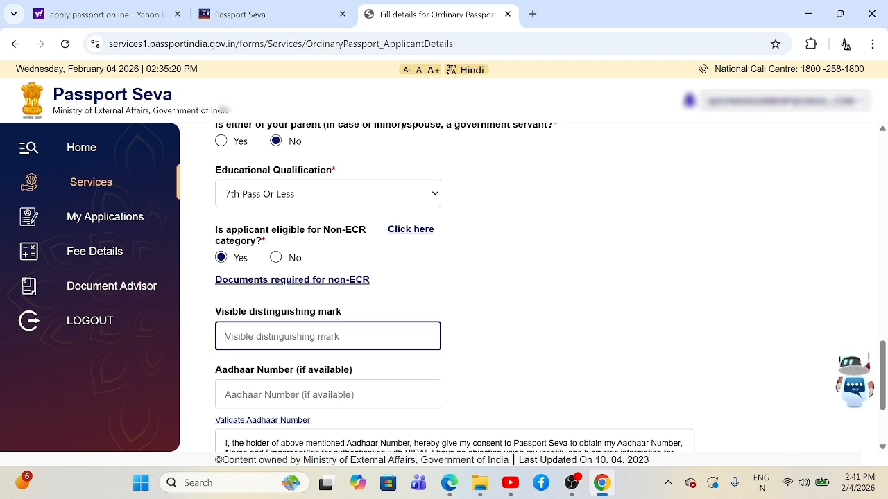
pyautogui.press('Tab')
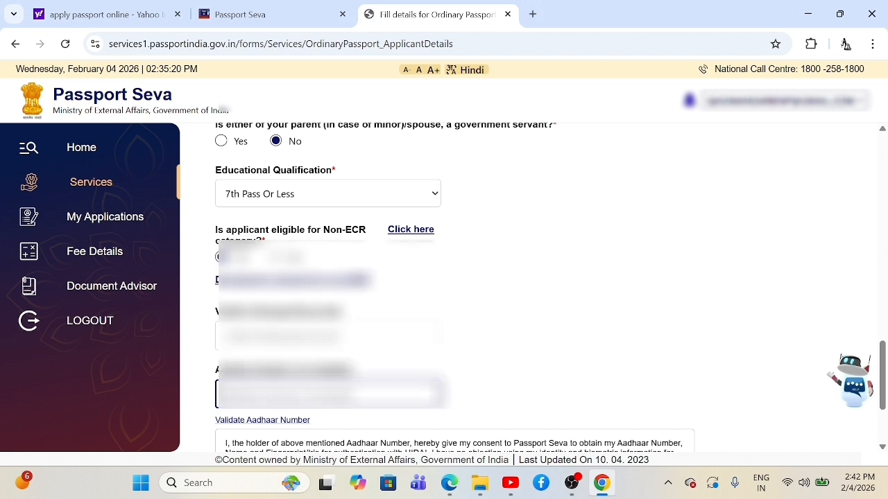
pyautogui.write('****')
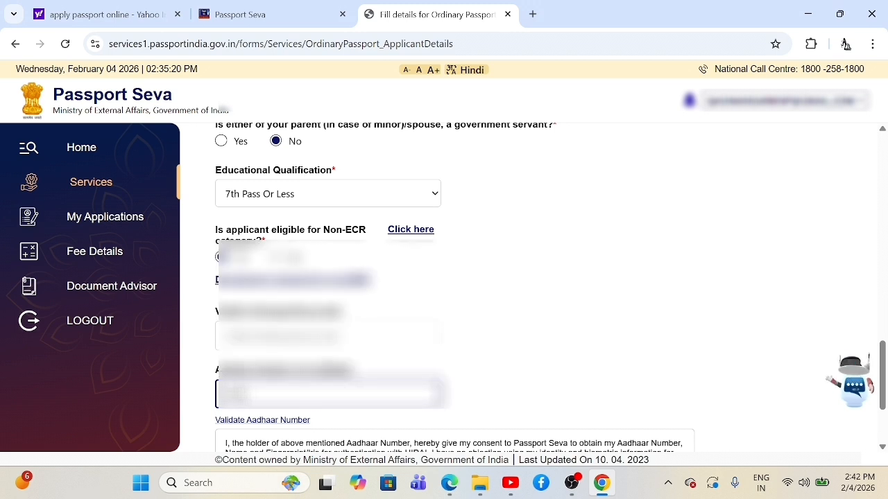
pyautogui.scroll(-1, 527, 288)
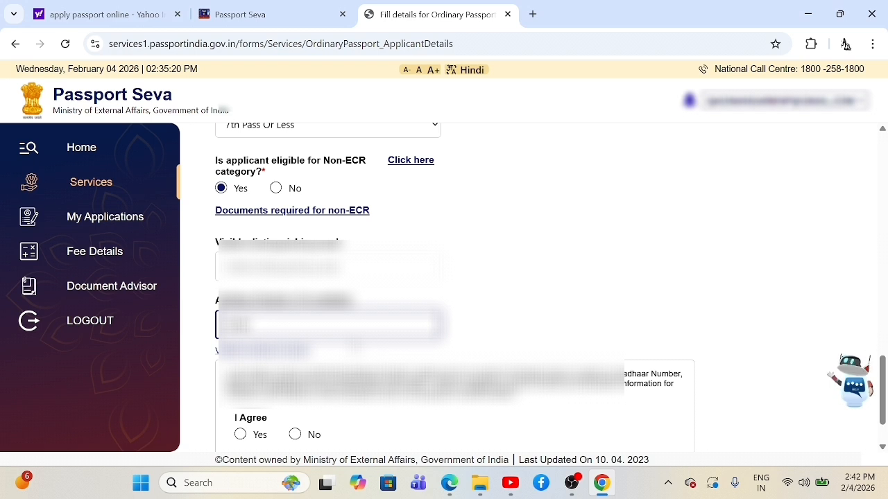
pyautogui.write('????')
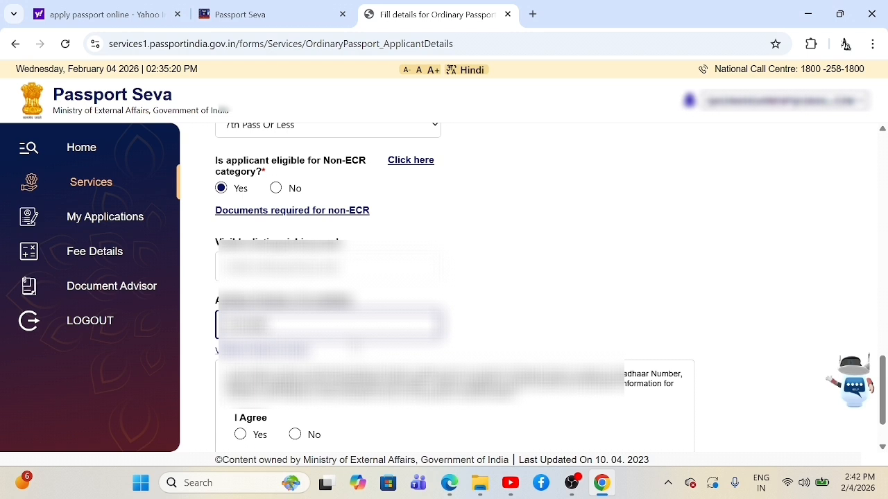
pyautogui.write('??')
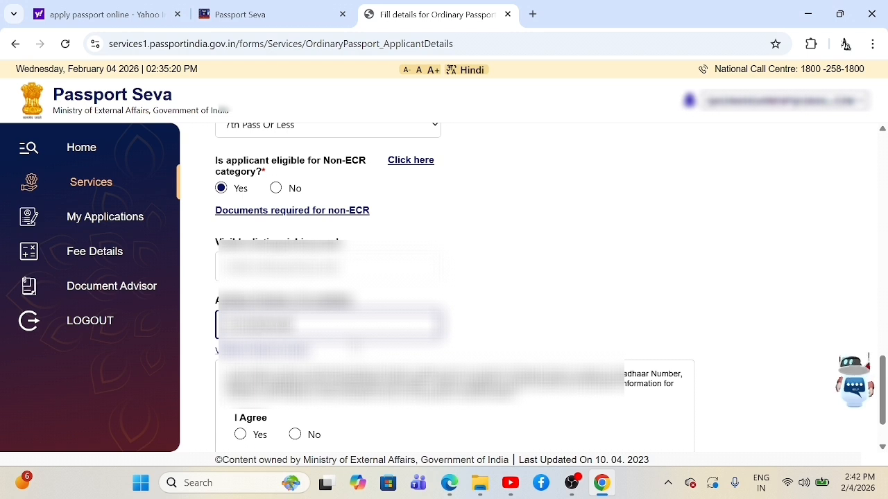
pyautogui.click(479, 280)
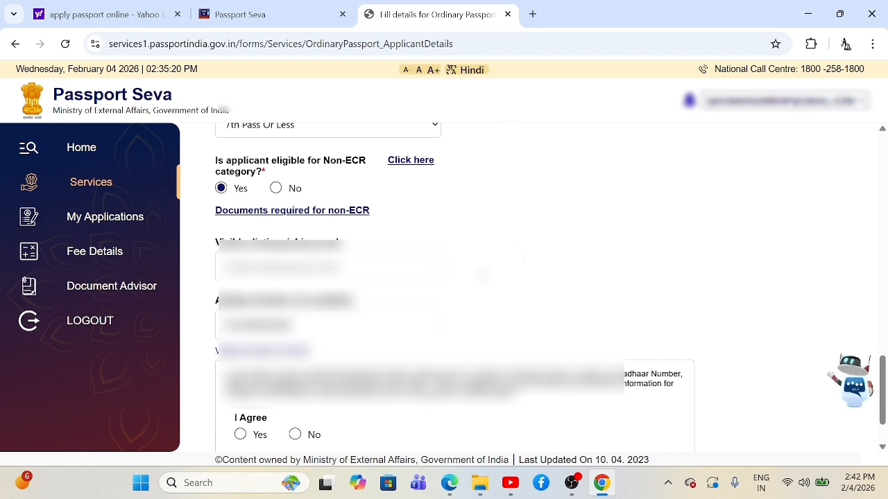
pyautogui.scroll(-1, 485, 270)
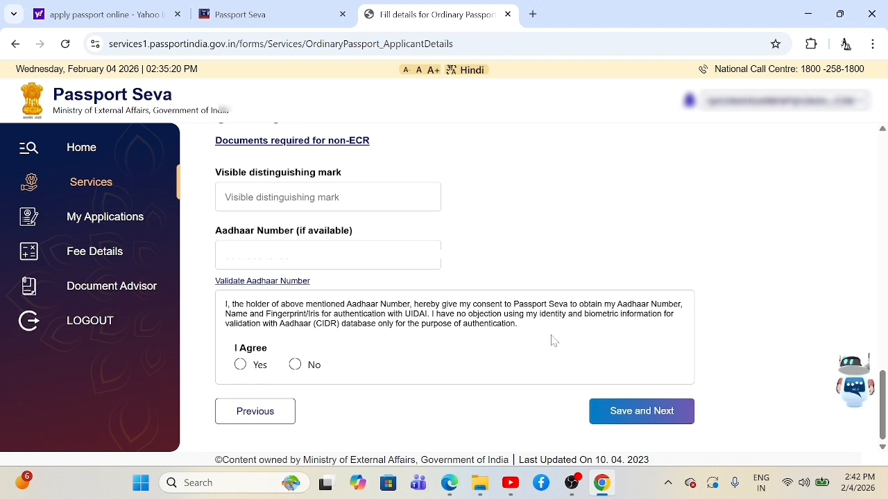
pyautogui.click(240, 364)
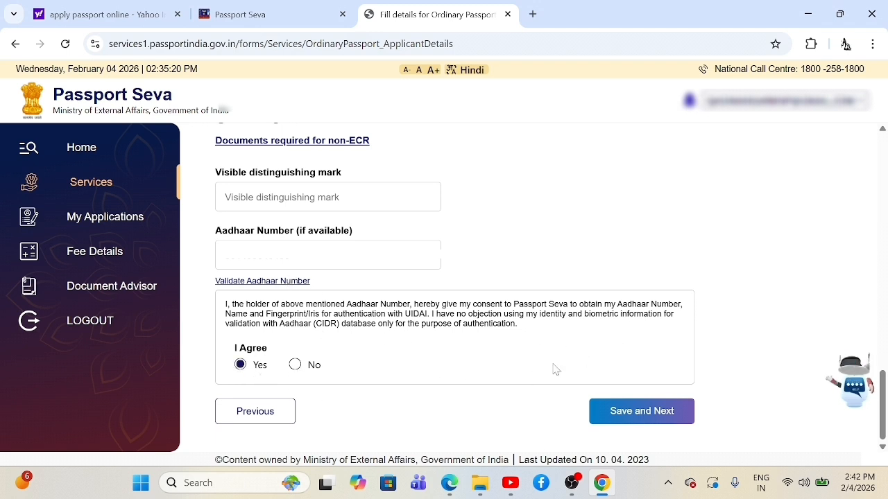
# Step: Save the applicant details, then enter the father's given name on Family Details
pyautogui.click(607, 414)
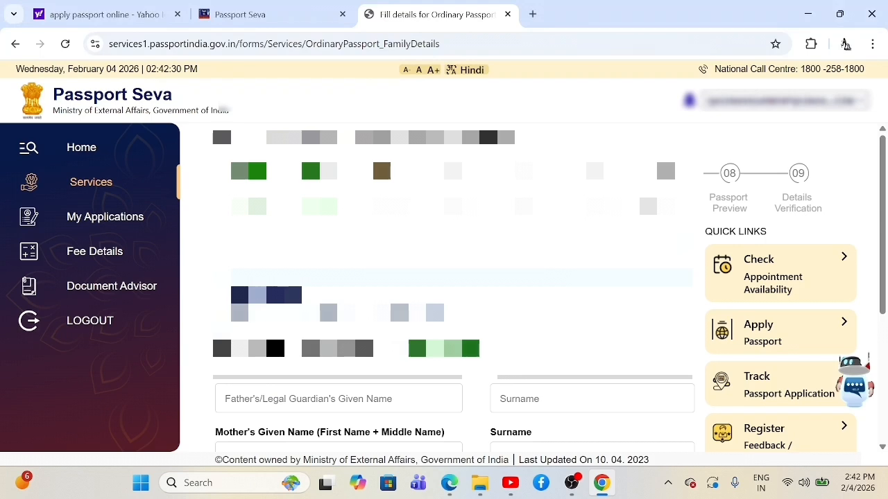
pyautogui.scroll(-1, 454, 288)
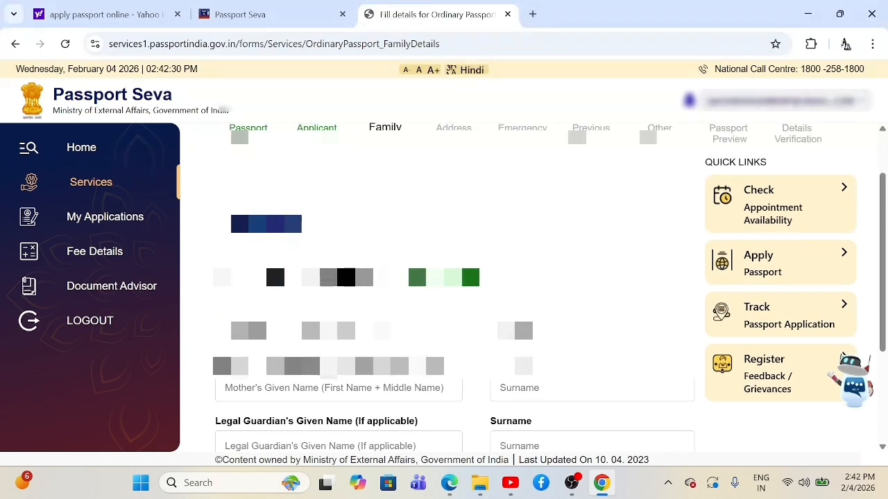
pyautogui.scroll(1, 454, 288)
pyautogui.scroll(-1, 453, 288)
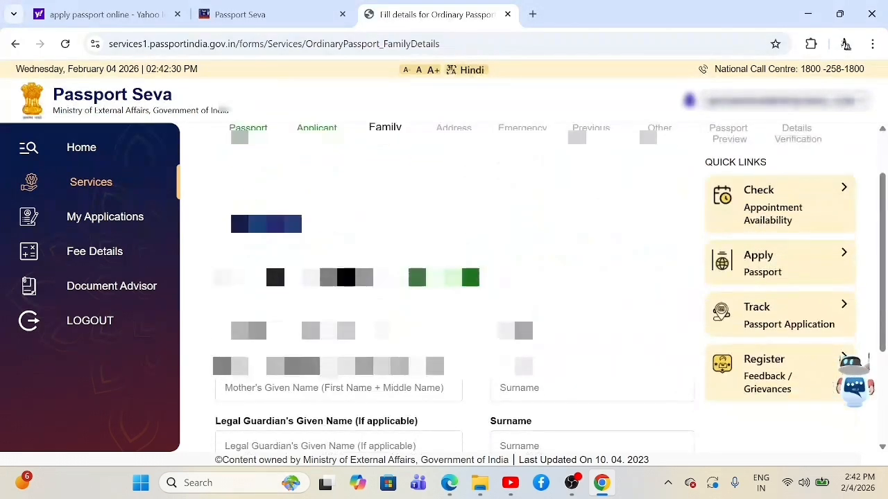
pyautogui.scroll(-2, 453, 288)
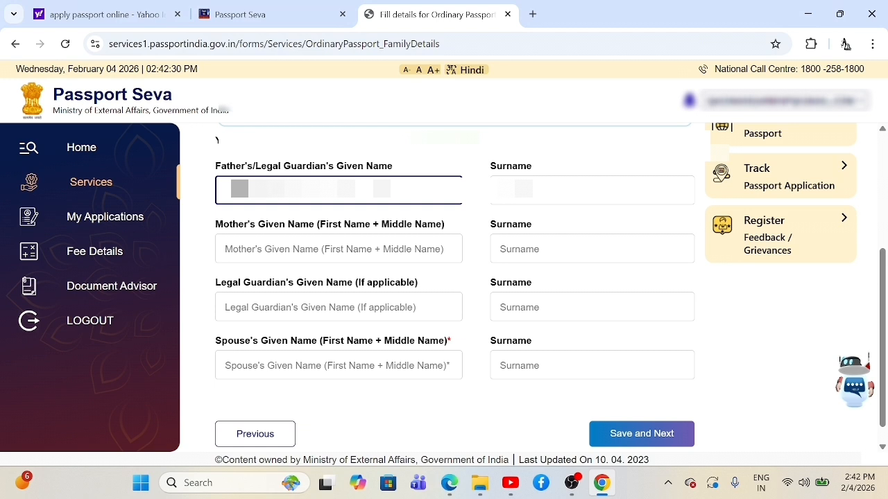
pyautogui.write('S')
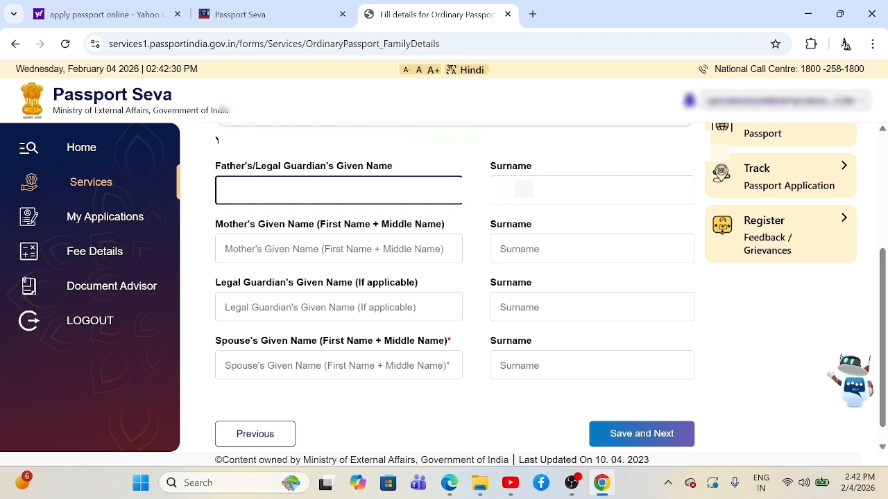
pyautogui.write('******')
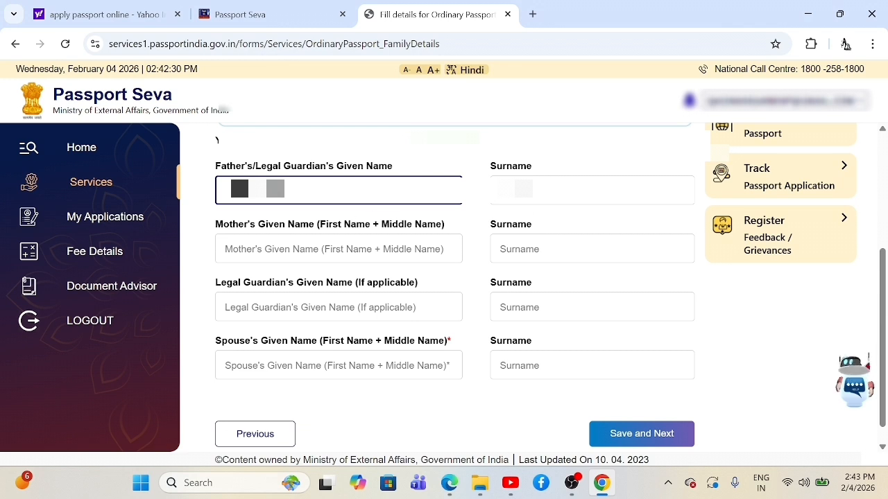
pyautogui.click(347, 254)
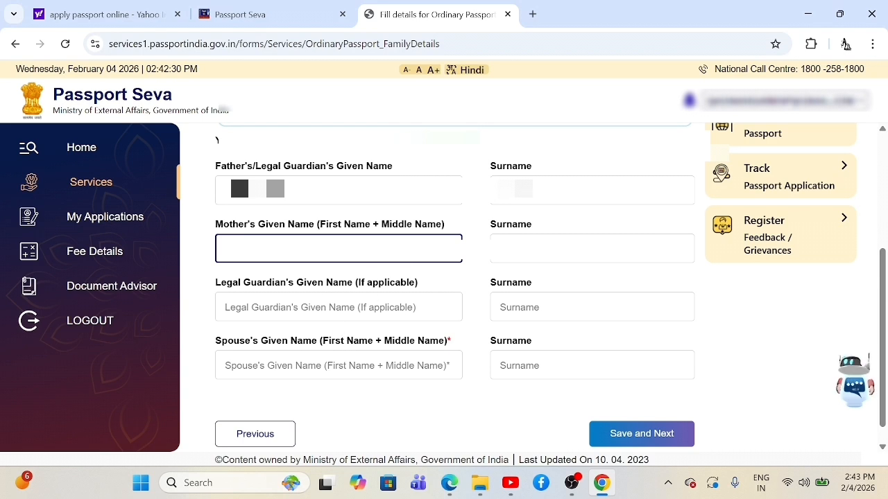
# Step: Enter the spouse's given name and save the family details with Save and Next
pyautogui.click(361, 365)
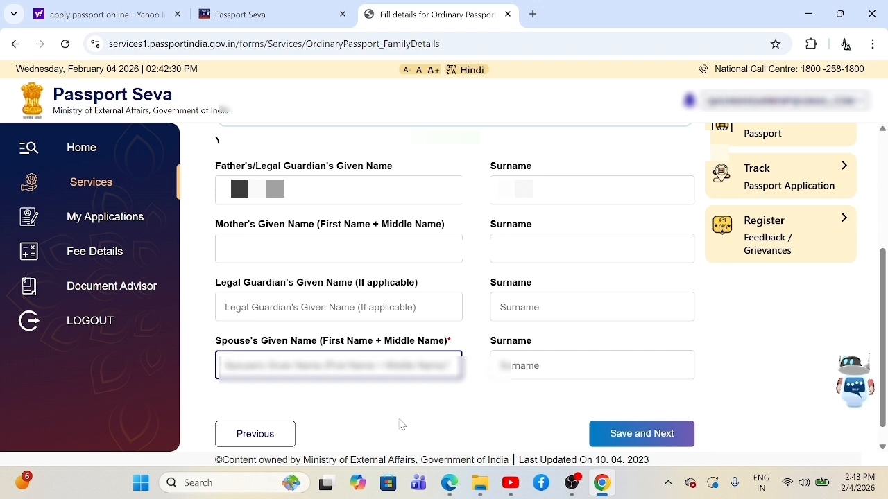
pyautogui.write('RASHMA')
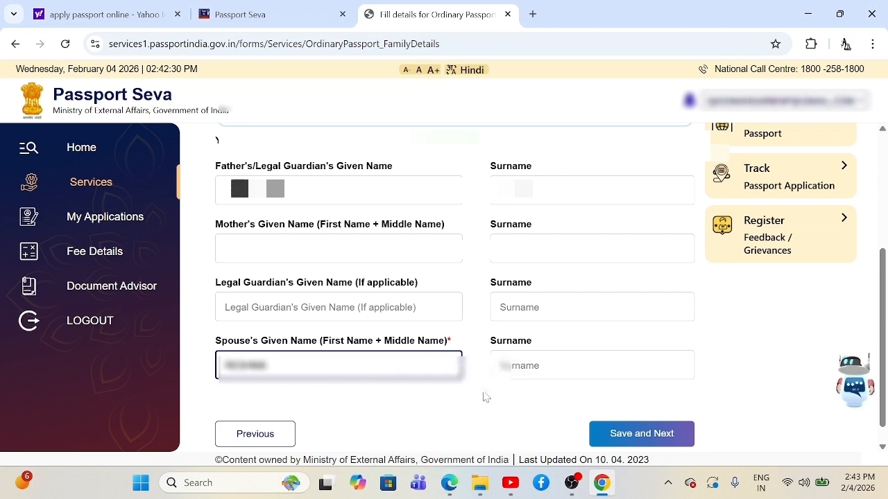
pyautogui.click(336, 413)
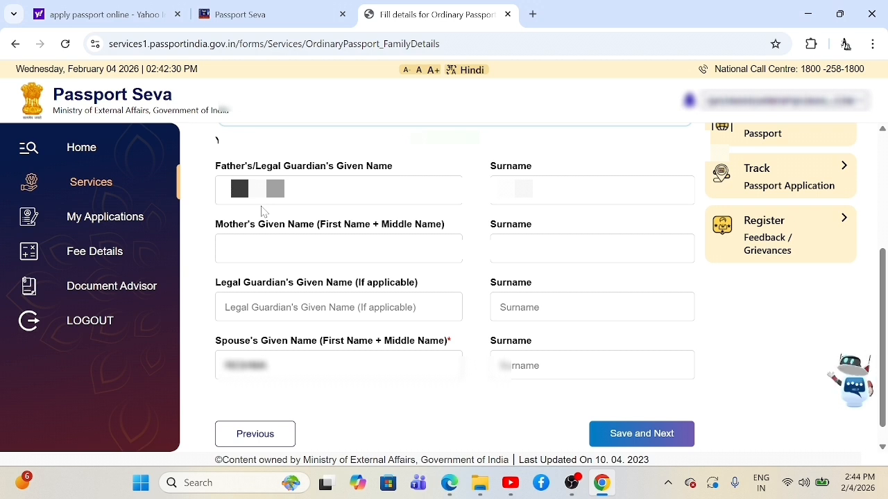
pyautogui.click(618, 432)
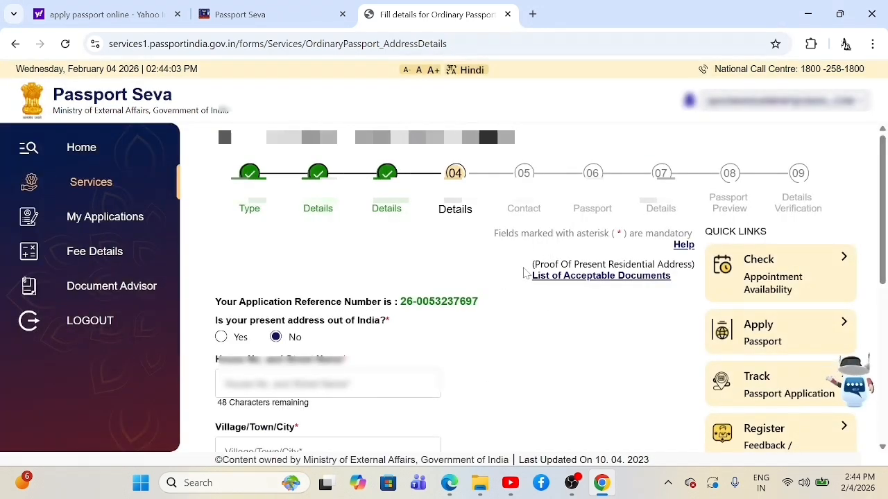
# Step: Enter the present address's house number and street name
pyautogui.scroll(-1, 498, 285)
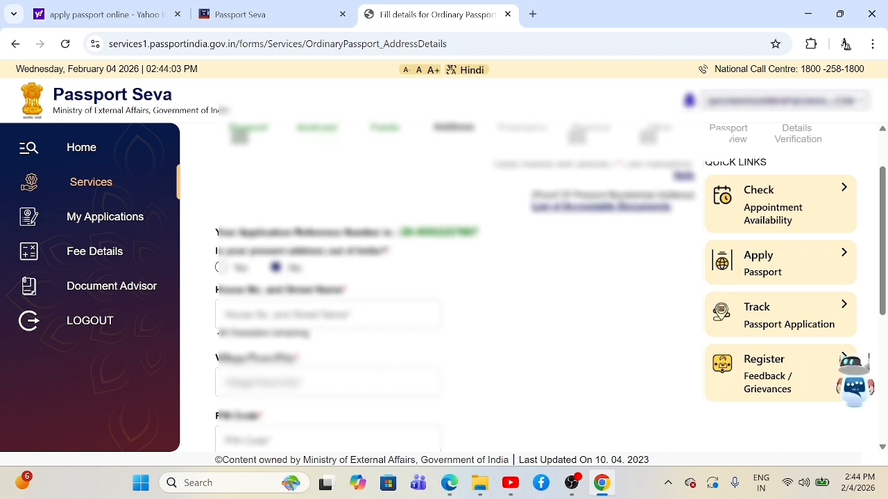
pyautogui.click(333, 315)
pyautogui.scroll(-1, 331, 278)
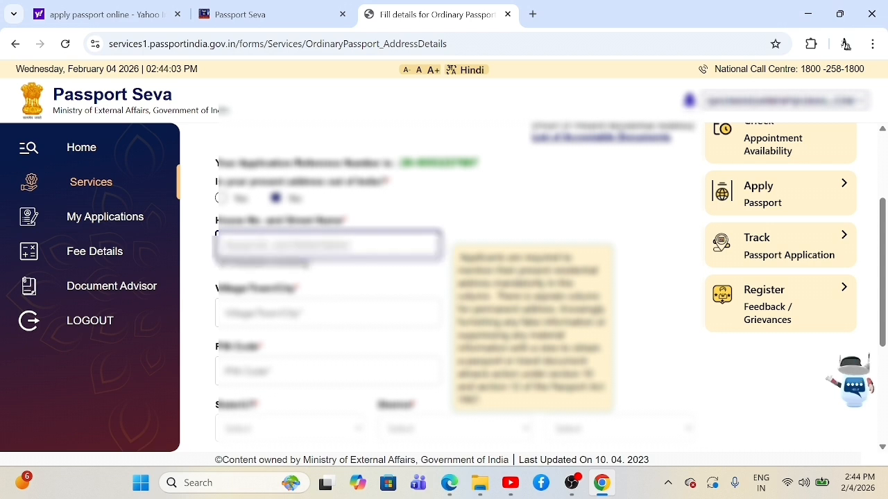
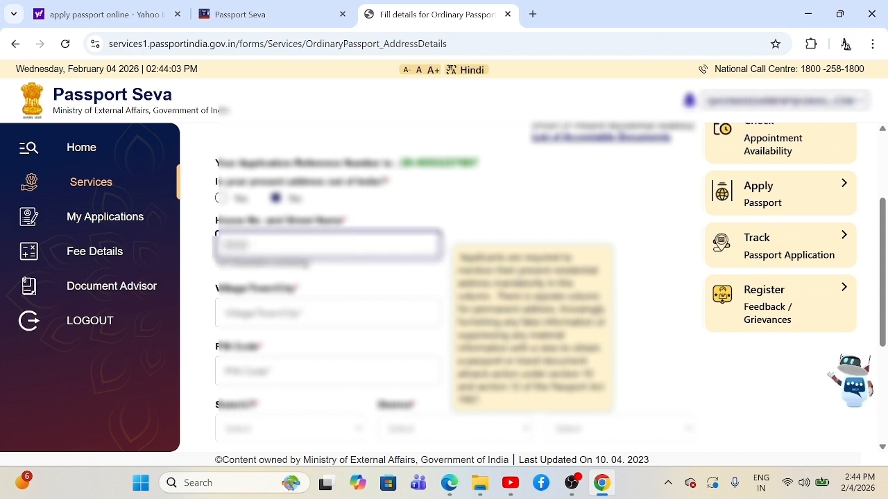
pyautogui.press('Tab')
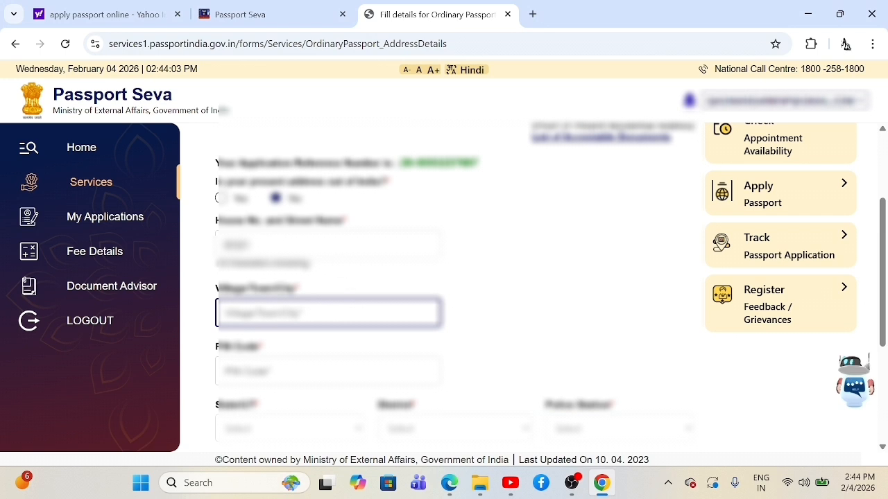
pyautogui.hotkey('shift', 'Tab')
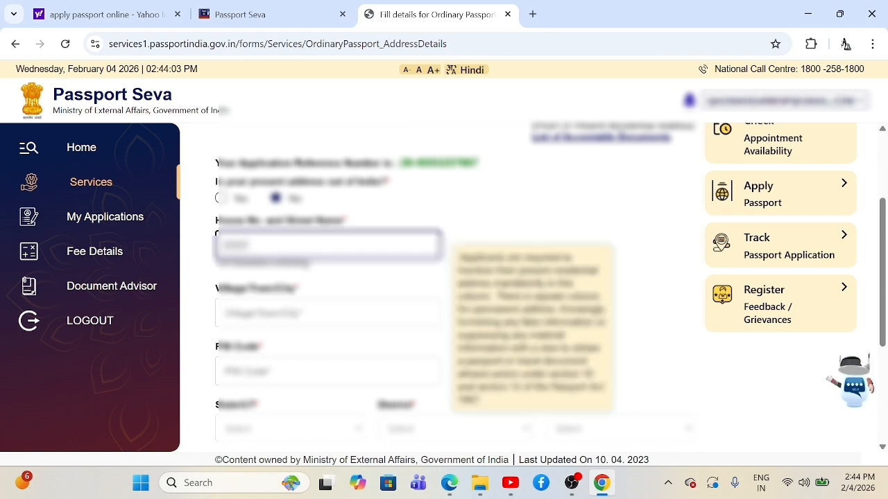
pyautogui.press('Tab')
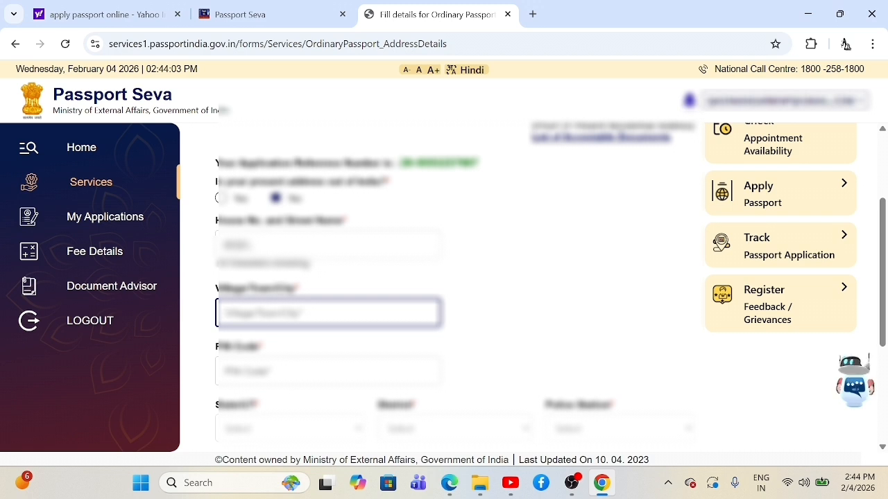
pyautogui.hotkey('shift', 'Tab')
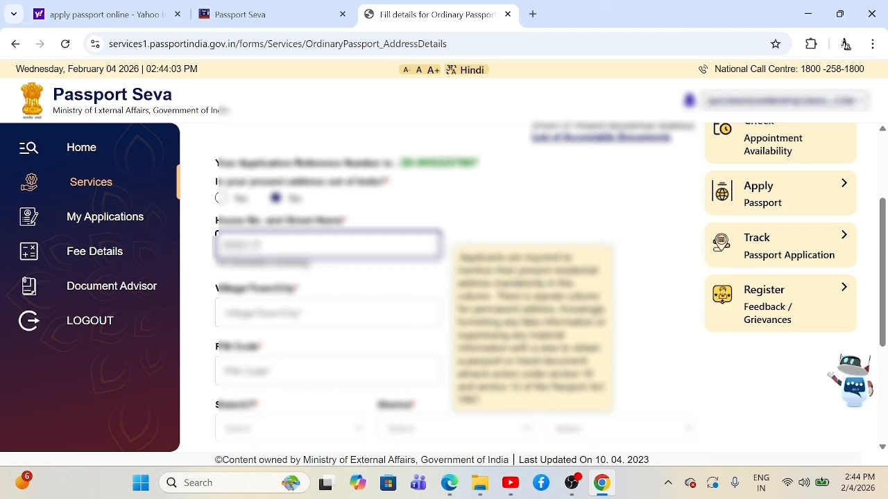
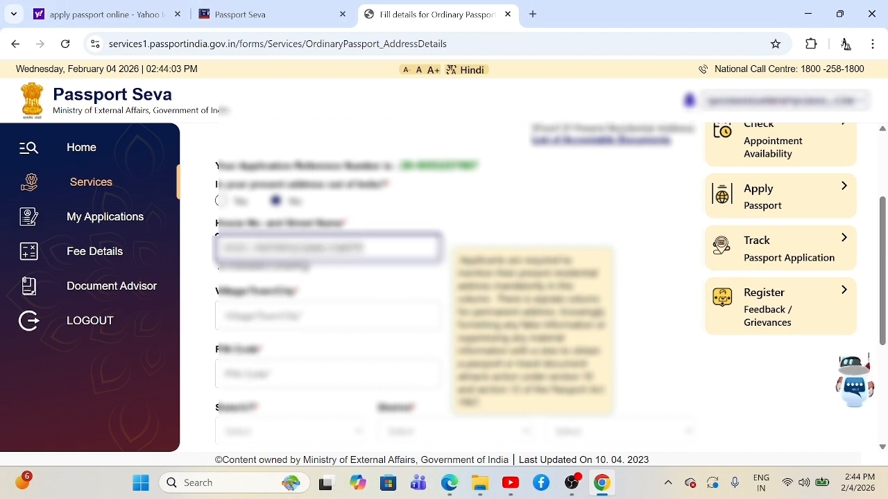
# Step: Fill in the address's village/town/city and PIN code
pyautogui.press('Tab')
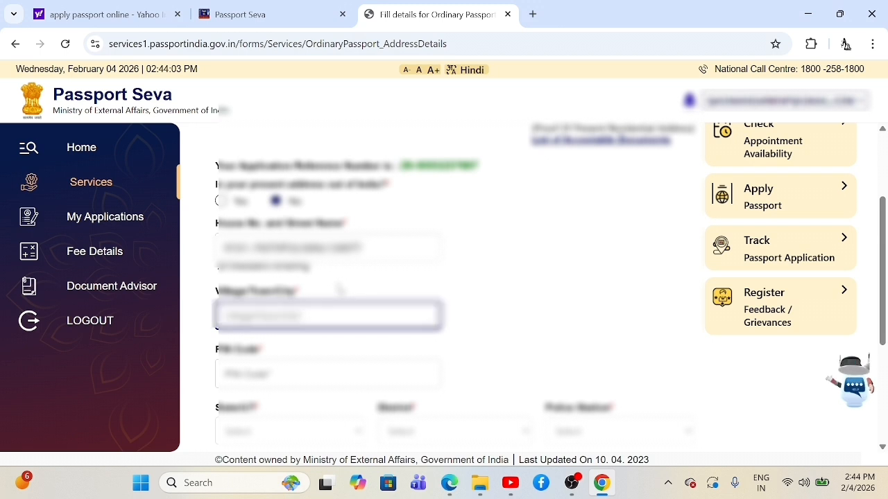
pyautogui.write('HAR')
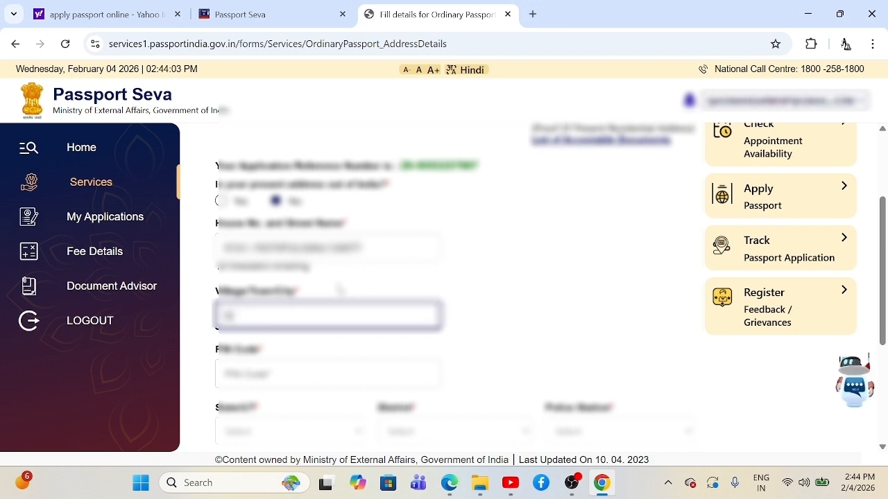
pyautogui.write('PUR NA')
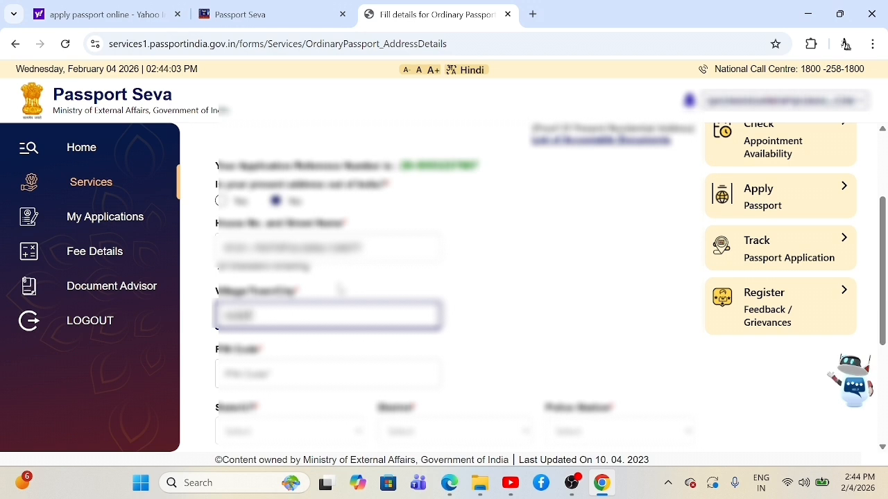
pyautogui.write('GAR')
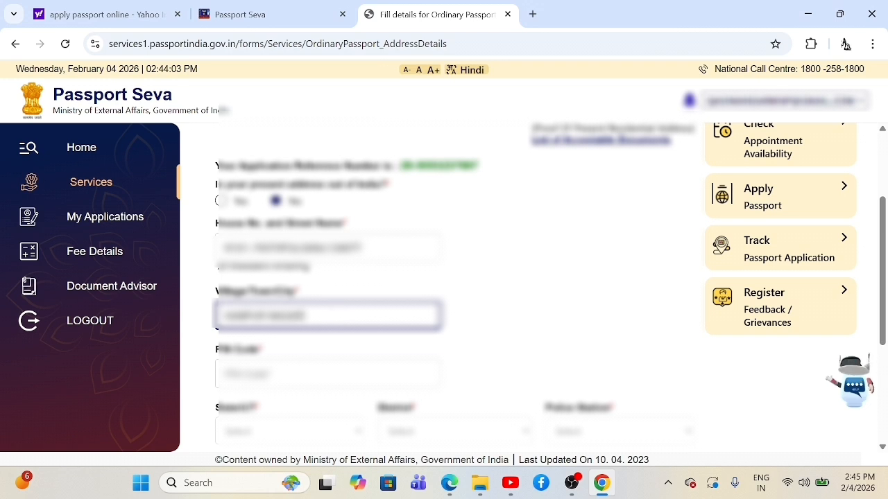
pyautogui.click(309, 362)
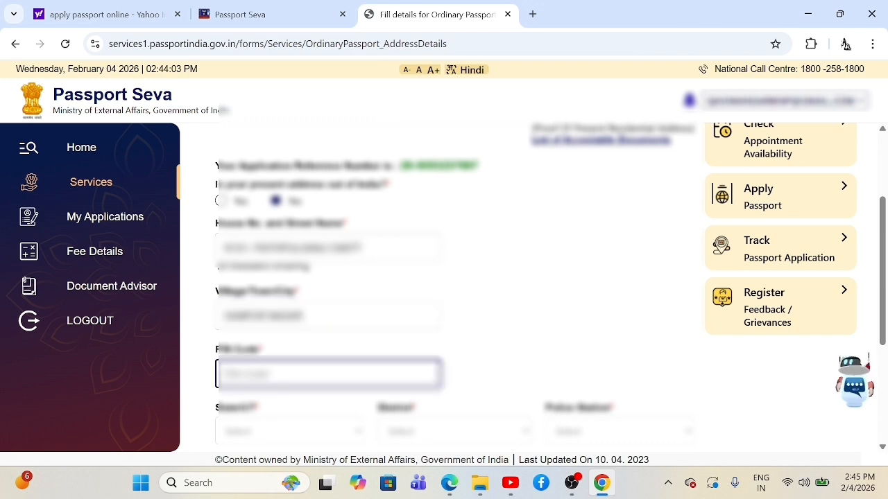
pyautogui.write('600001')
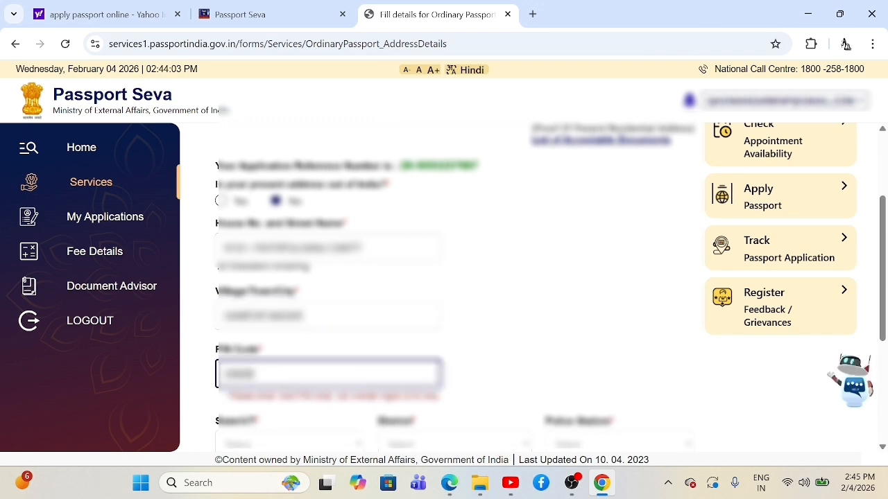
pyautogui.scroll(-2, 379, 345)
# Step: Set the address state to Uttar Pradesh and choose its district
pyautogui.click(359, 294)
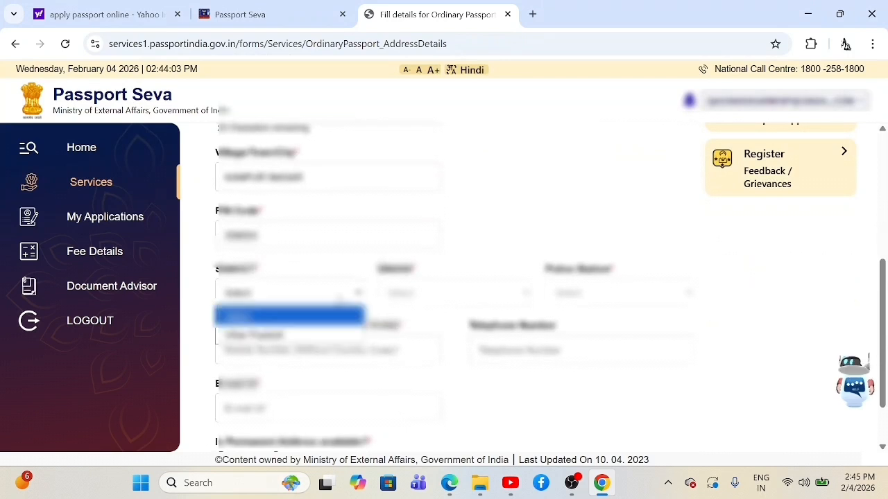
pyautogui.click(292, 333)
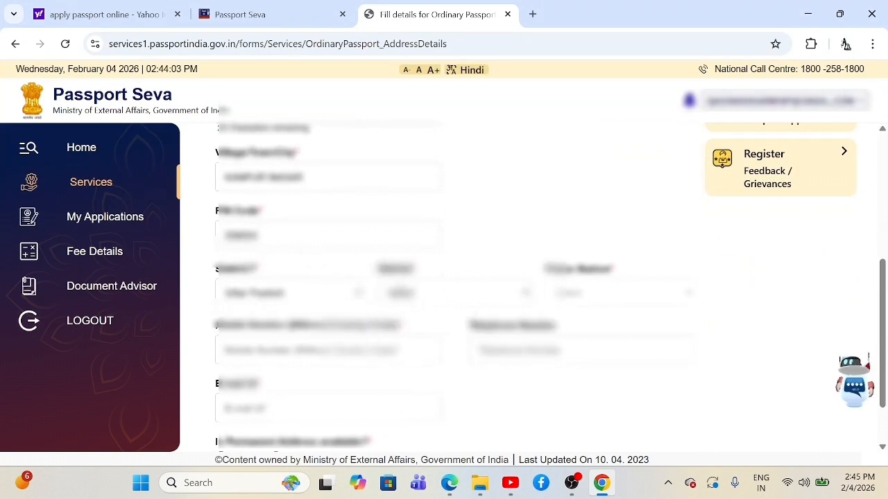
pyautogui.click(424, 295)
pyautogui.click(416, 337)
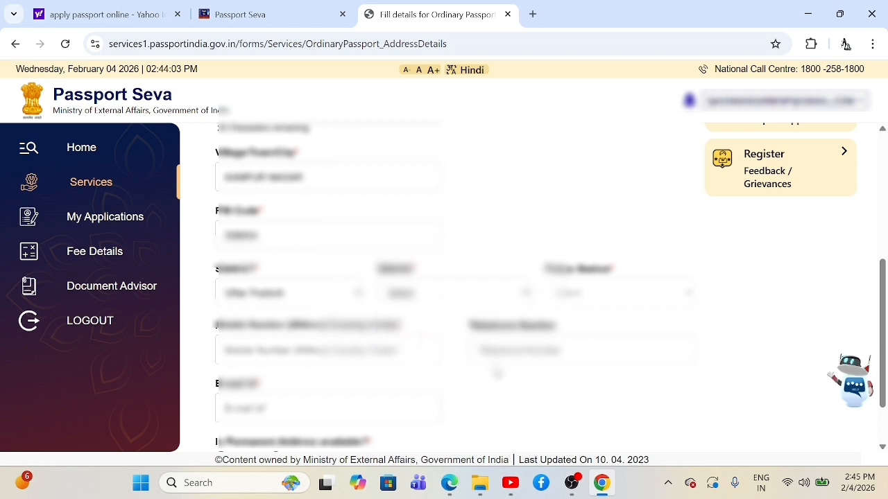
# Step: Select Railbazar as the police station for the address
pyautogui.click(590, 304)
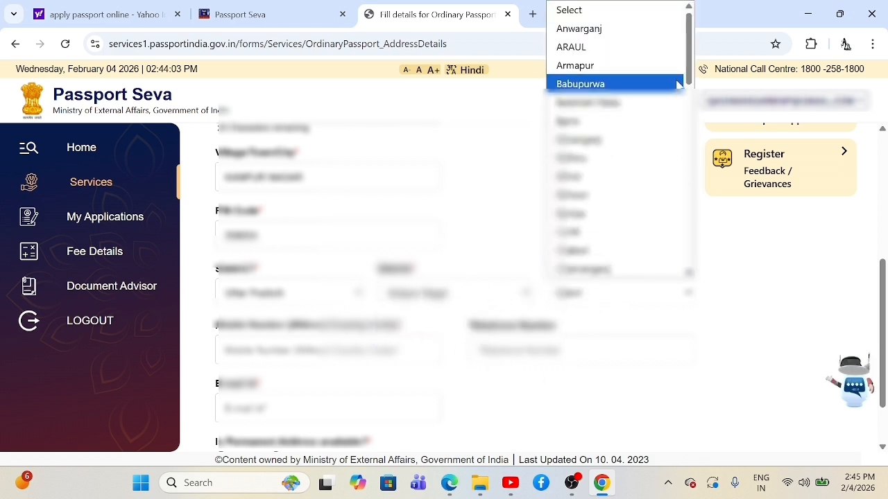
pyautogui.scroll(-1, 683, 83)
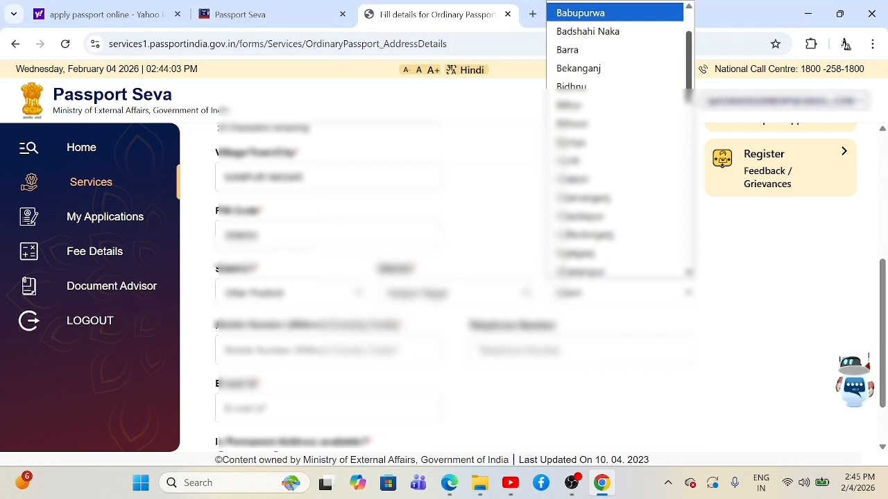
pyautogui.scroll(-1, 617, 138)
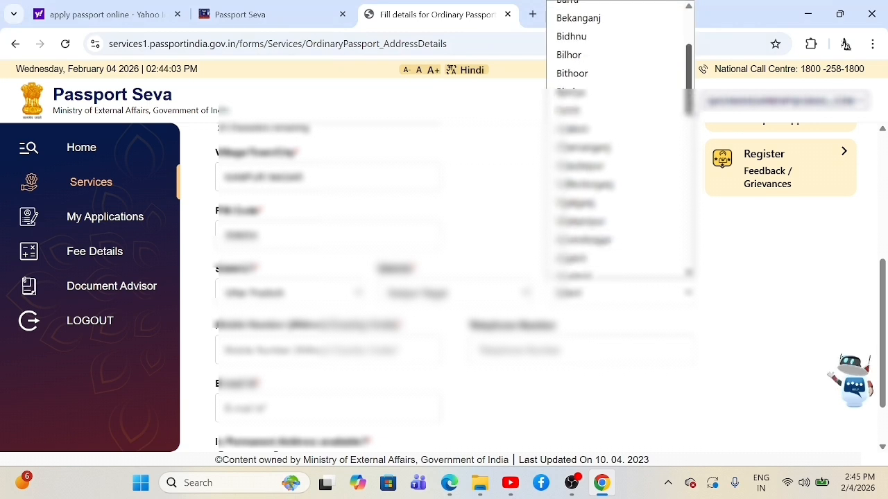
pyautogui.scroll(-2, 624, 179)
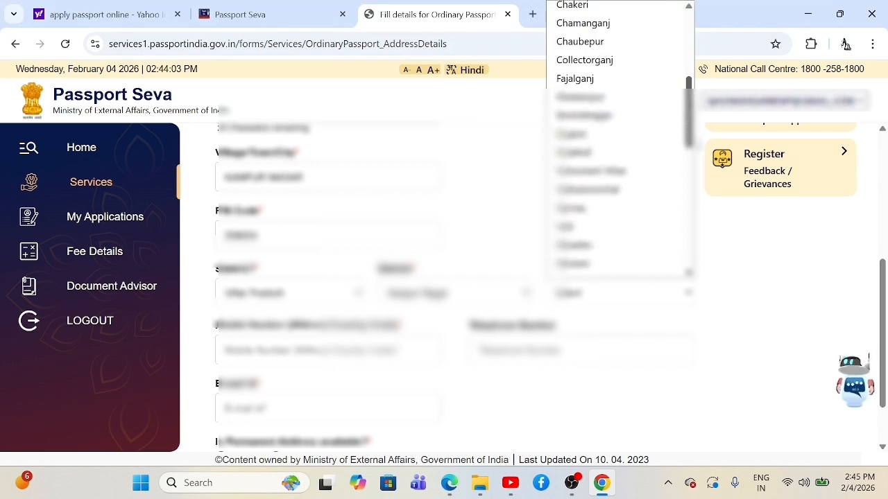
pyautogui.scroll(3, 624, 179)
pyautogui.press('r')
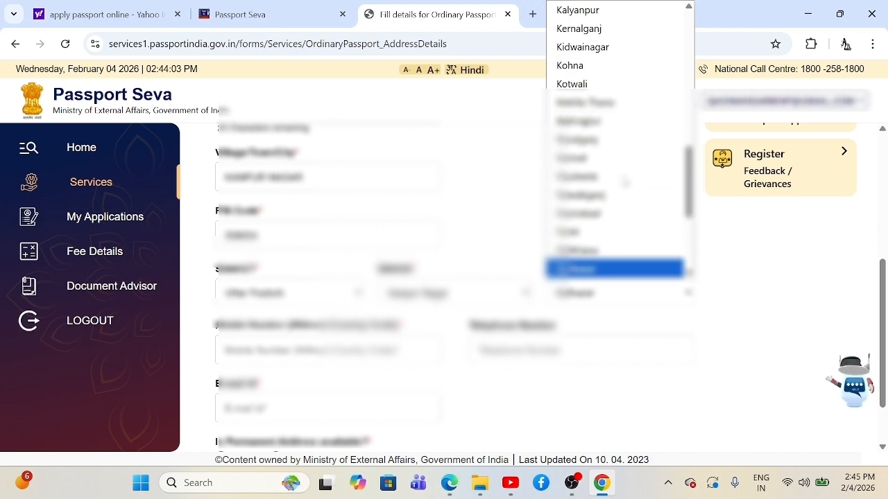
pyautogui.press('Return')
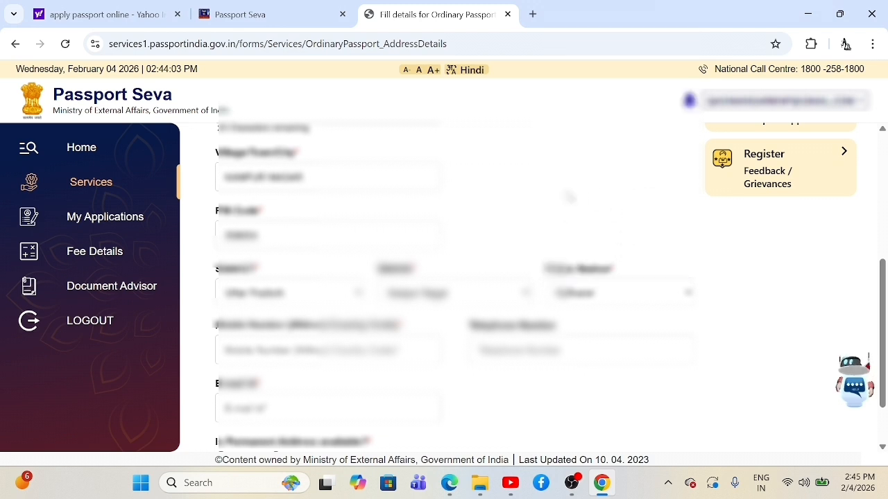
pyautogui.scroll(-1, 553, 262)
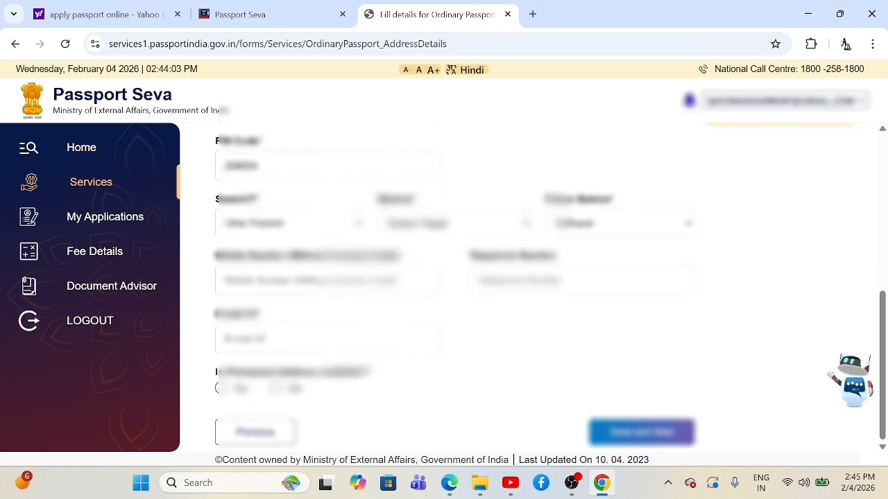
# Step: Enter the applicant's mobile number and e-mail ID on the address form
pyautogui.press('Tab')
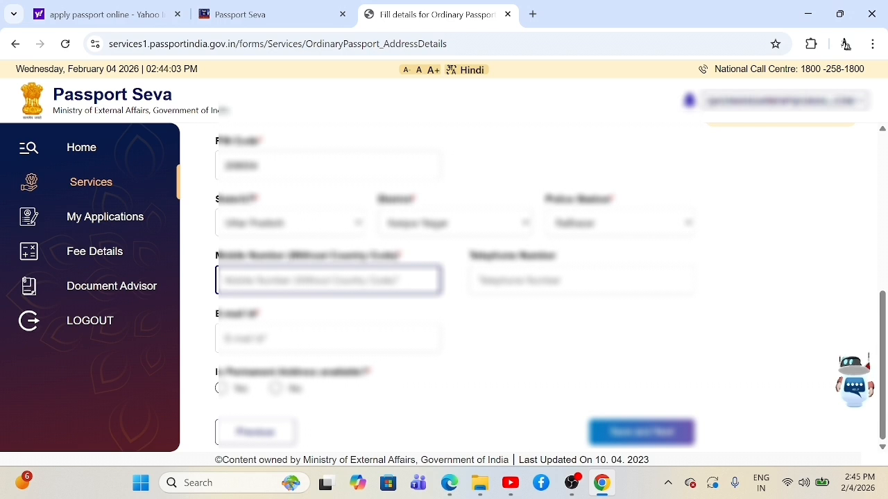
pyautogui.write('9336')
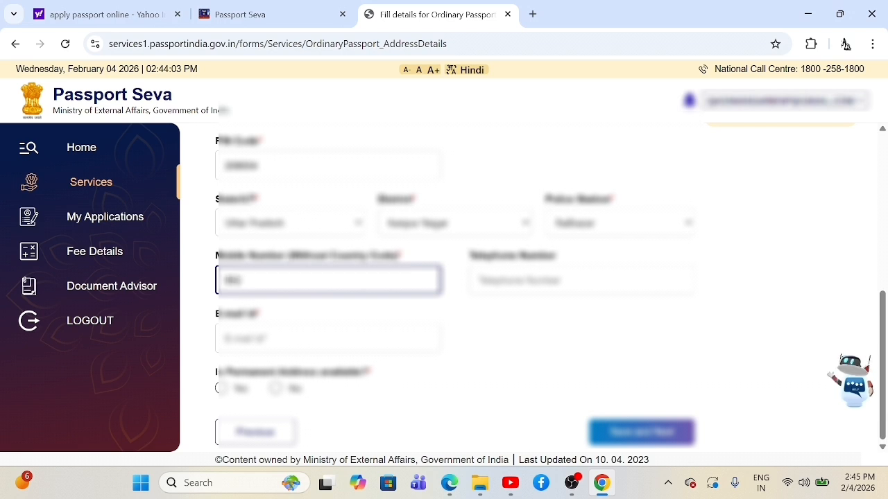
pyautogui.write('######')
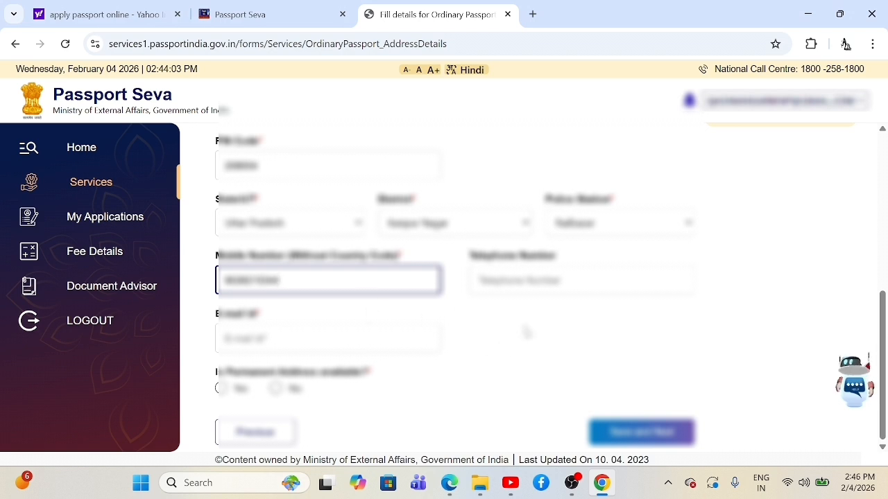
pyautogui.press('Tab')
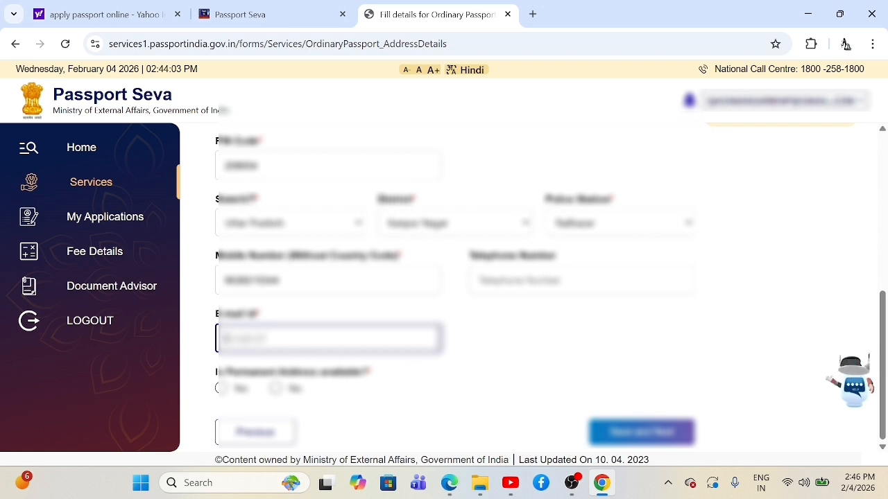
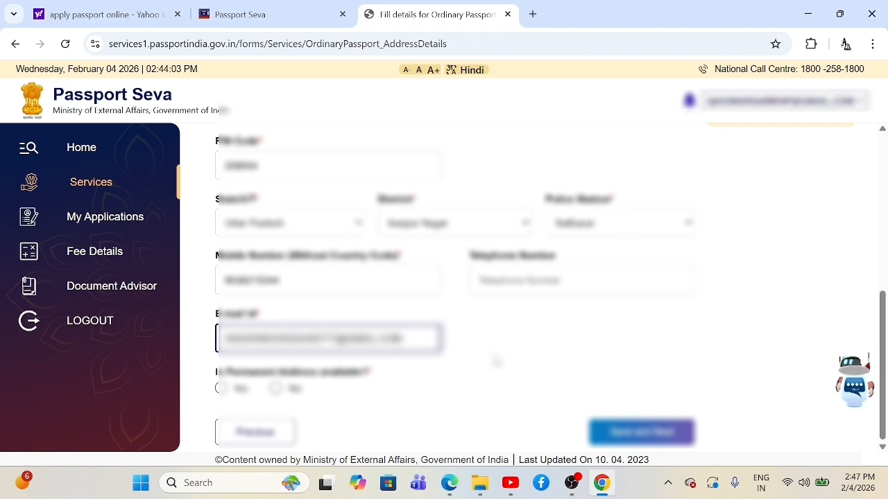
# Step: Mark a permanent address as available and save the address details
pyautogui.click(499, 379)
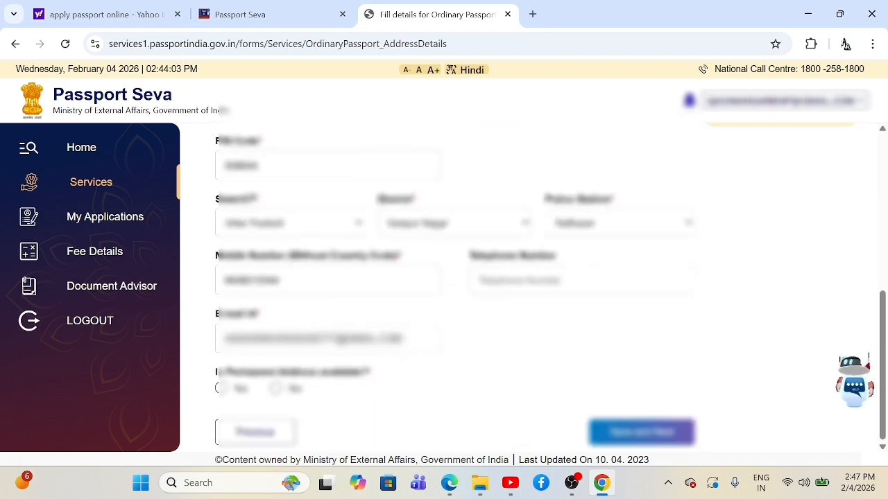
pyautogui.click(220, 389)
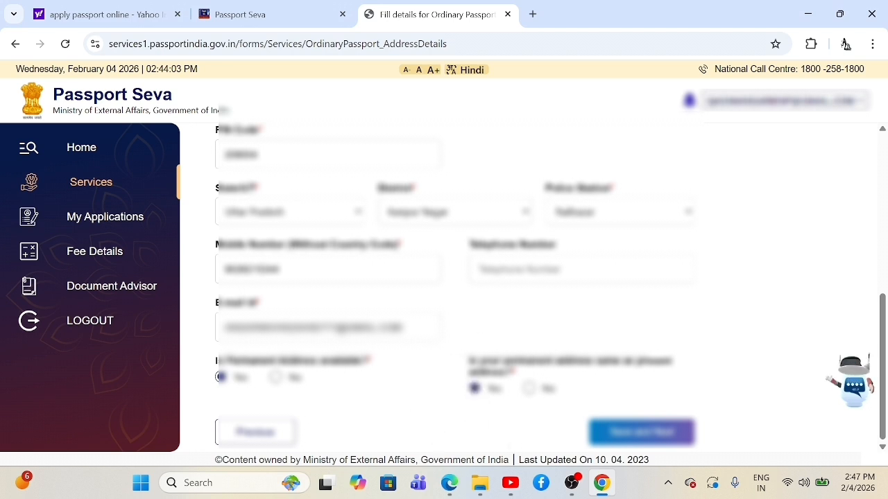
pyautogui.click(626, 438)
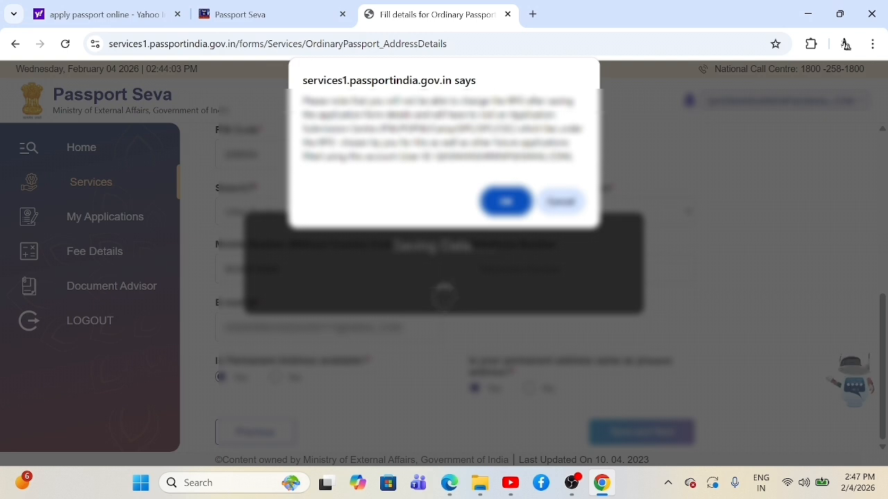
# Step: Dismiss the notice and the address-saving prompt, then enter the emergency contact's name and address
pyautogui.click(521, 208)
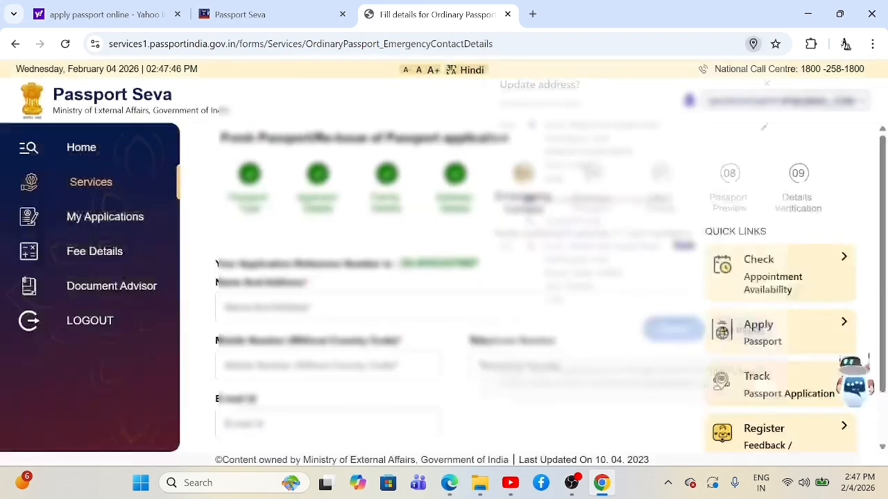
pyautogui.click(750, 337)
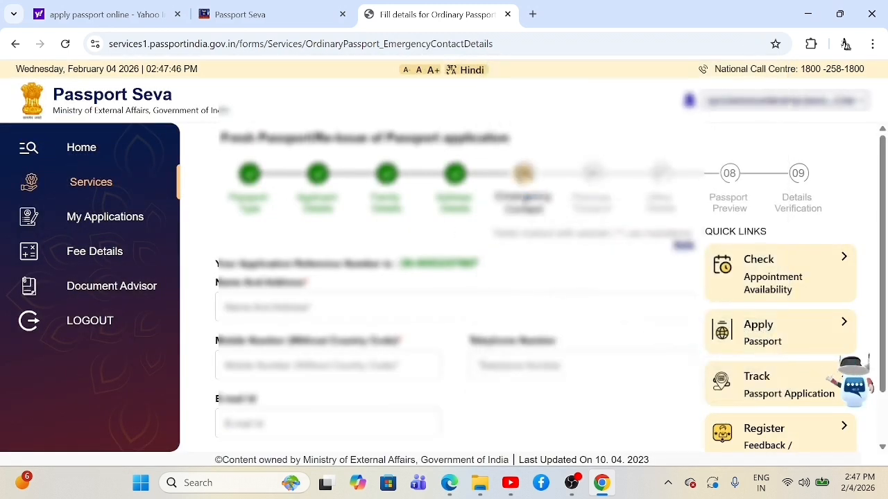
pyautogui.click(348, 299)
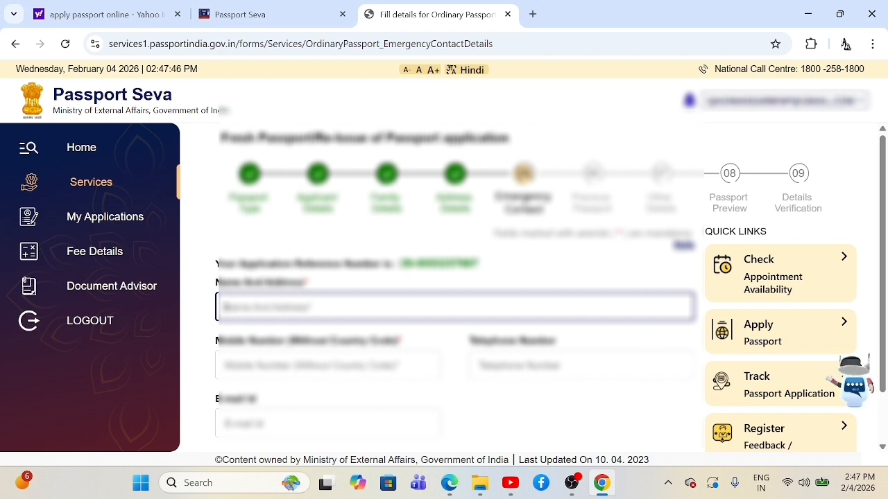
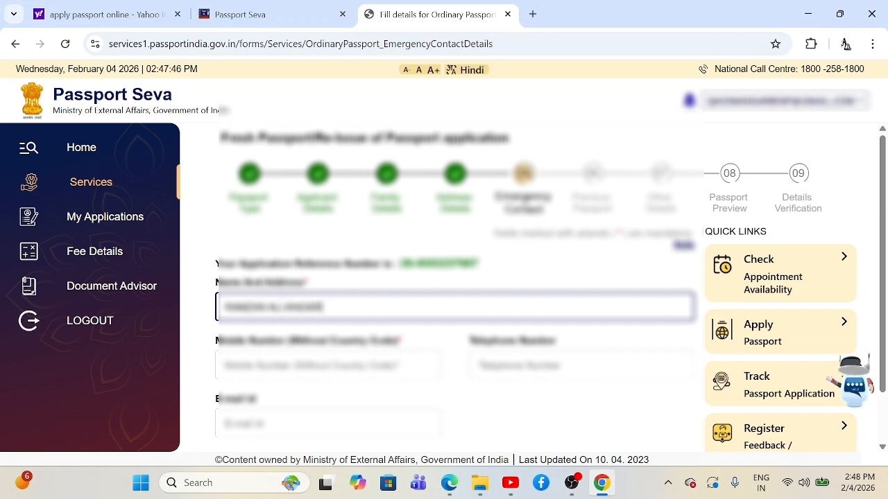
pyautogui.write(' AND')
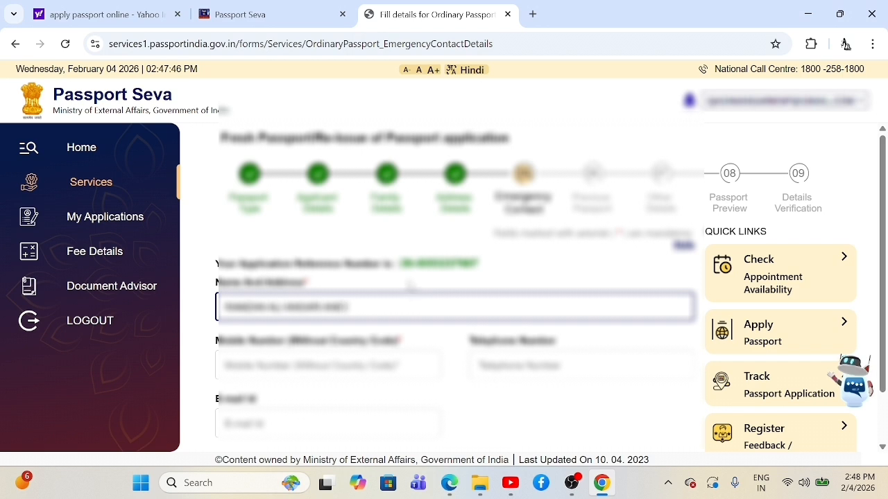
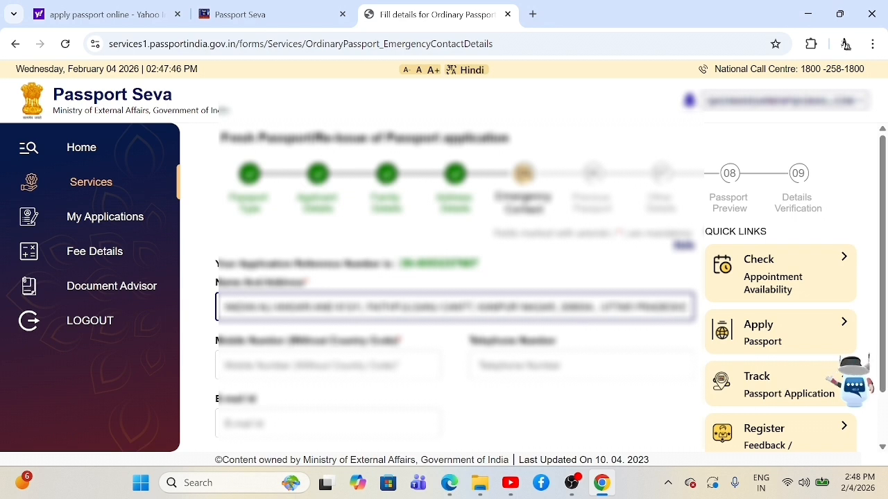
pyautogui.click(576, 270)
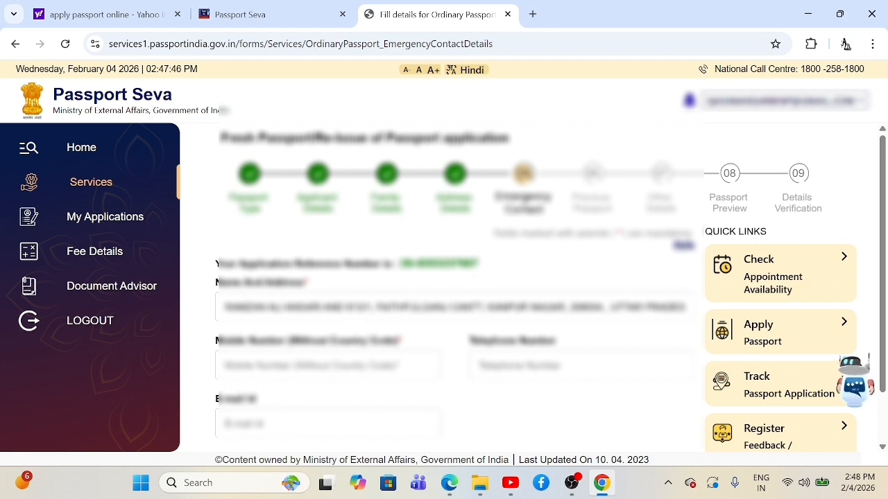
# Step: Enter the emergency contact's mobile number
pyautogui.click(328, 366)
pyautogui.scroll(-1, 457, 277)
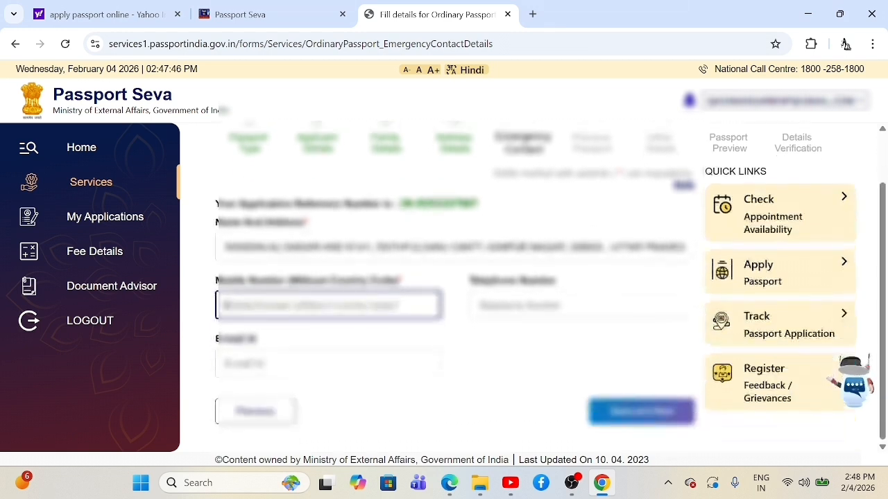
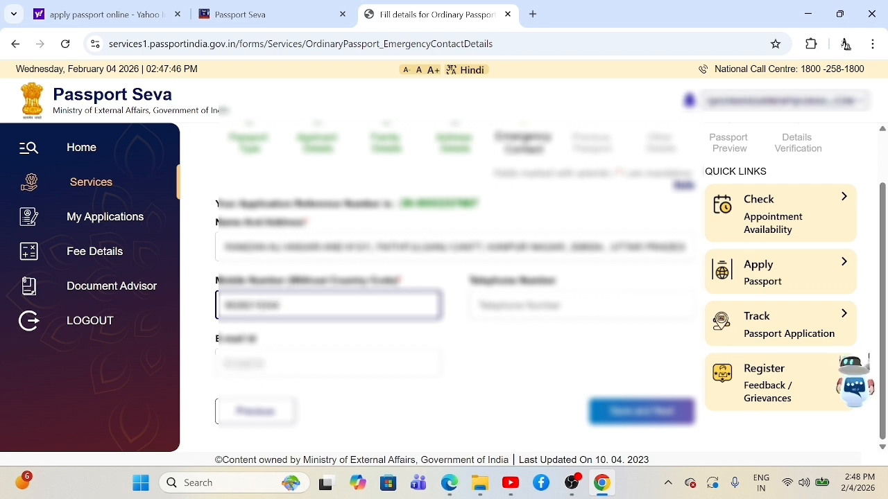
pyautogui.click(488, 379)
# Step: Enter the emergency contact's e-mail ID, correcting its domain to gmail.com
pyautogui.click(333, 364)
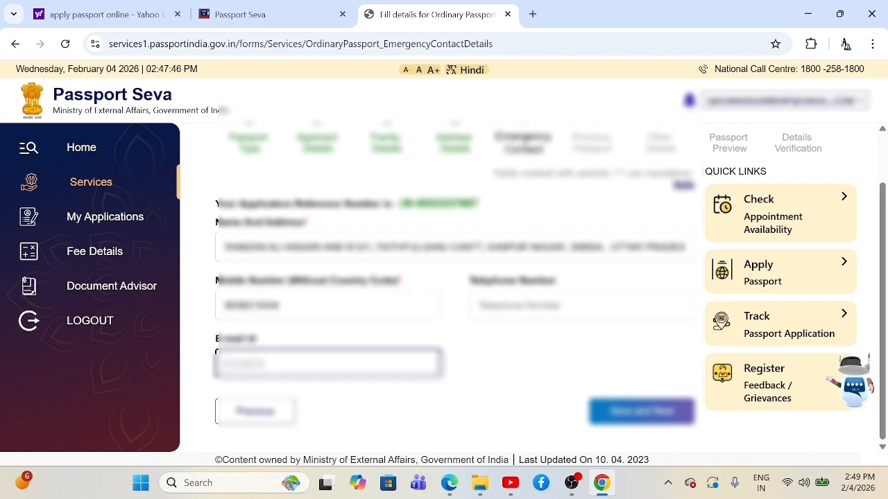
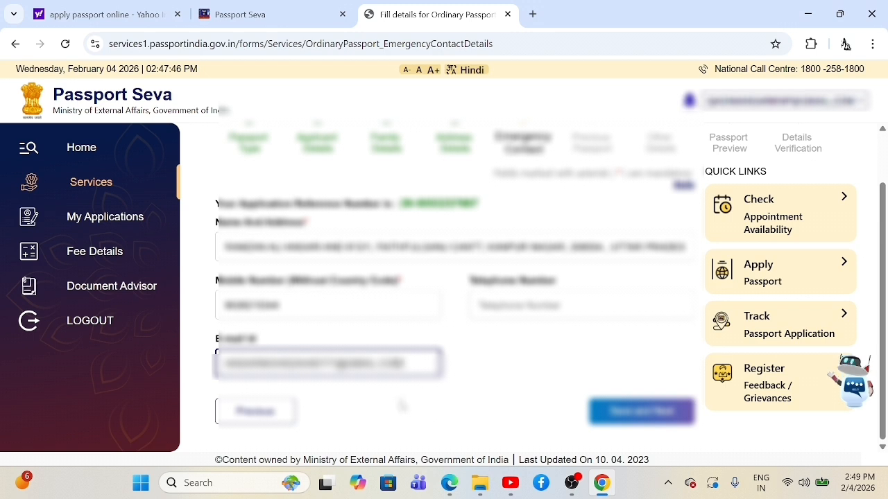
# Step: Save the emergency contact, answer No to identity certificate and applied-but-not-issued, choose Details Not Available, and save
pyautogui.click(617, 415)
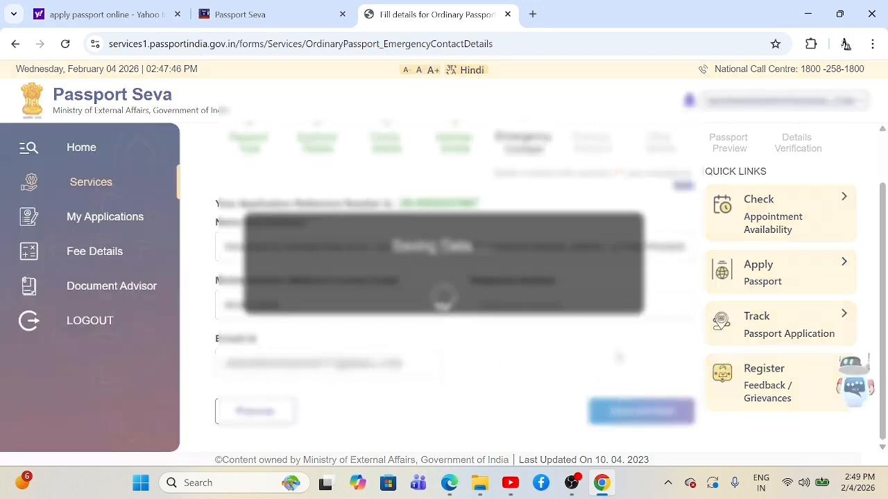
pyautogui.scroll(-1, 513, 285)
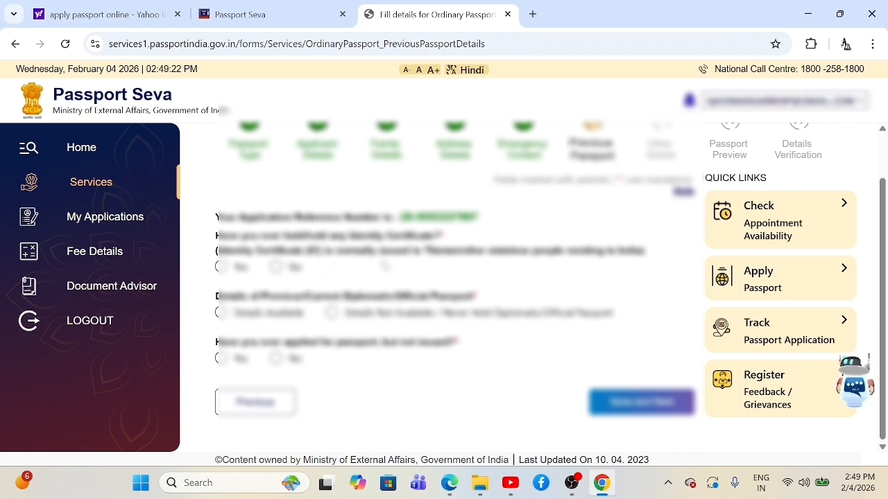
pyautogui.click(275, 267)
pyautogui.click(220, 313)
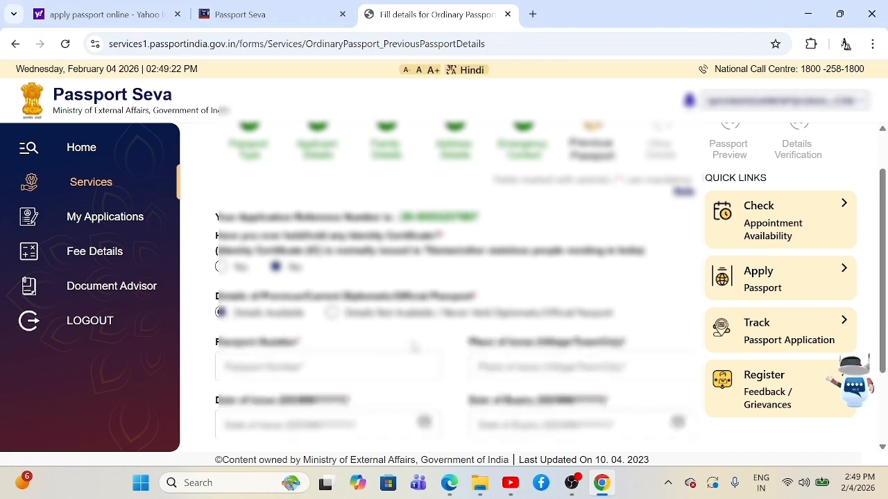
pyautogui.scroll(-2, 384, 352)
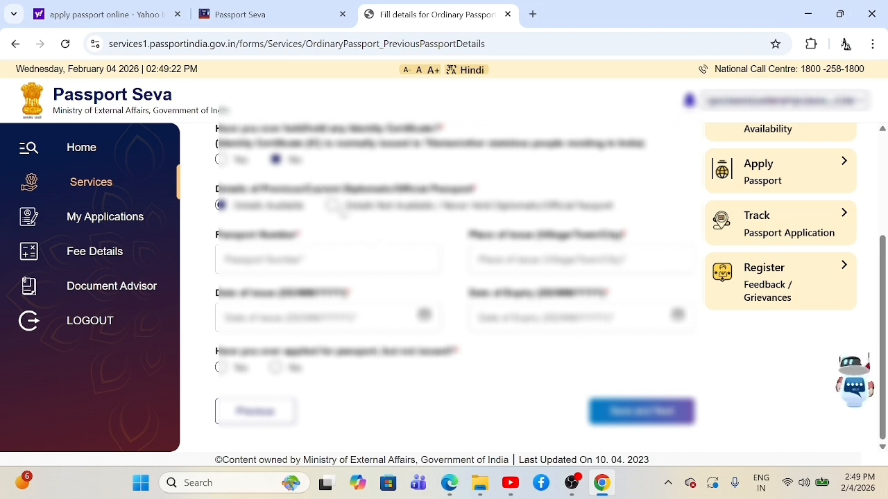
pyautogui.click(334, 206)
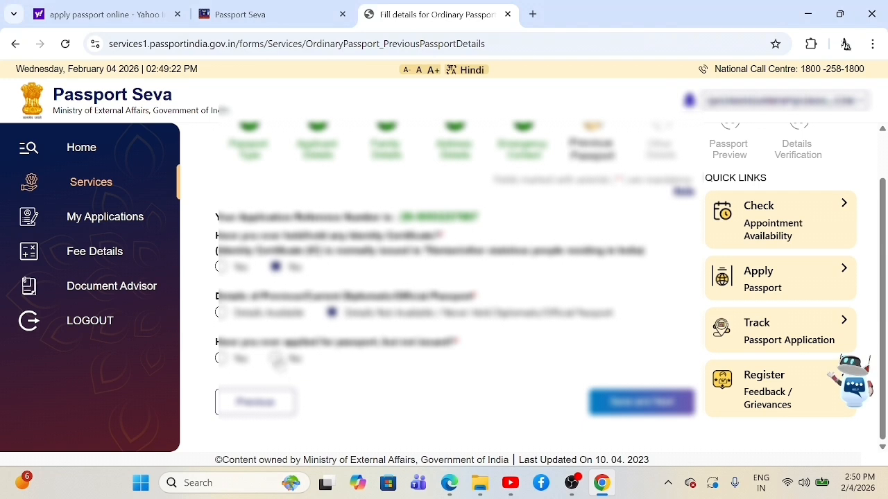
pyautogui.click(277, 358)
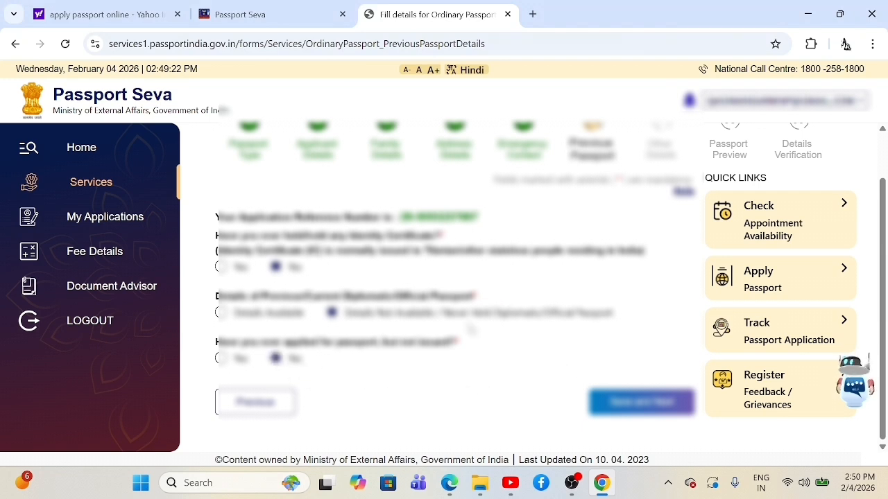
pyautogui.click(598, 409)
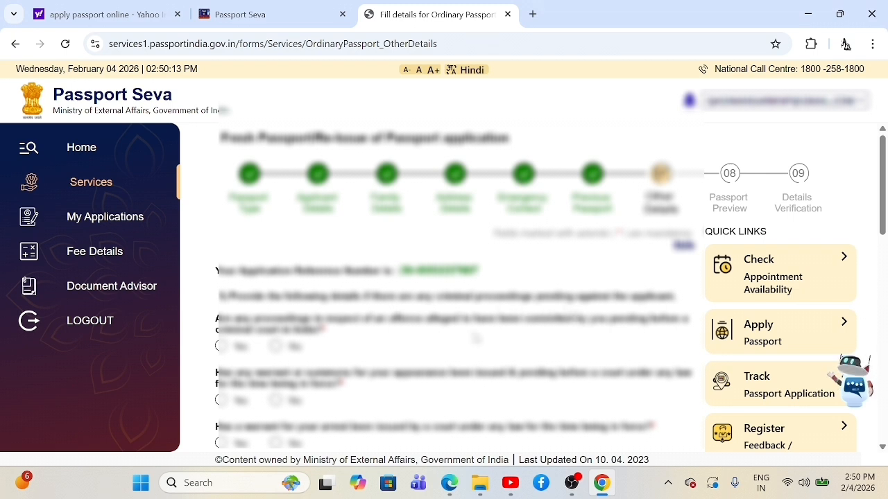
# Step: Answer No to criminal proceedings, warrant/summons, arrest warrant, departure prohibition and past conviction
pyautogui.scroll(-2, 392, 350)
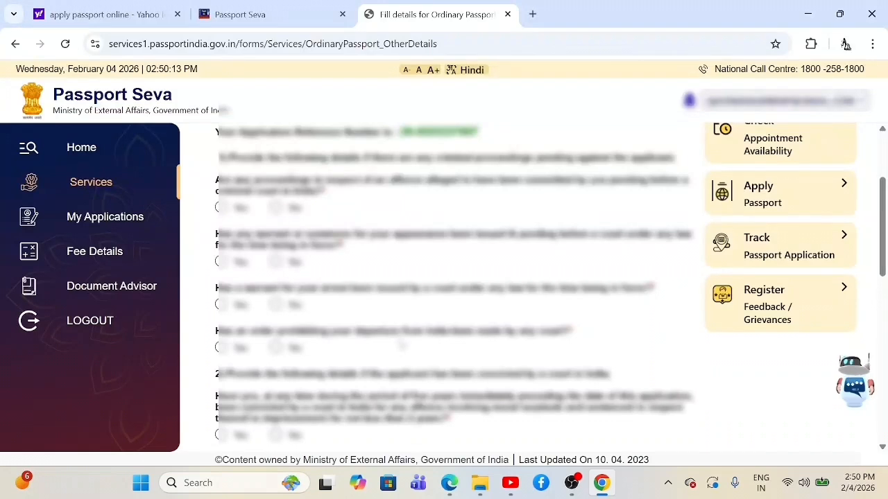
pyautogui.scroll(1, 397, 343)
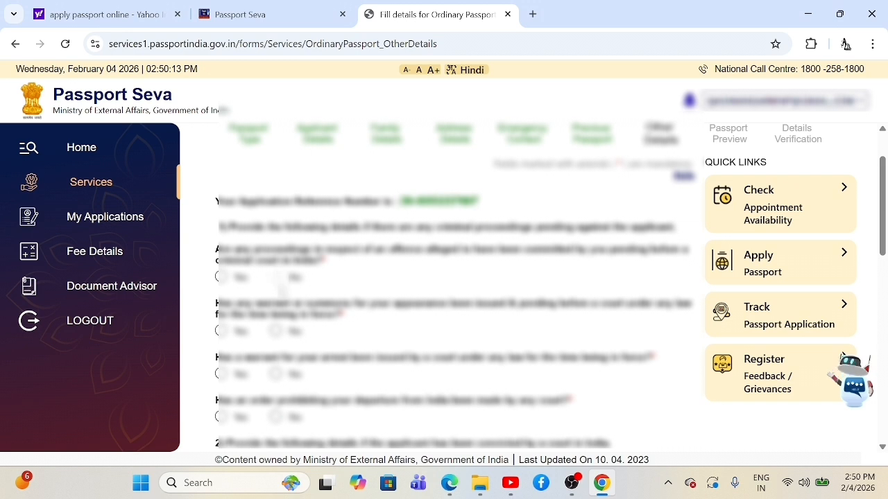
pyautogui.click(276, 277)
pyautogui.click(276, 331)
pyautogui.scroll(-1, 316, 324)
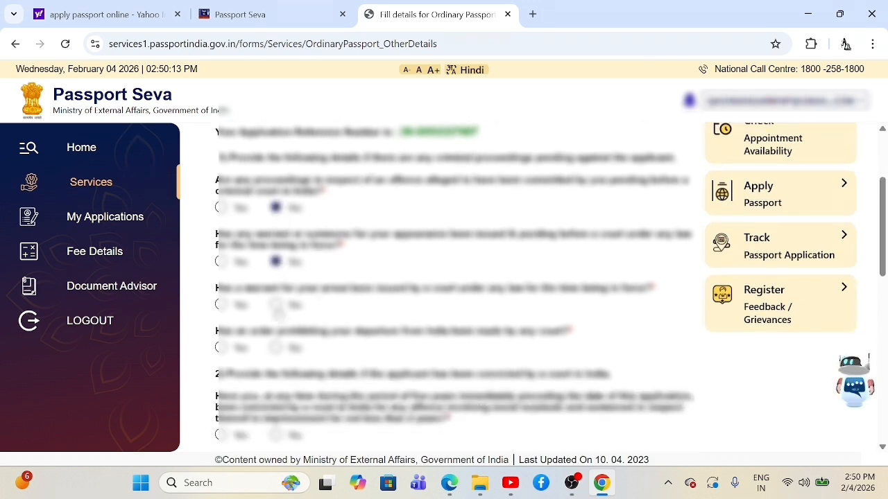
pyautogui.click(276, 304)
pyautogui.click(275, 348)
pyautogui.scroll(-2, 352, 345)
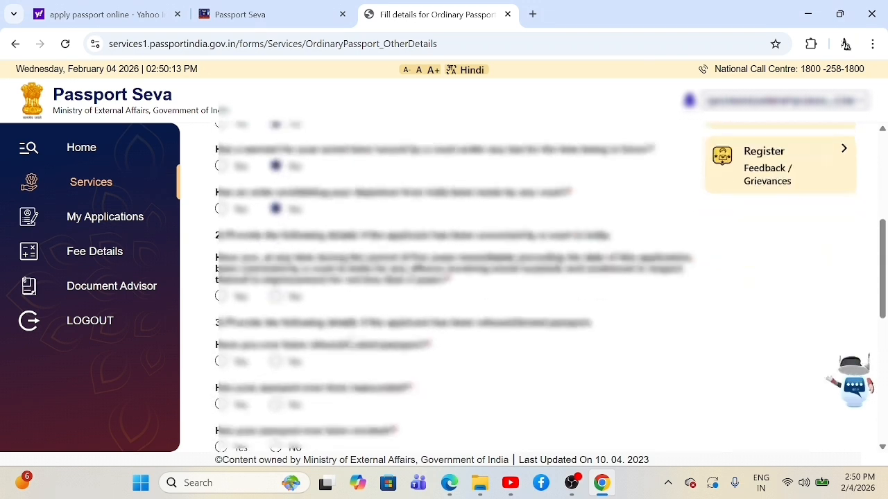
pyautogui.click(276, 297)
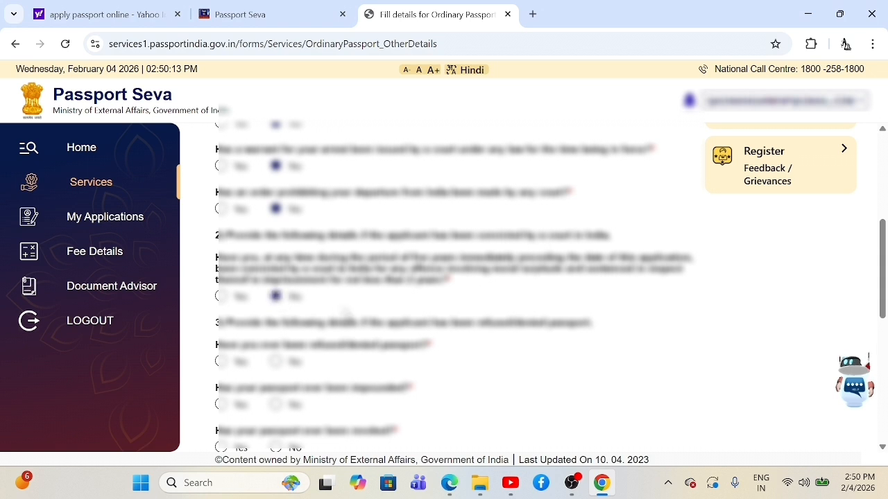
pyautogui.scroll(-1, 333, 304)
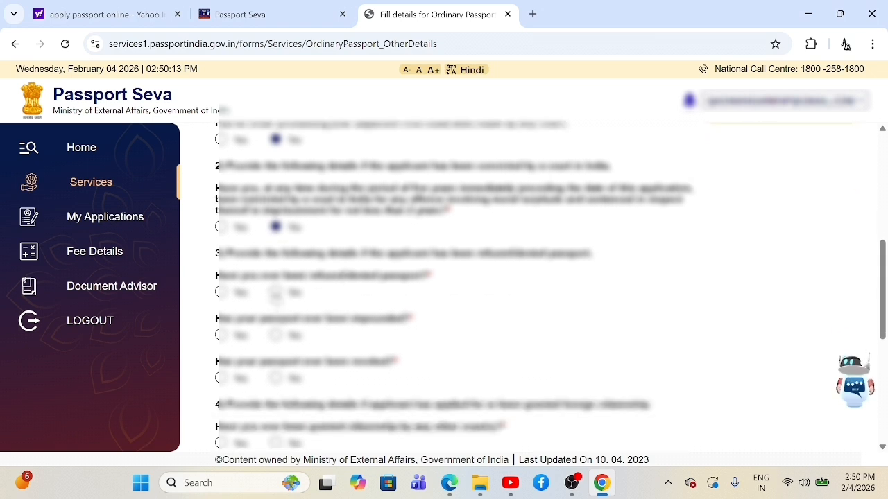
# Step: Answer No to refused, impounded and revoked passport, foreign citizenship and foreign passport questions
pyautogui.click(275, 292)
pyautogui.click(275, 335)
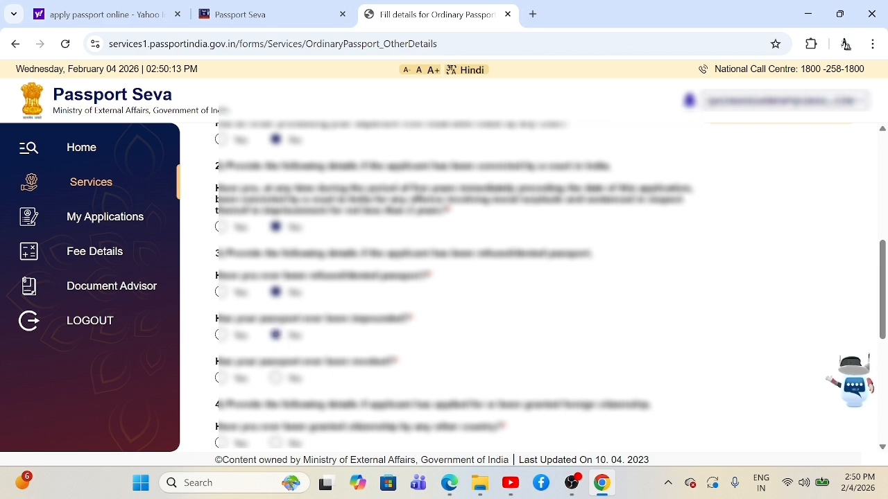
pyautogui.click(275, 378)
pyautogui.scroll(-2, 278, 380)
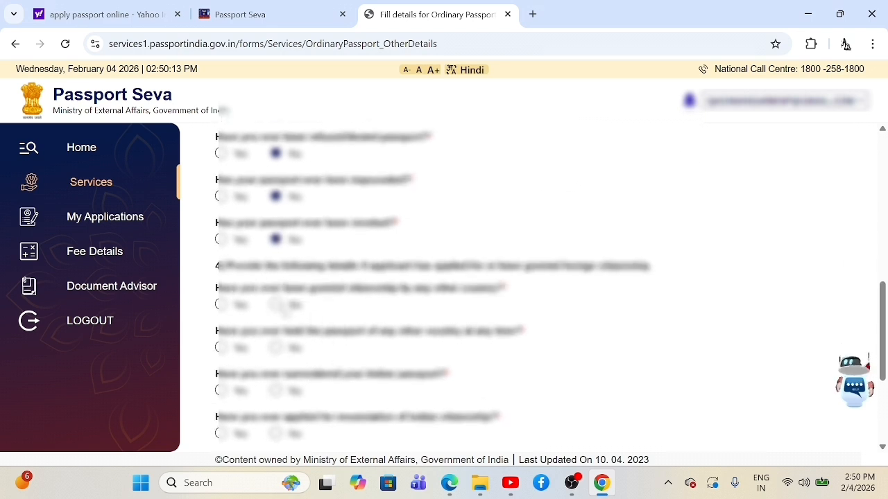
pyautogui.click(276, 305)
pyautogui.click(276, 348)
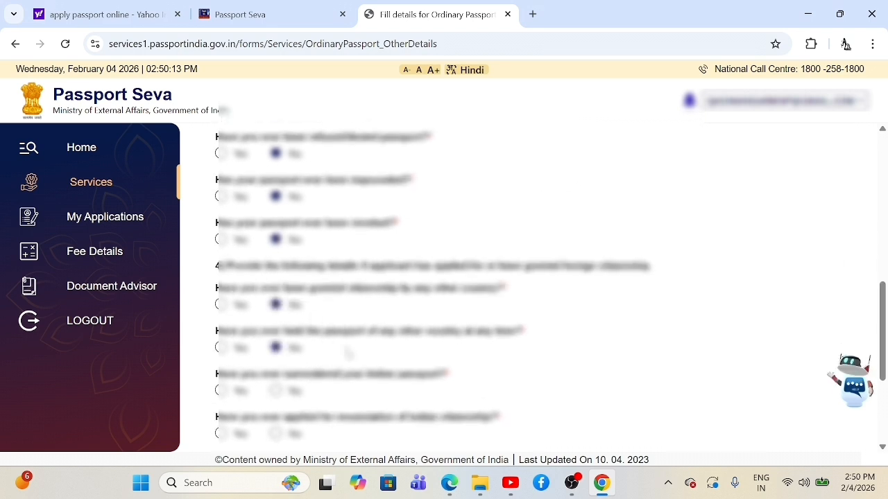
# Step: Answer No to surrender, renunciation, Emergency Certificate, deportation and repatriation questions, then save
pyautogui.scroll(-1, 354, 350)
pyautogui.scroll(-1, 354, 351)
pyautogui.click(276, 252)
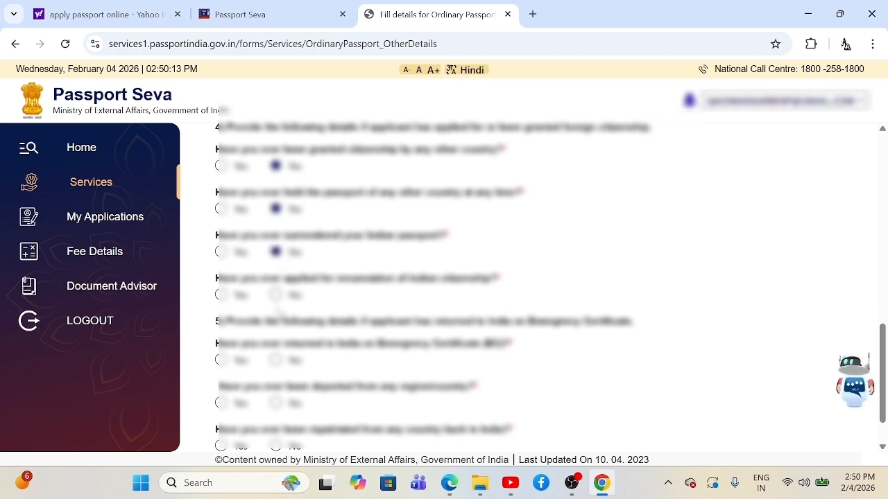
pyautogui.click(276, 296)
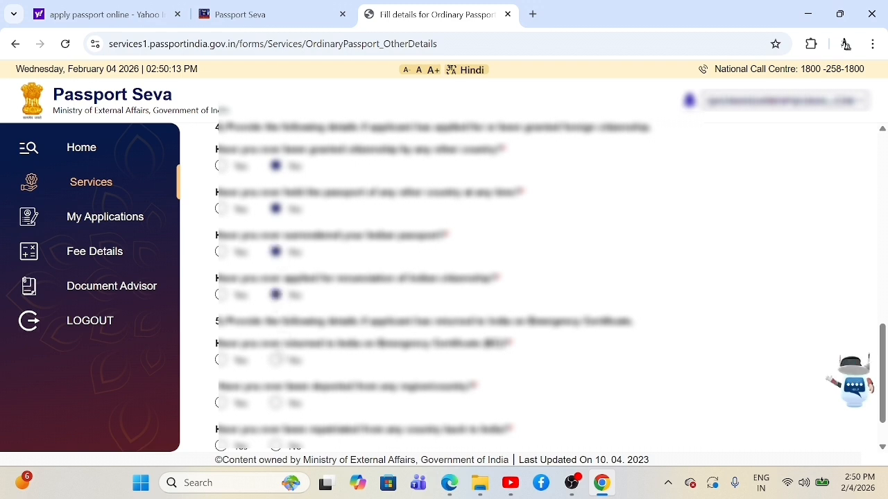
pyautogui.click(276, 360)
pyautogui.scroll(-1, 278, 361)
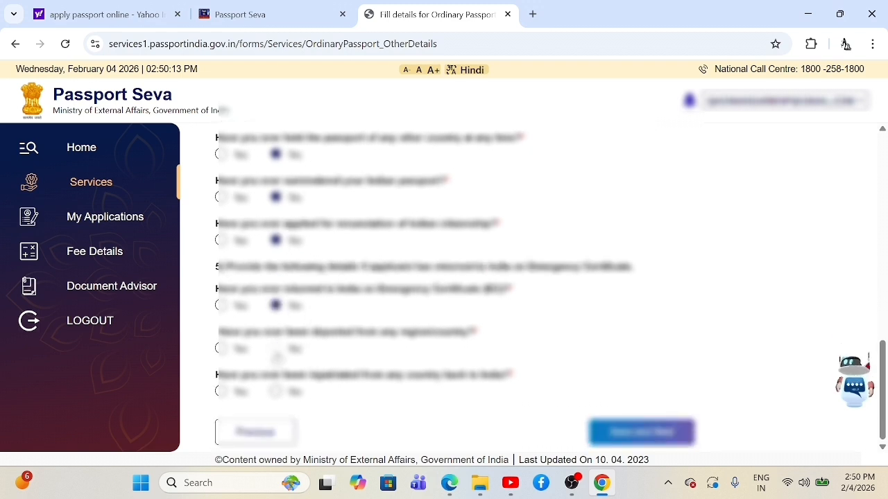
pyautogui.click(276, 348)
pyautogui.click(276, 392)
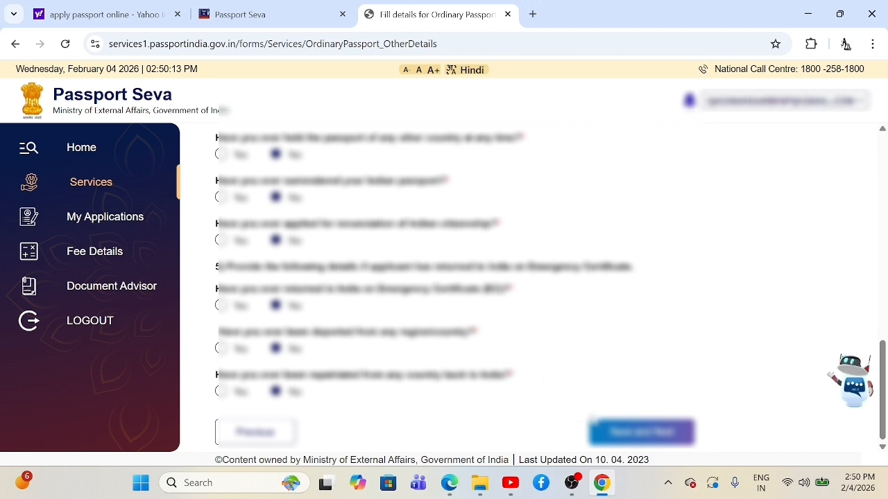
pyautogui.click(614, 433)
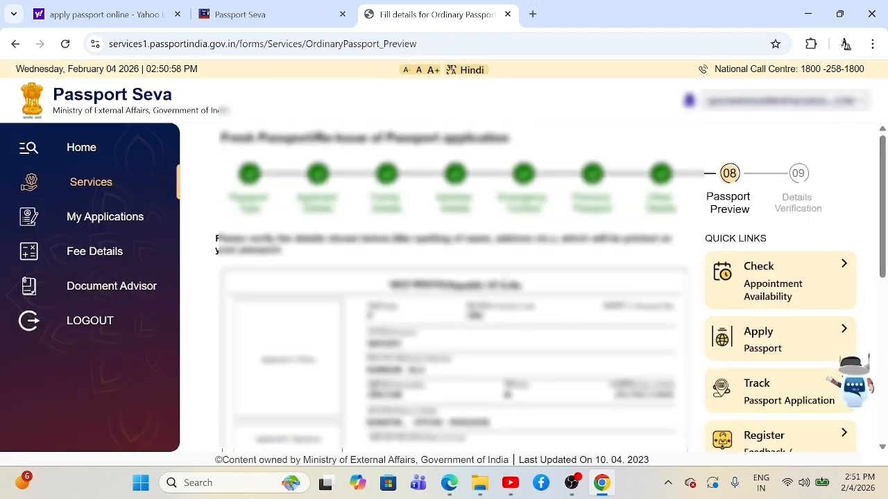
# Step: Review the Passport Preview, tick the agreement checkbox, and save to proceed
pyautogui.scroll(-3, 505, 283)
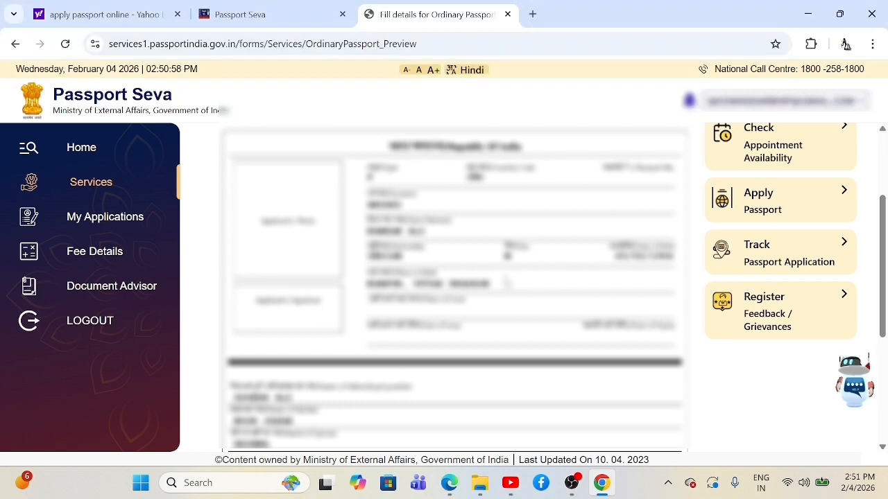
pyautogui.scroll(-3, 506, 283)
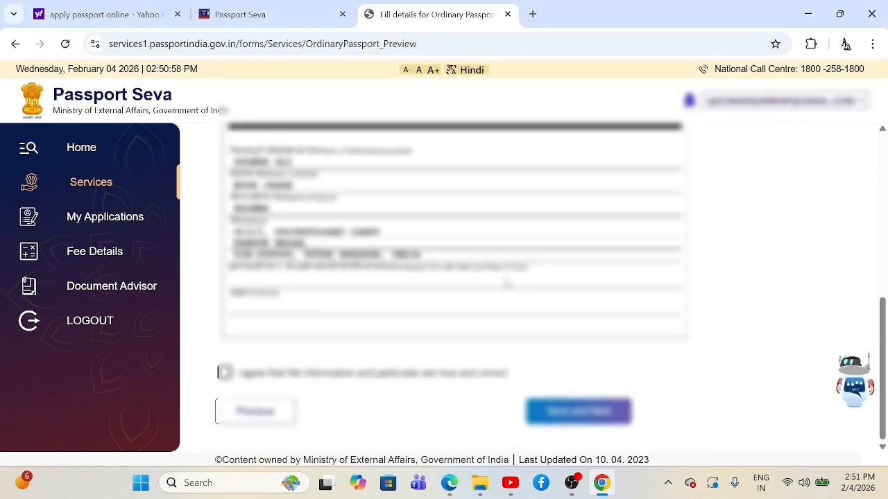
pyautogui.scroll(6, 506, 283)
pyautogui.scroll(-2, 506, 283)
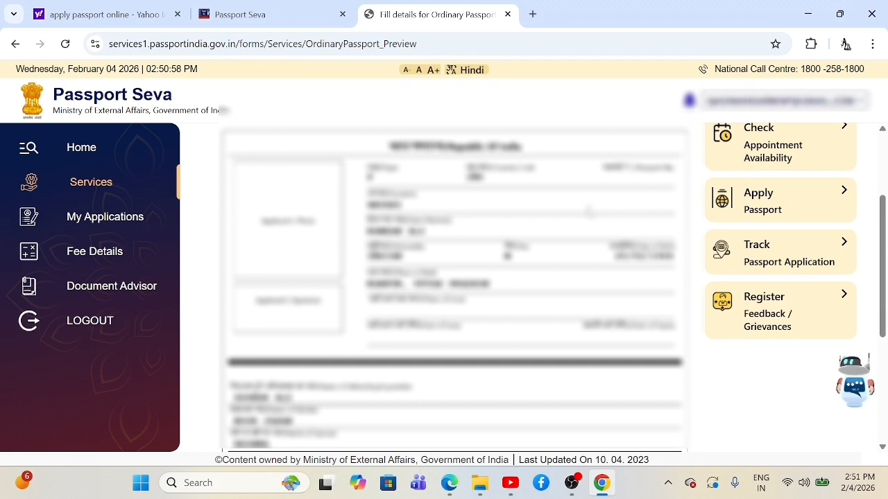
pyautogui.scroll(-2, 589, 211)
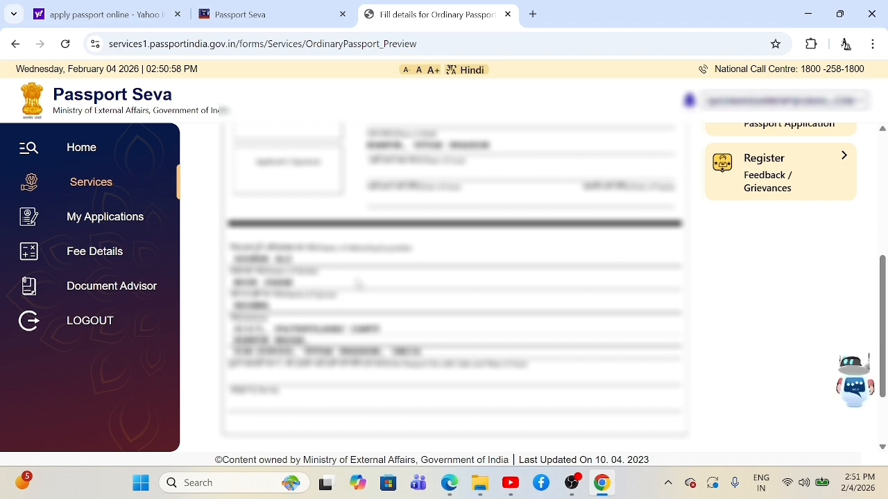
pyautogui.scroll(-2, 378, 351)
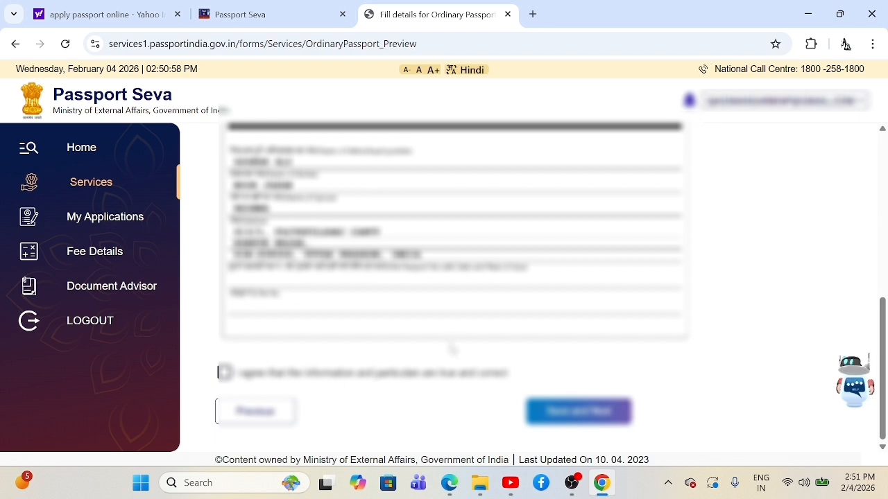
pyautogui.scroll(3, 441, 312)
pyautogui.scroll(-3, 444, 314)
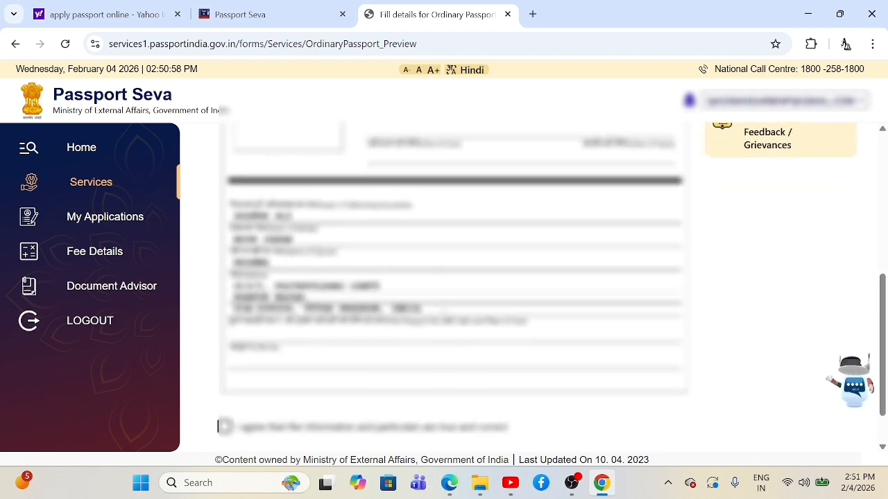
pyautogui.scroll(3, 444, 315)
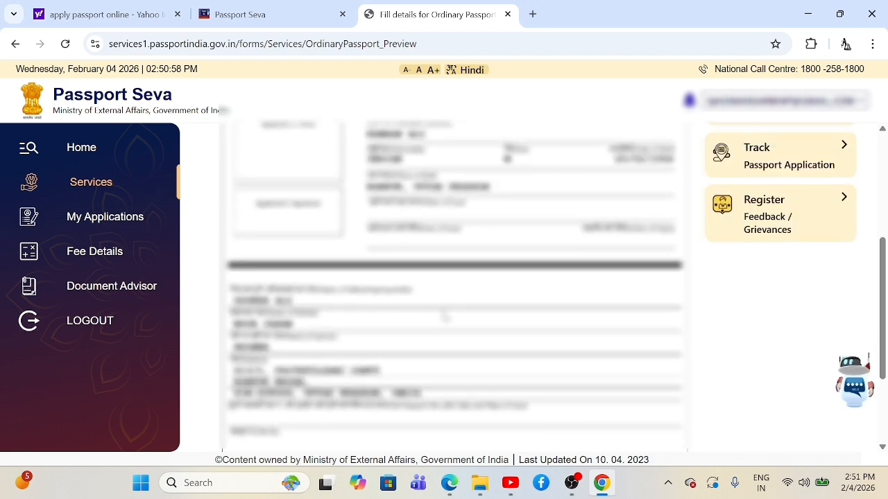
pyautogui.scroll(-3, 444, 315)
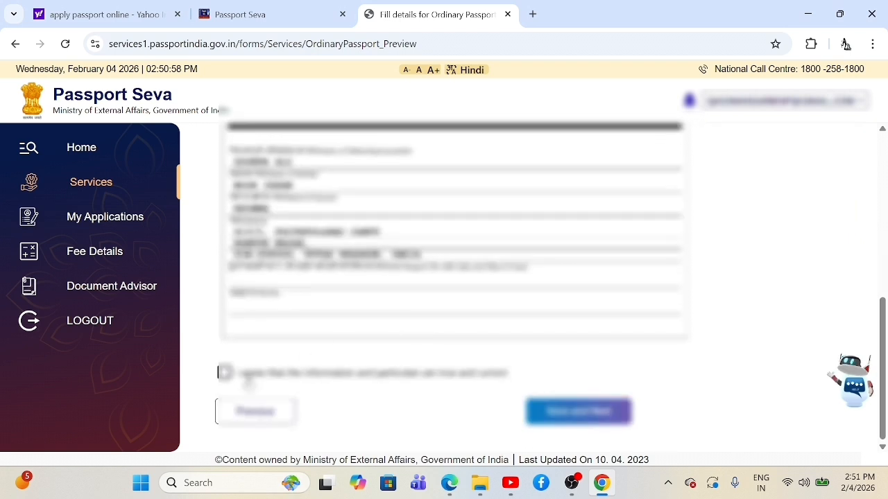
pyautogui.click(224, 372)
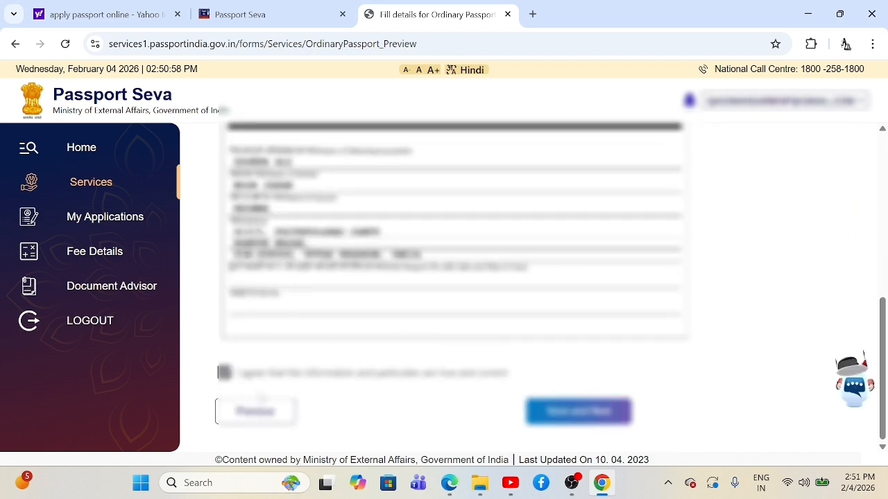
pyautogui.click(569, 415)
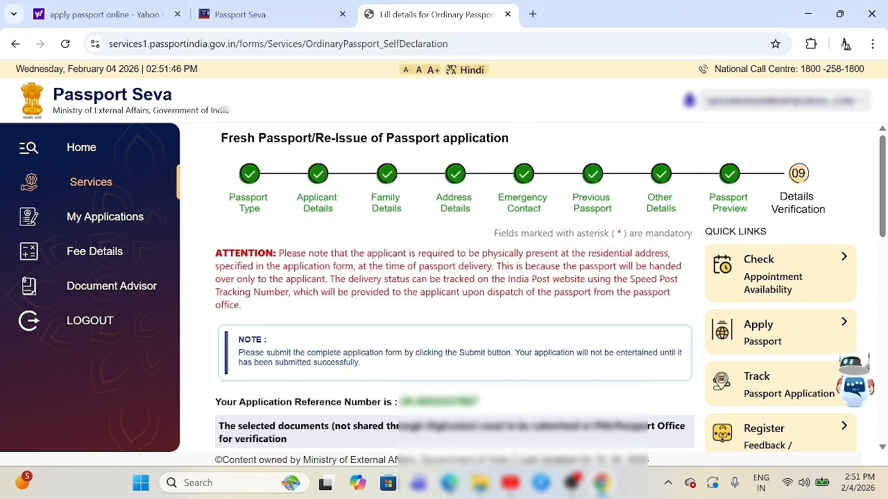
# Step: Choose Permanent Account Number Card as the proof of birth
pyautogui.scroll(-3, 475, 372)
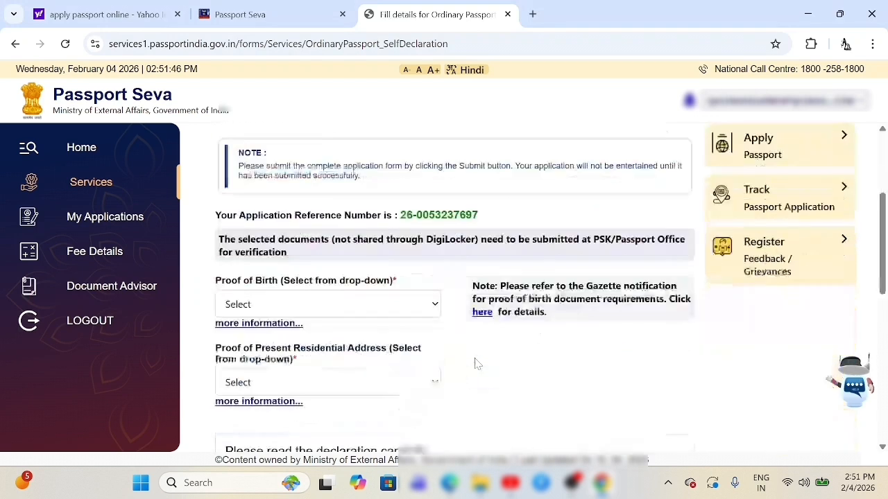
pyautogui.scroll(2, 475, 372)
pyautogui.scroll(-1, 325, 361)
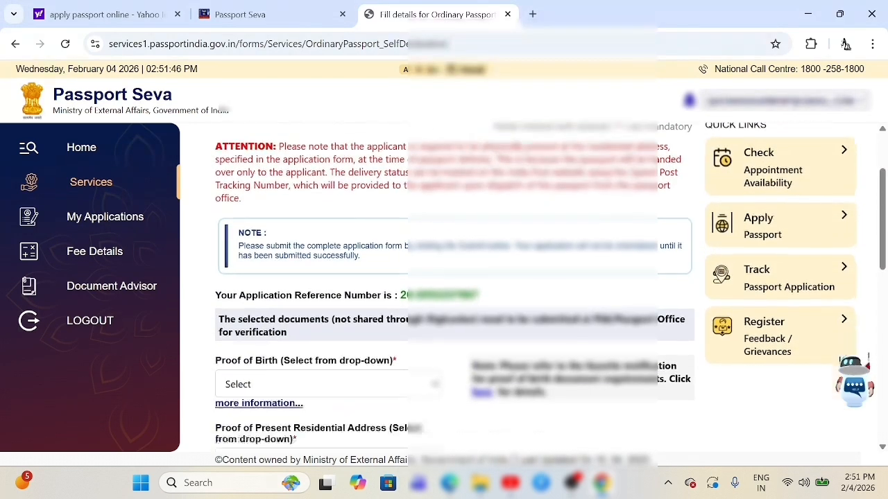
pyautogui.scroll(1, 386, 310)
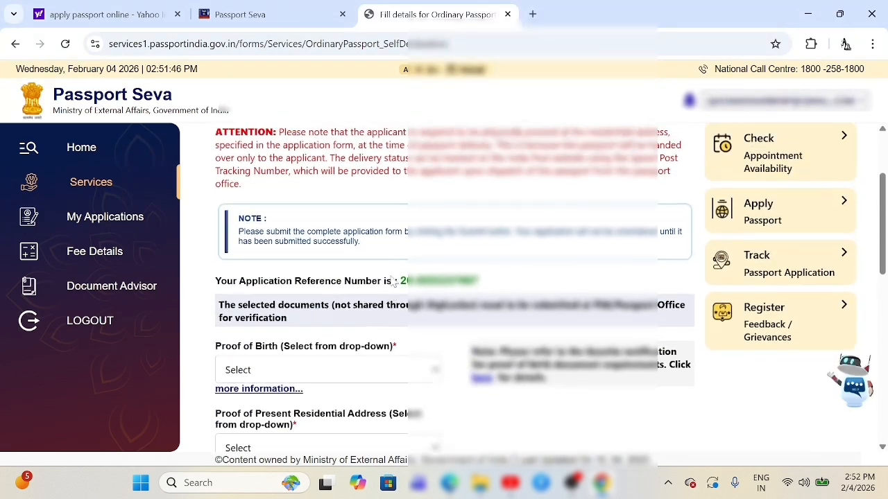
pyautogui.scroll(-2, 461, 276)
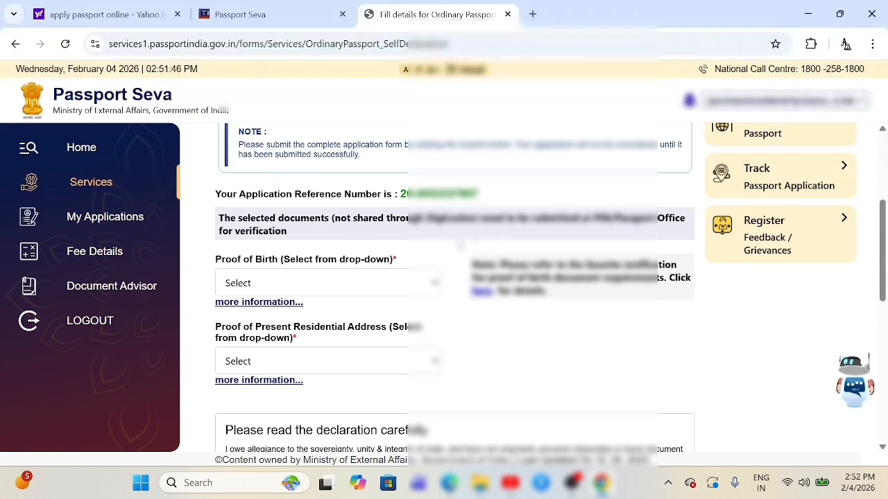
pyautogui.click(360, 283)
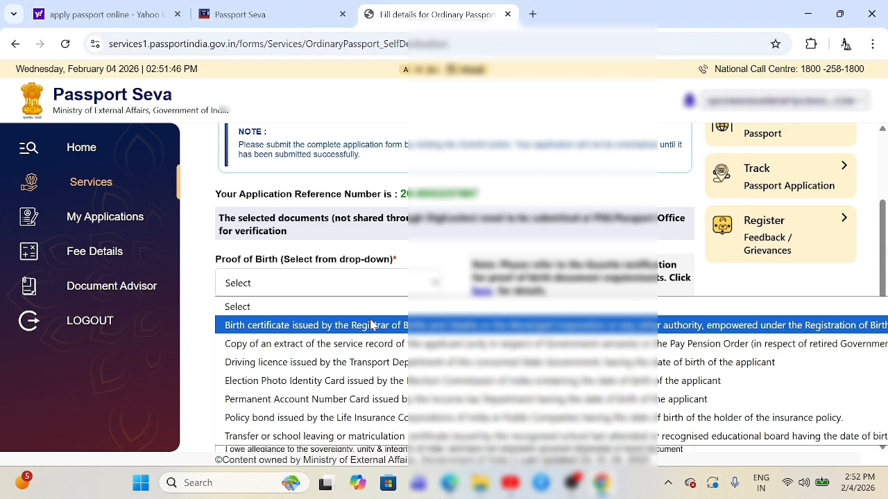
pyautogui.click(482, 306)
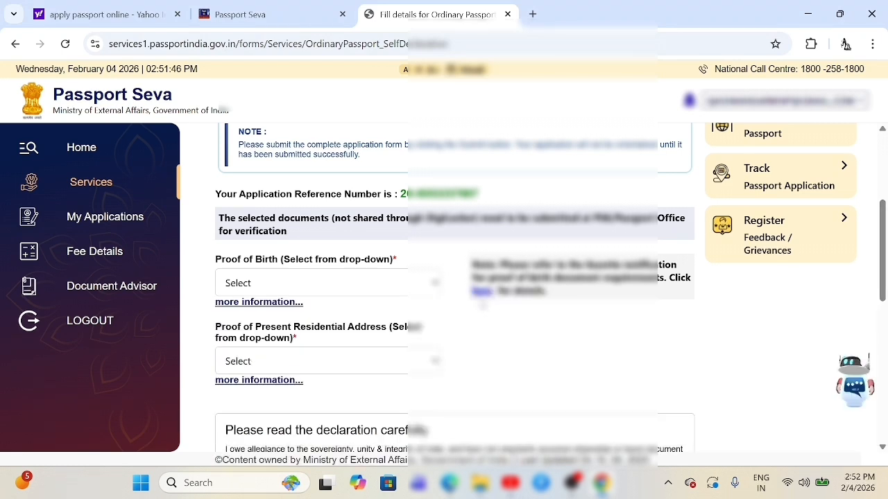
pyautogui.scroll(-3, 481, 306)
pyautogui.scroll(1, 450, 195)
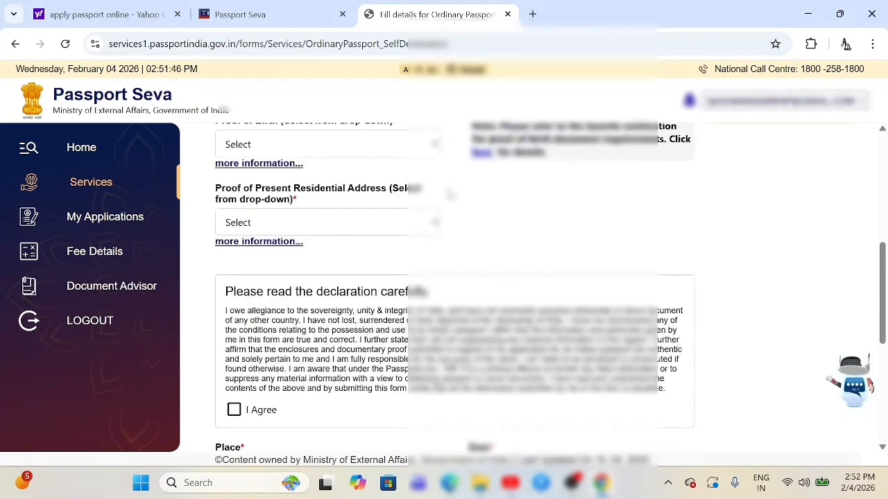
pyautogui.click(414, 145)
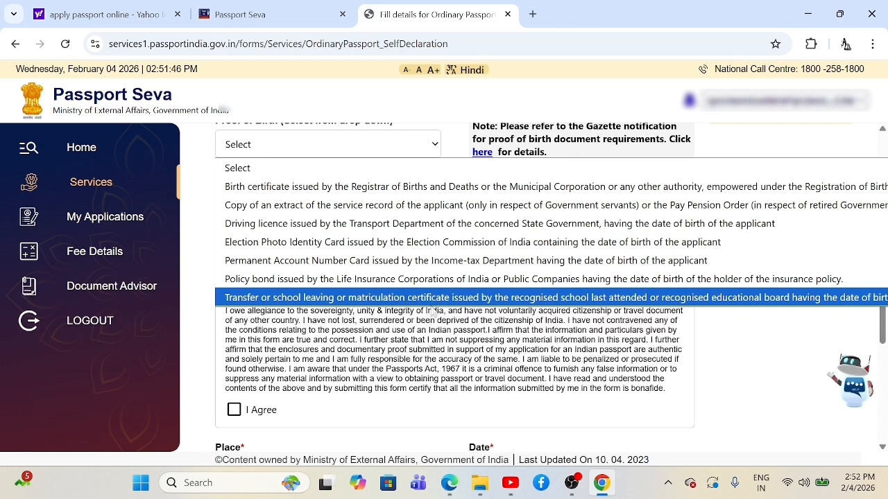
pyautogui.click(490, 262)
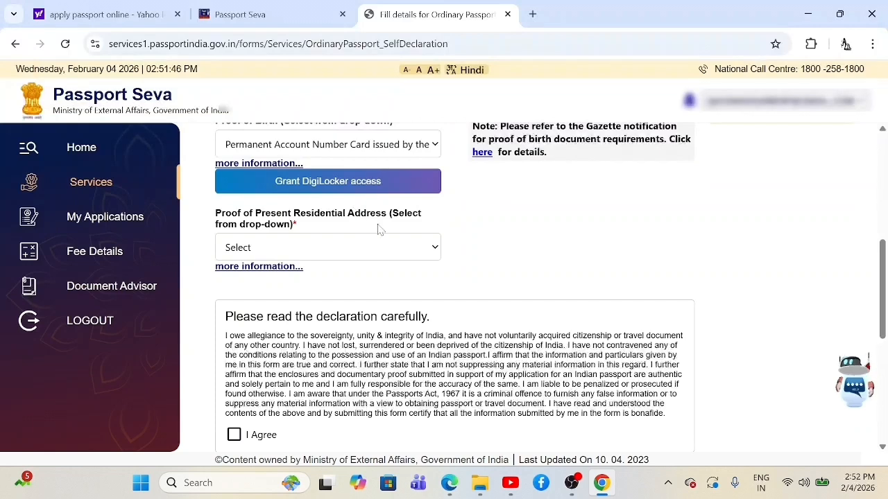
# Step: Choose Aadhaar Card (Address Proof) as the proof of present residential address
pyautogui.scroll(-1, 374, 228)
pyautogui.scroll(2, 373, 231)
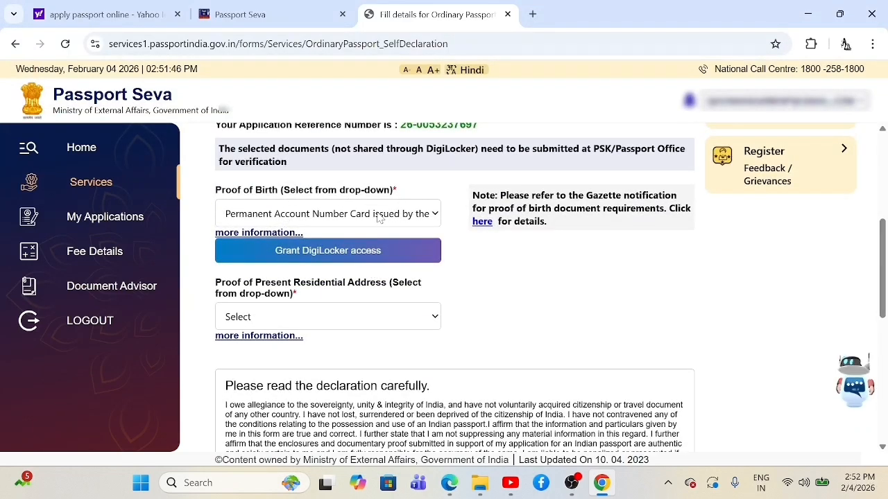
pyautogui.click(392, 317)
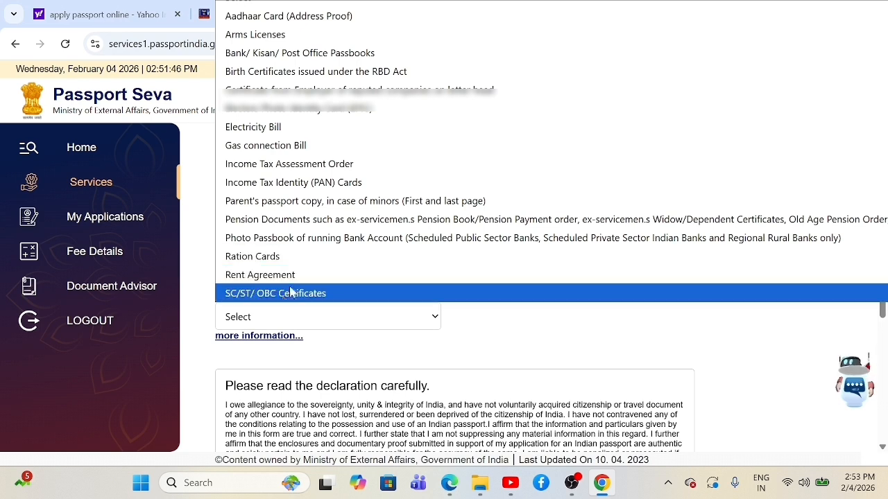
pyautogui.click(244, 20)
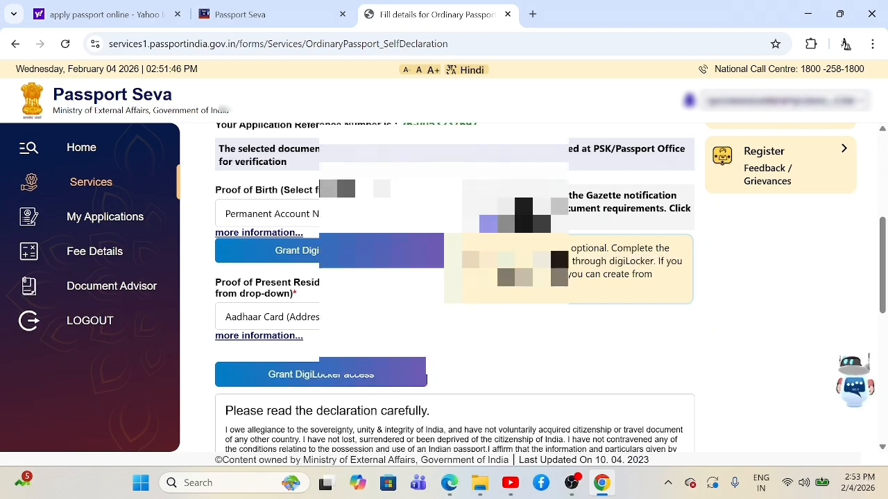
pyautogui.scroll(-4, 580, 244)
pyautogui.scroll(6, 580, 244)
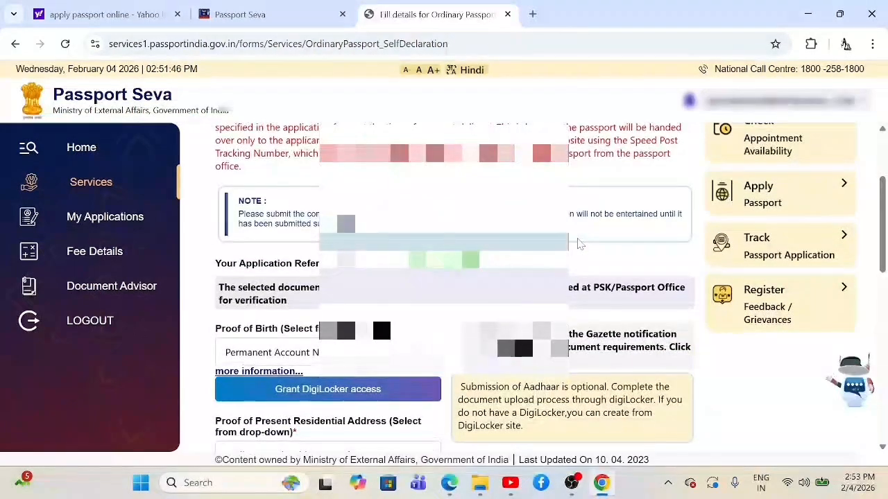
pyautogui.scroll(-1, 580, 243)
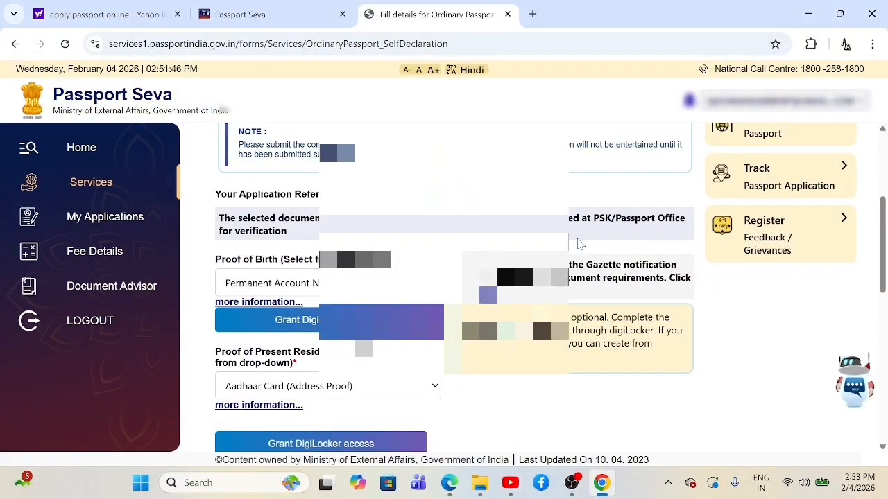
pyautogui.scroll(-4, 580, 243)
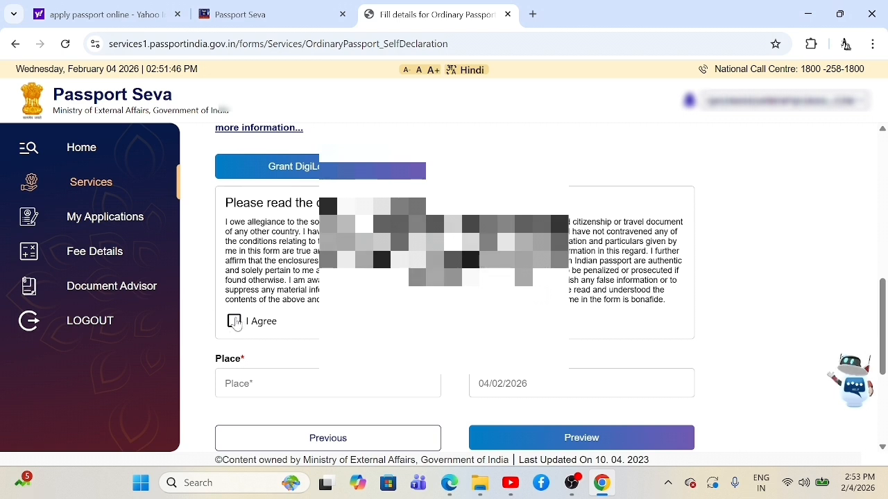
# Step: Tick I Agree on the self declaration and enter the place of declaration
pyautogui.click(233, 321)
pyautogui.scroll(-1, 444, 277)
pyautogui.click(298, 315)
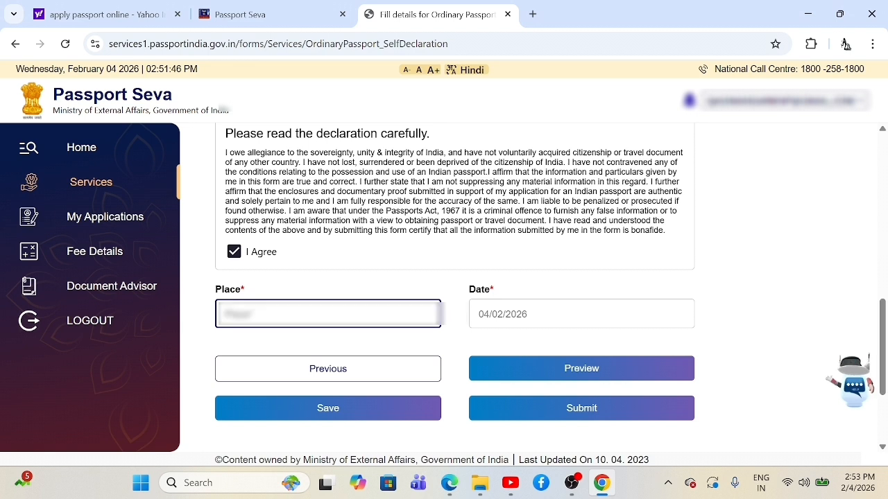
pyautogui.write('RAIPUR')
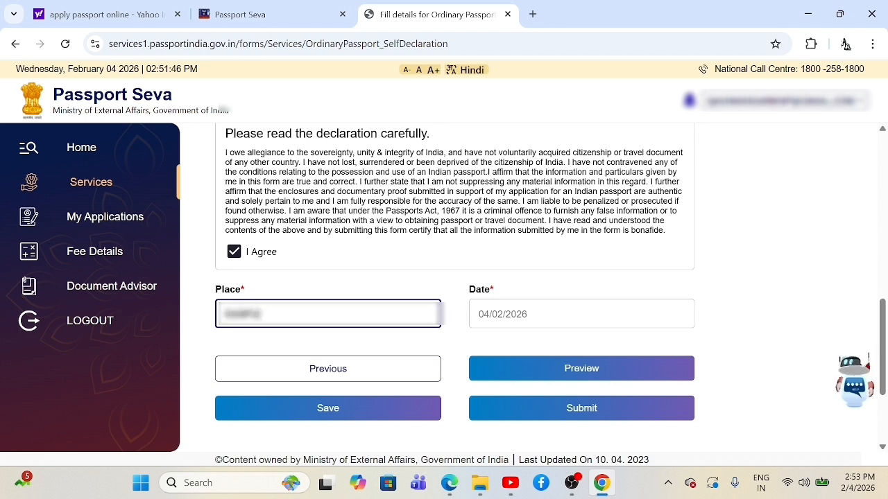
pyautogui.write(' NAGA')
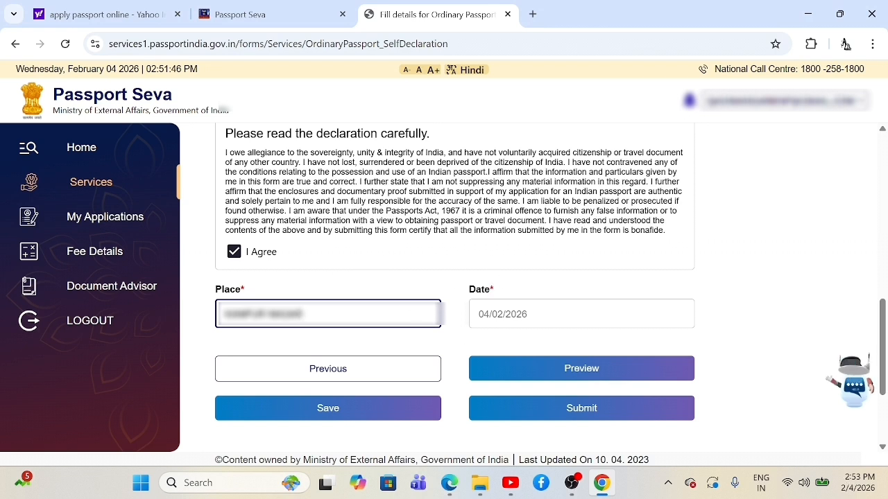
pyautogui.click(451, 350)
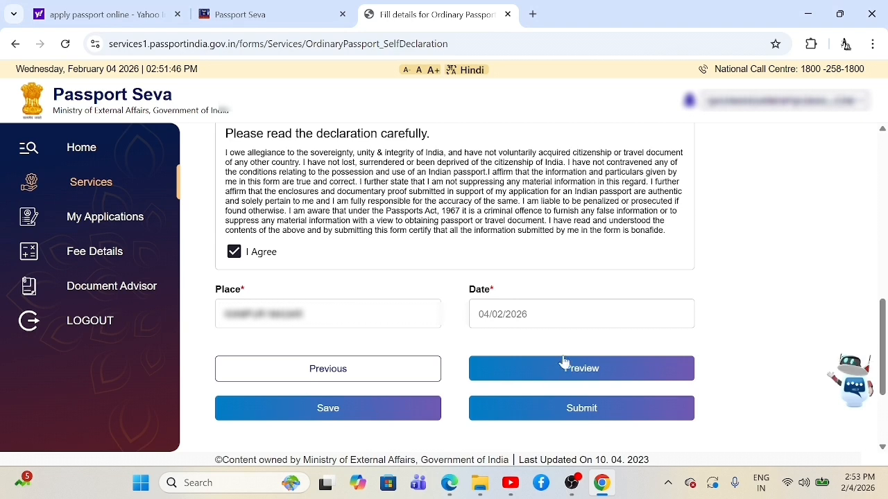
# Step: Save the self declaration form and open its application preview
pyautogui.click(569, 376)
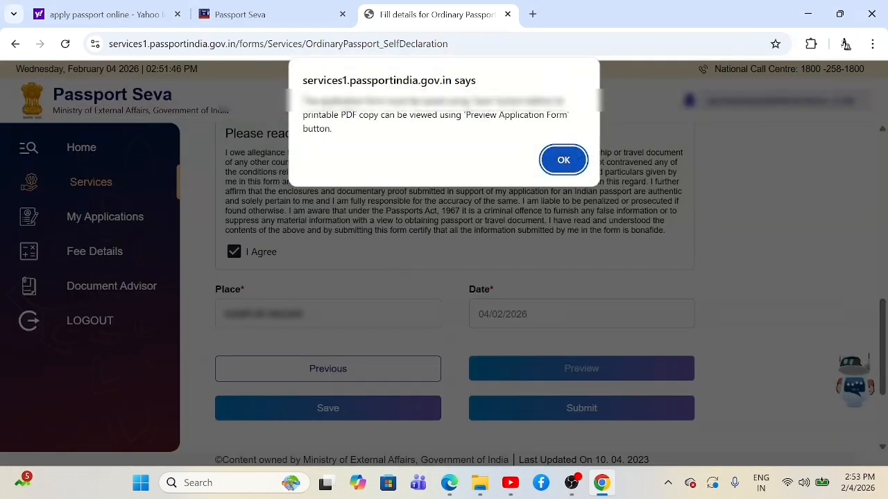
pyautogui.click(562, 161)
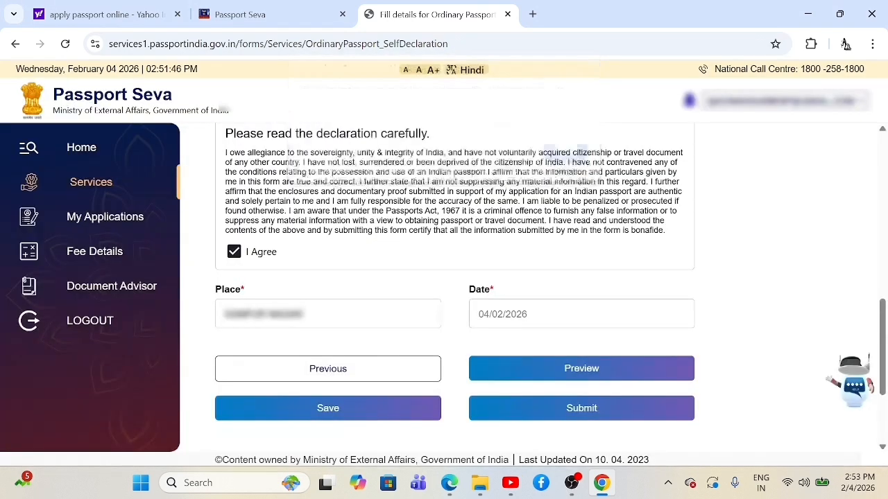
pyautogui.click(390, 406)
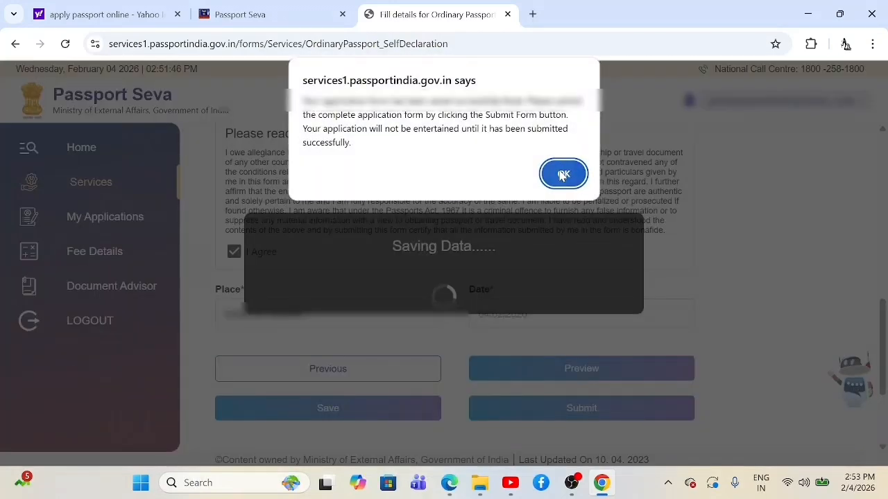
pyautogui.click(563, 175)
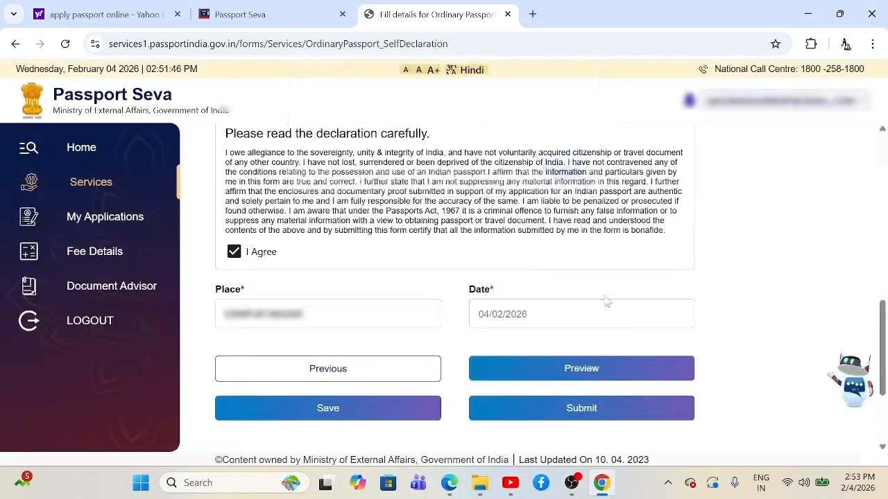
pyautogui.click(601, 375)
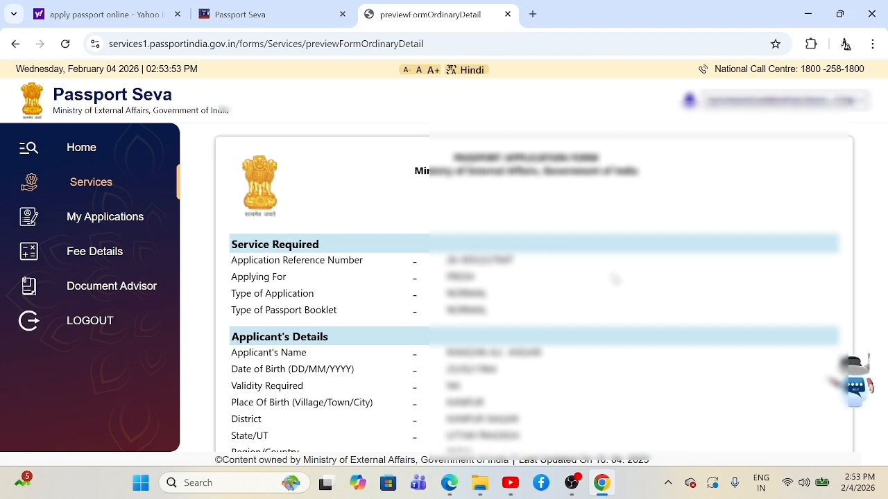
# Step: Scroll through the application preview from applicant details down to the signed self declaration
pyautogui.scroll(-1, 610, 281)
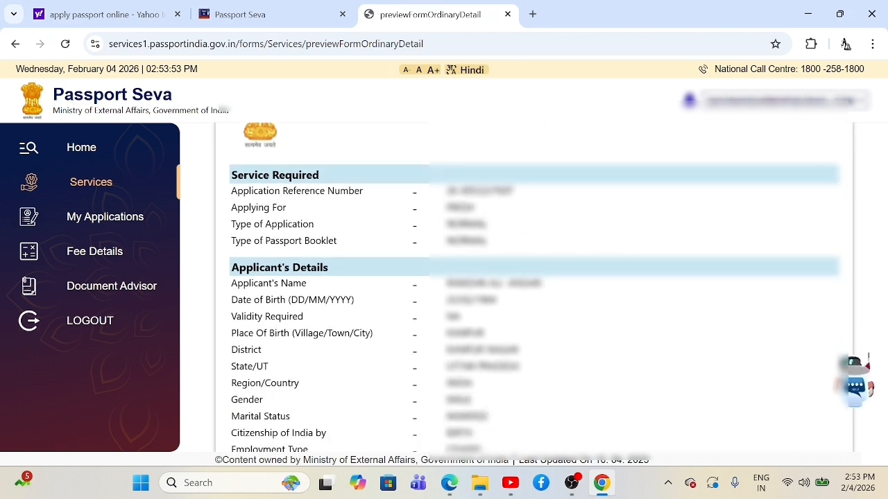
pyautogui.scroll(-1, 523, 251)
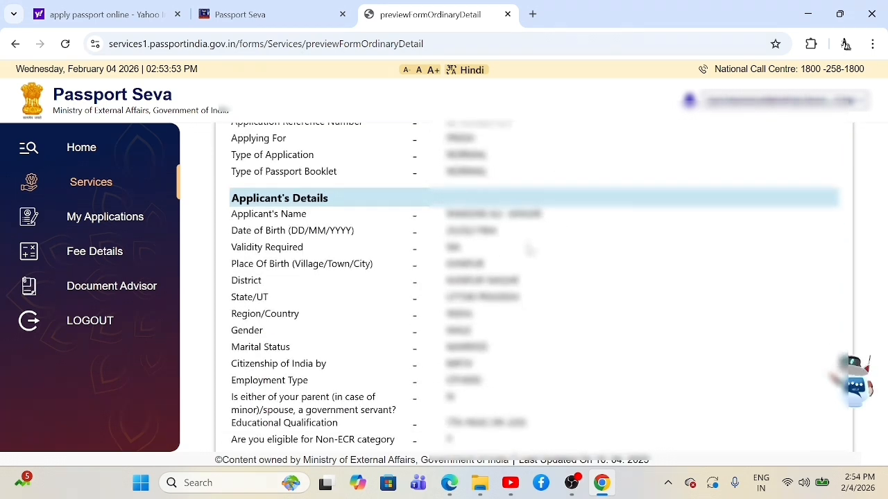
pyautogui.scroll(-1, 527, 261)
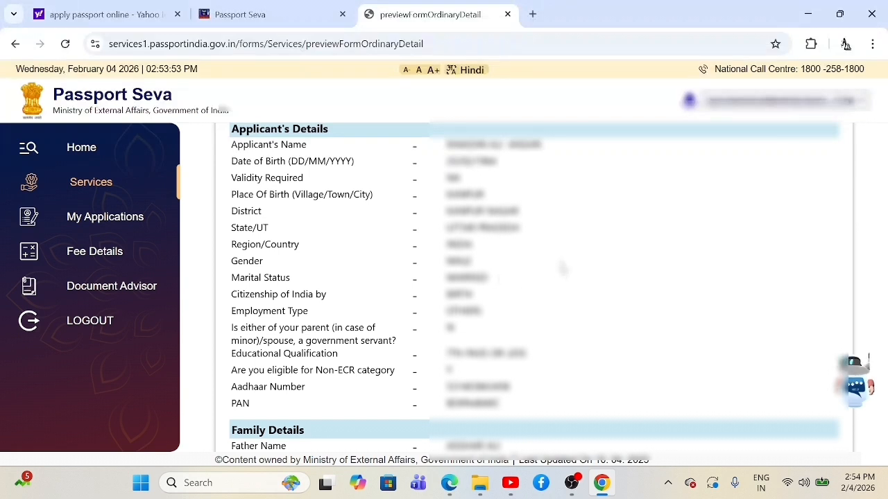
pyautogui.scroll(-1, 562, 268)
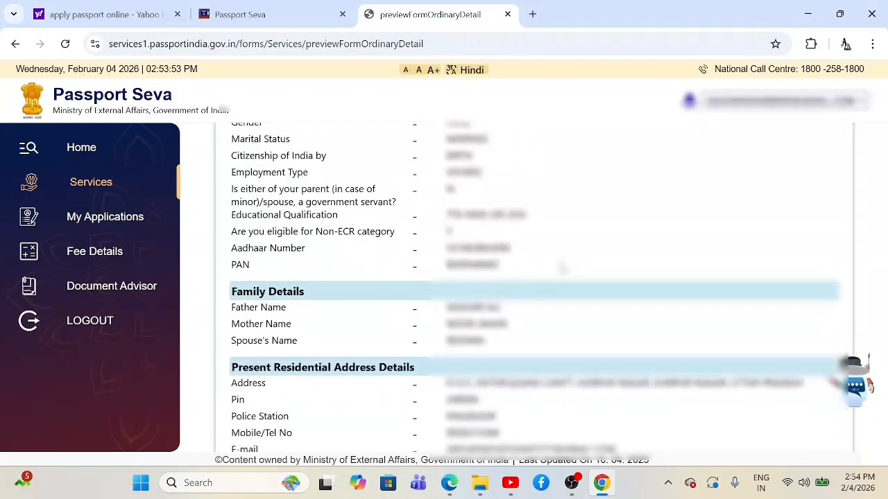
pyautogui.scroll(-1, 562, 268)
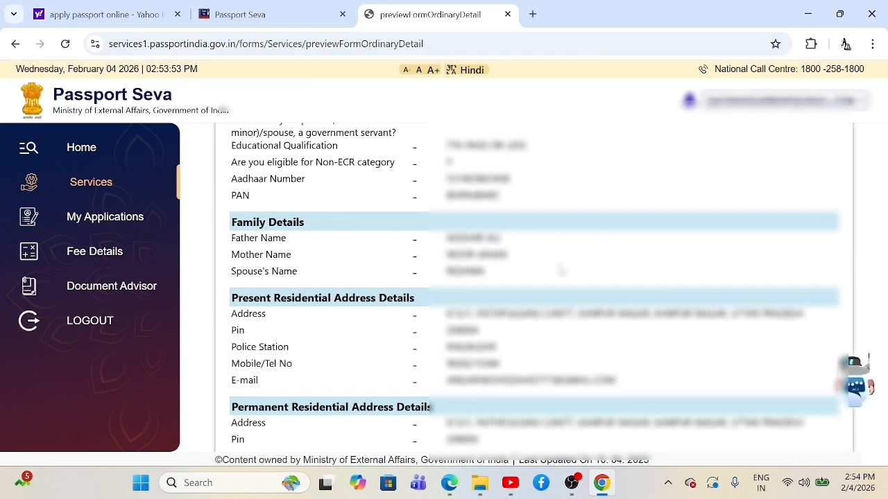
pyautogui.scroll(3, 515, 227)
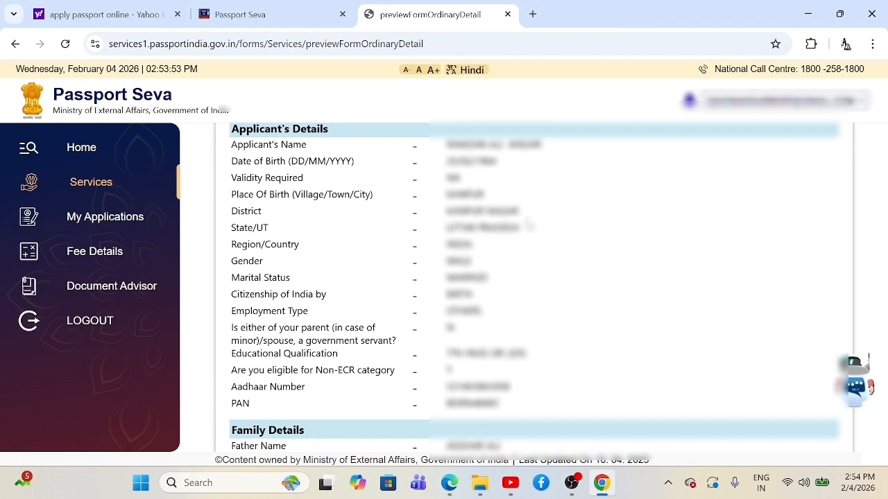
pyautogui.scroll(-1, 535, 229)
pyautogui.scroll(-1, 513, 208)
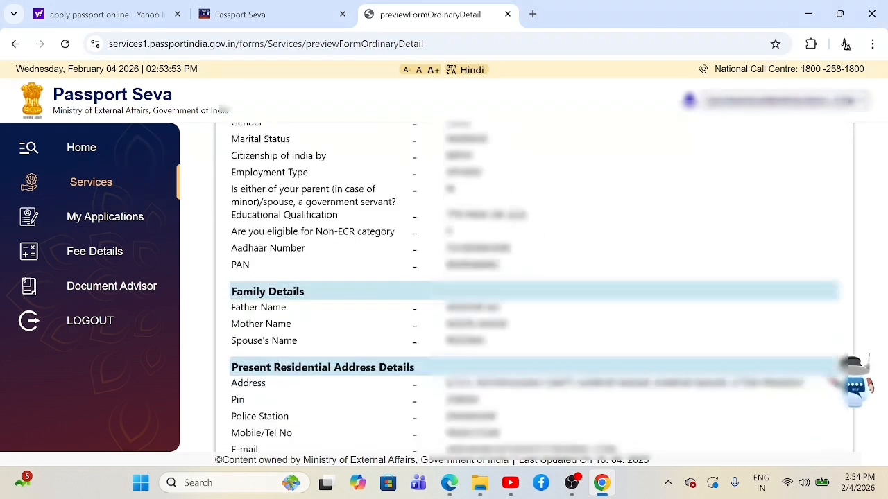
pyautogui.scroll(-1, 519, 215)
pyautogui.scroll(-1, 519, 215)
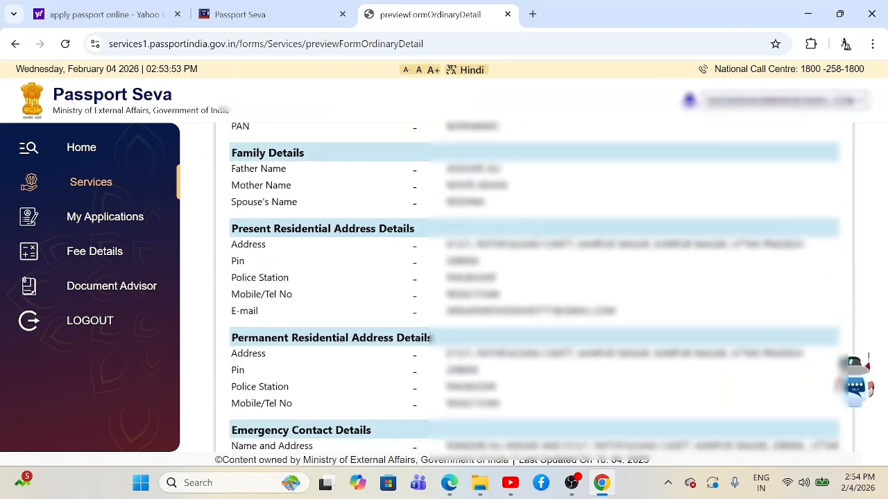
pyautogui.scroll(-1, 536, 287)
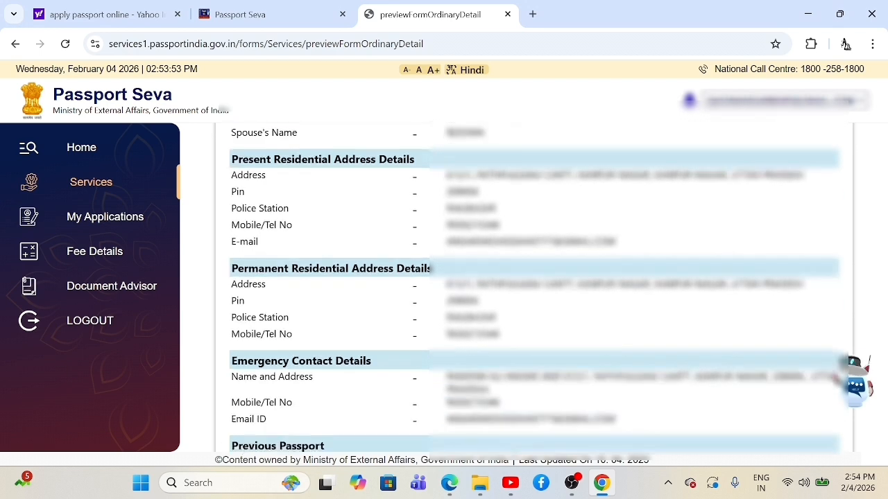
pyautogui.scroll(-2, 536, 287)
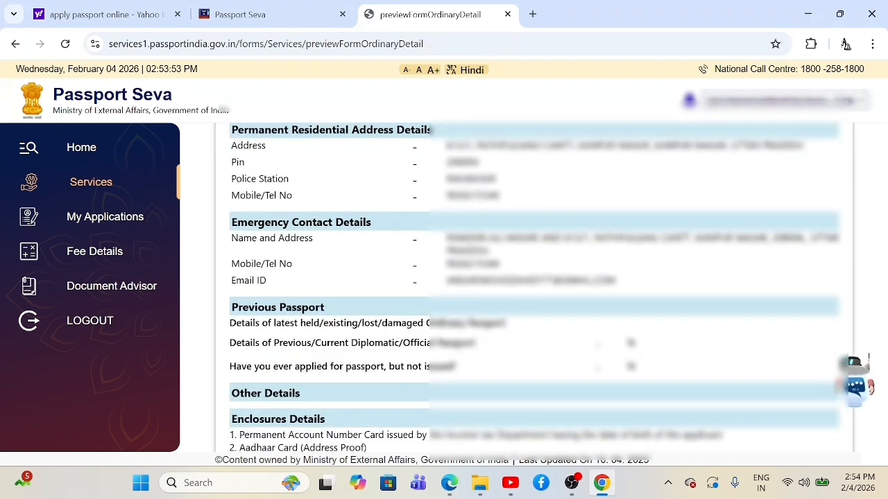
pyautogui.scroll(-3, 535, 287)
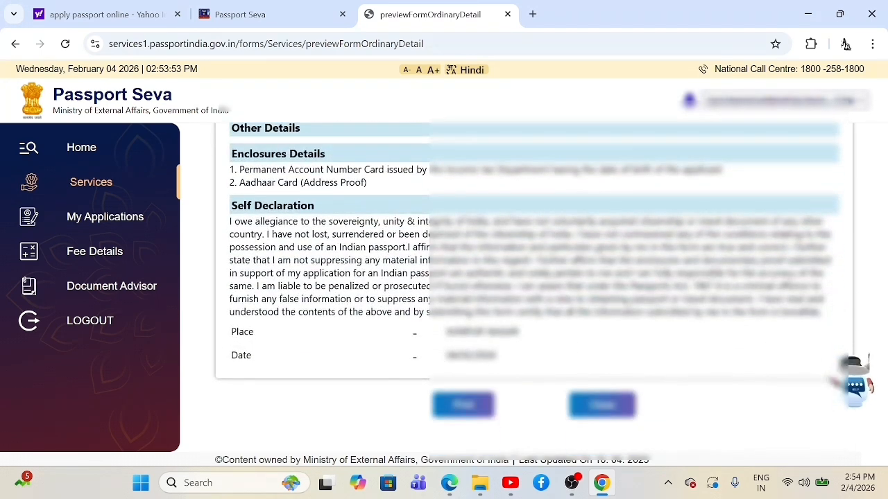
# Step: Print the preview to PDF in Downloads, appending ' RA' to previewFormOrdinaryDetail instead of overwriting
pyautogui.click(476, 410)
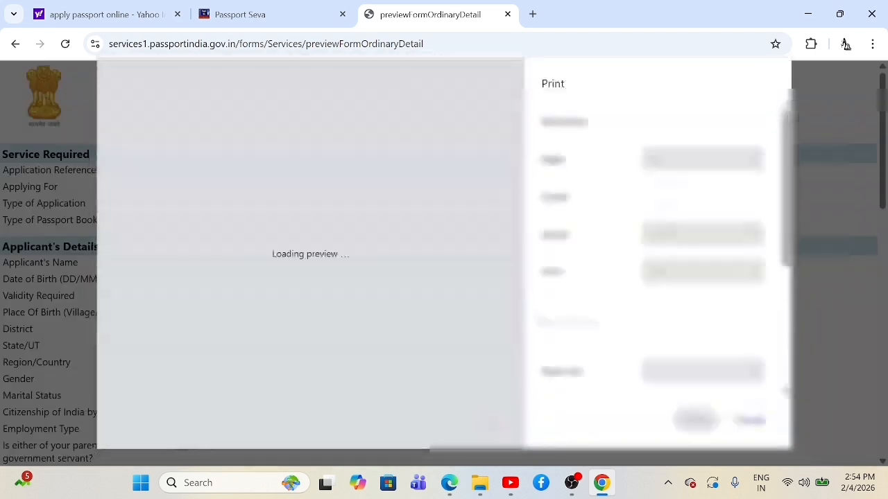
pyautogui.scroll(-5, 305, 254)
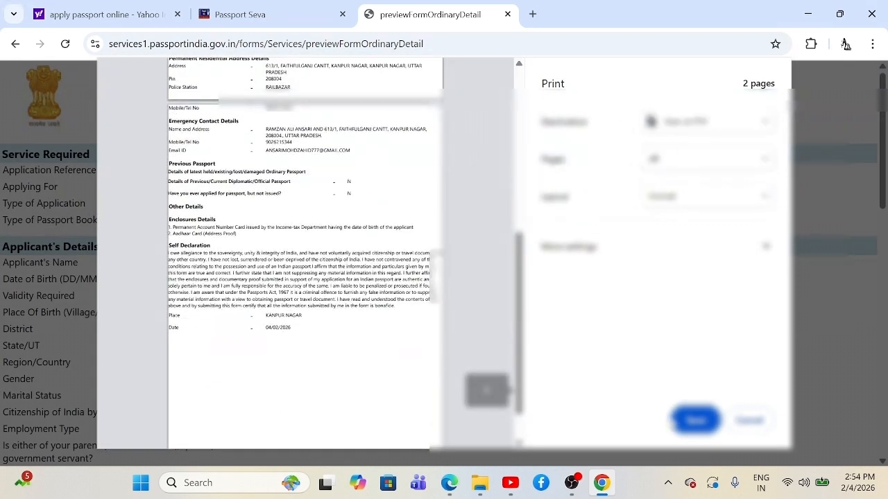
pyautogui.click(688, 425)
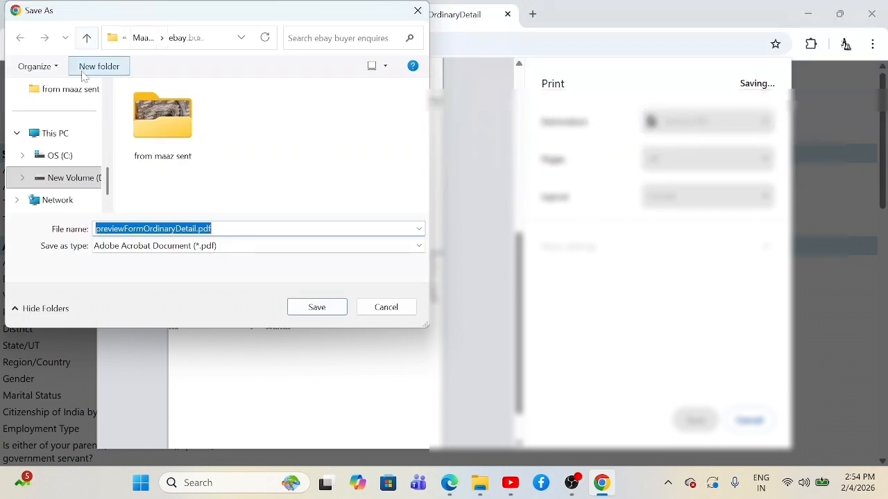
pyautogui.scroll(3, 42, 115)
pyautogui.click(64, 132)
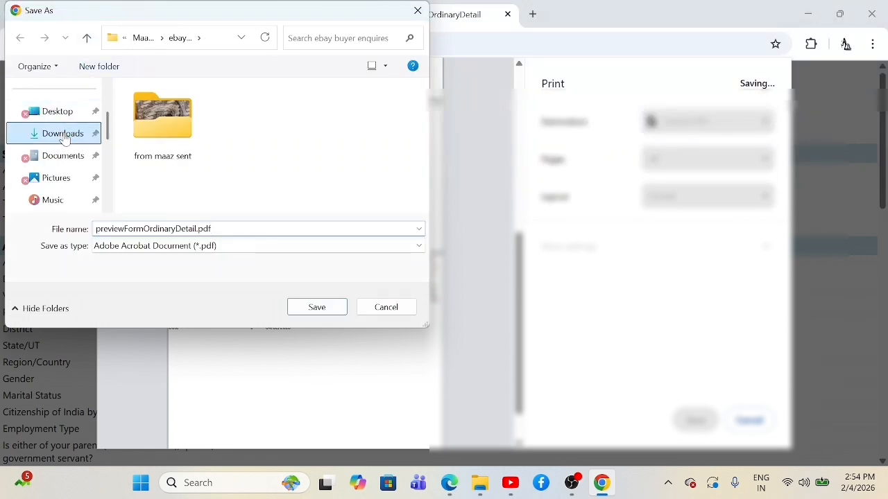
pyautogui.click(301, 307)
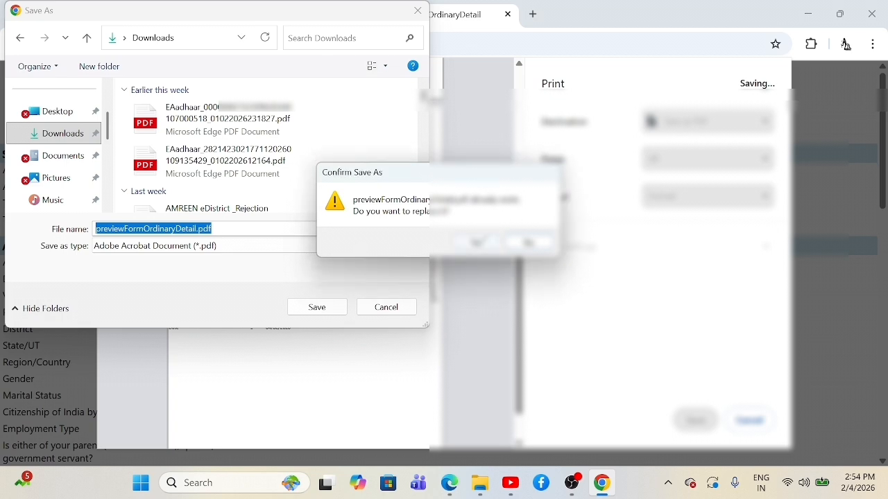
pyautogui.press('Escape')
pyautogui.click(213, 229)
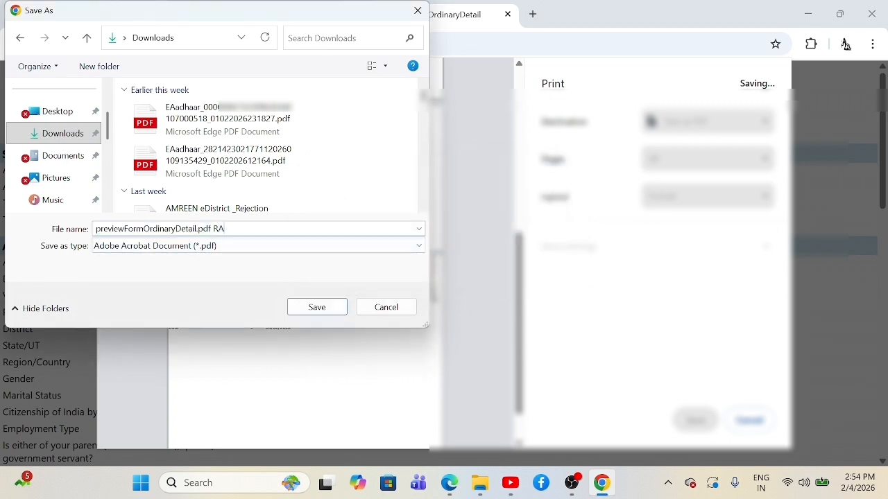
pyautogui.write('RA')
pyautogui.click(310, 307)
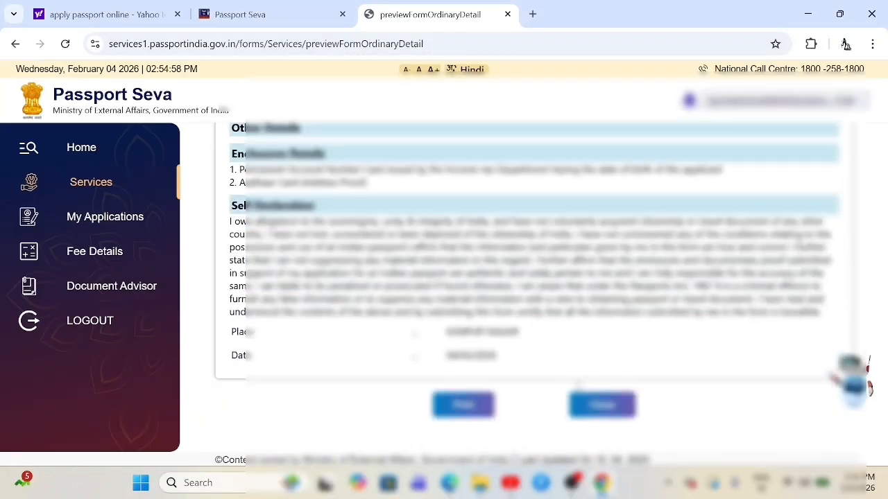
# Step: Close the preview, tick I Agree on the self declaration, and submit the application
pyautogui.click(590, 404)
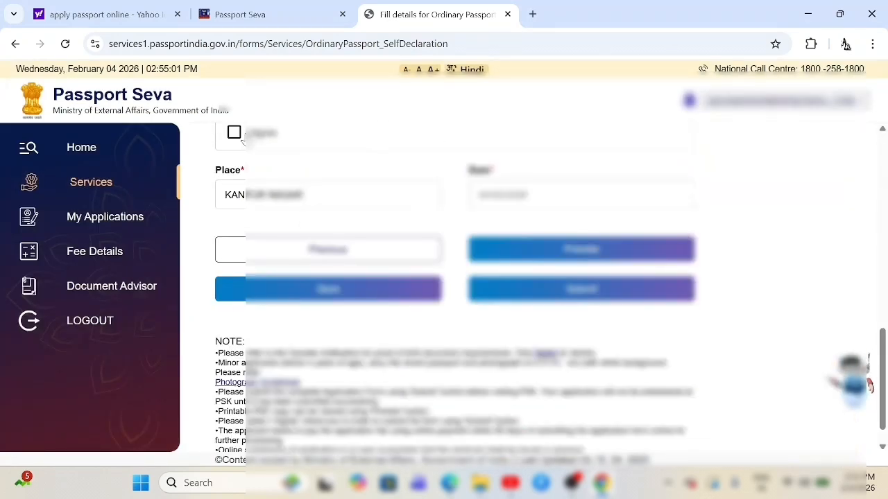
pyautogui.click(234, 132)
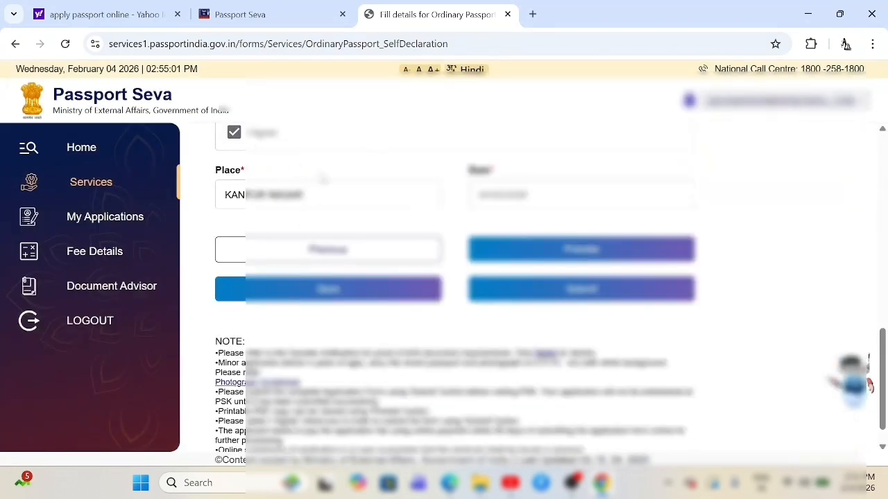
pyautogui.click(583, 294)
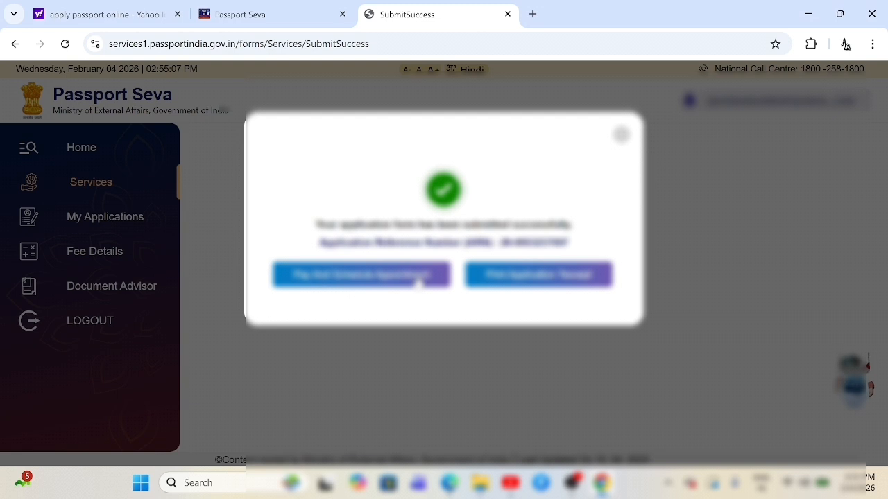
# Step: Download the Application Receipt PDF, then close it to return to the Home page
pyautogui.click(518, 281)
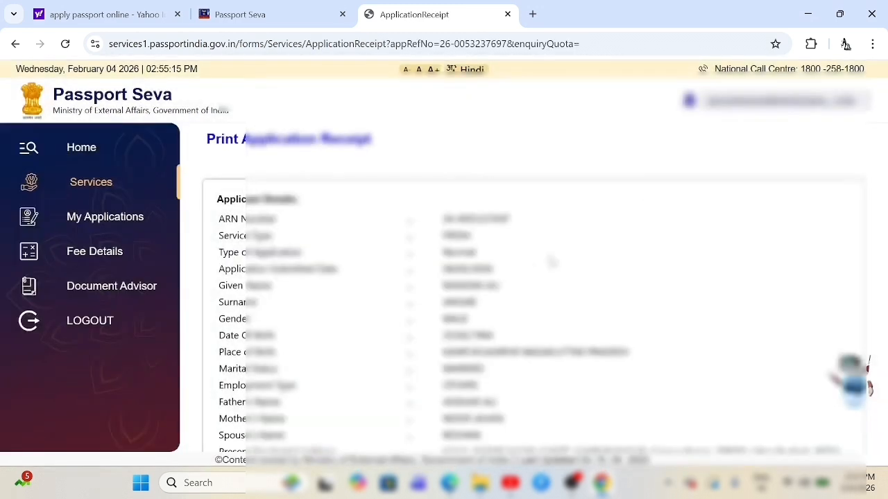
pyautogui.scroll(-3, 550, 262)
pyautogui.scroll(2, 550, 262)
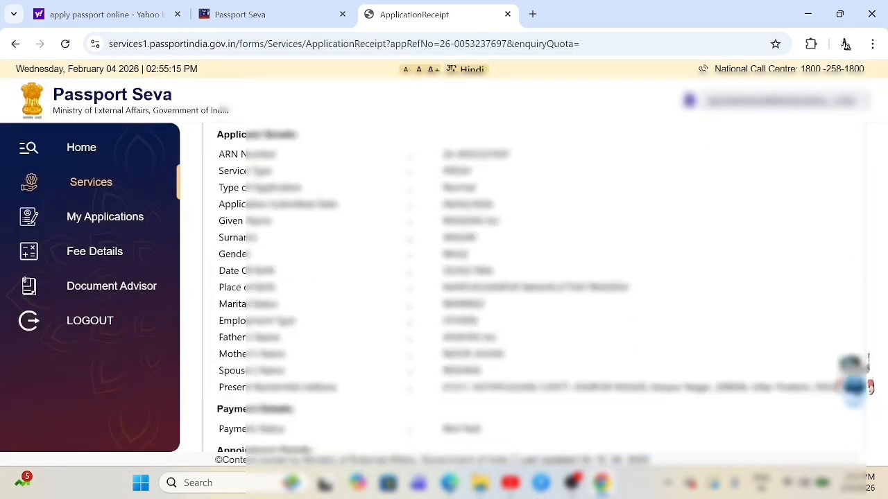
pyautogui.scroll(-2, 534, 277)
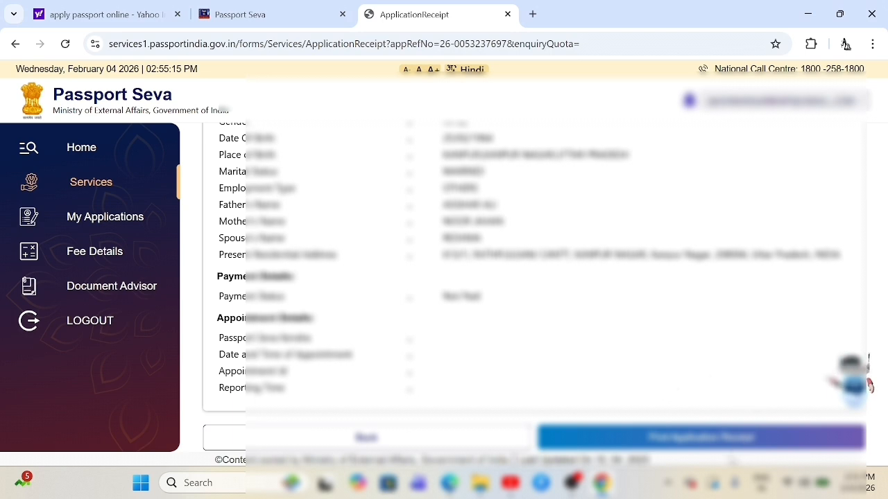
pyautogui.click(735, 442)
pyautogui.scroll(-5, 530, 278)
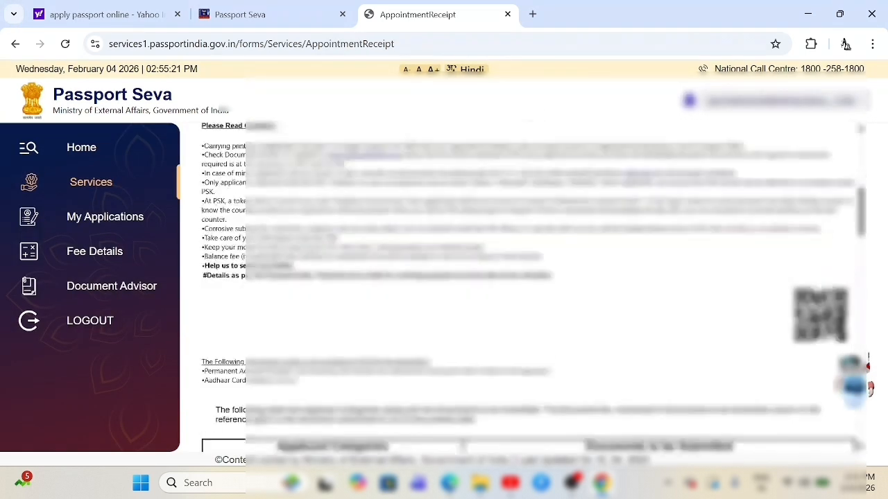
pyautogui.scroll(6, 600, 230)
pyautogui.scroll(-7, 600, 230)
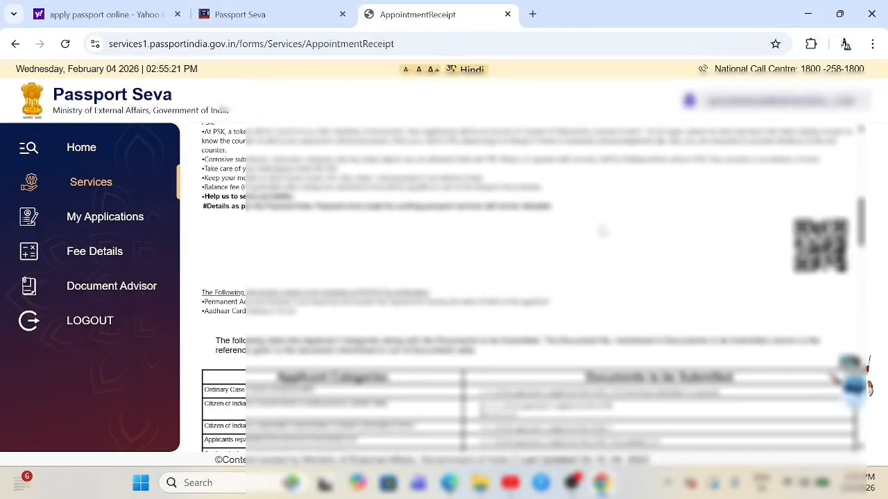
pyautogui.scroll(-12, 600, 230)
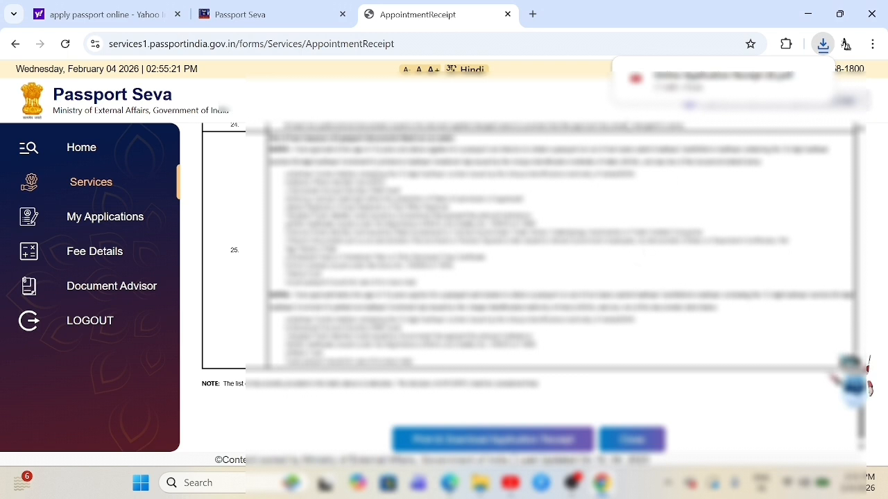
pyautogui.click(630, 439)
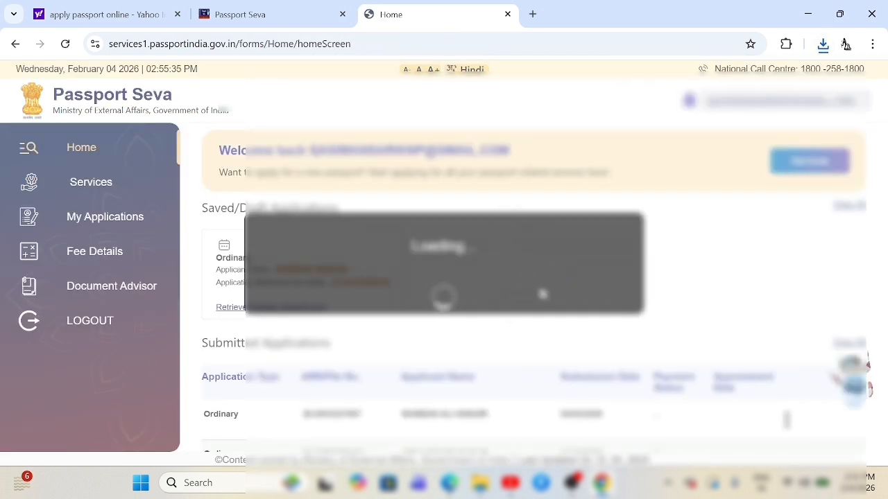
pyautogui.scroll(-1, 588, 284)
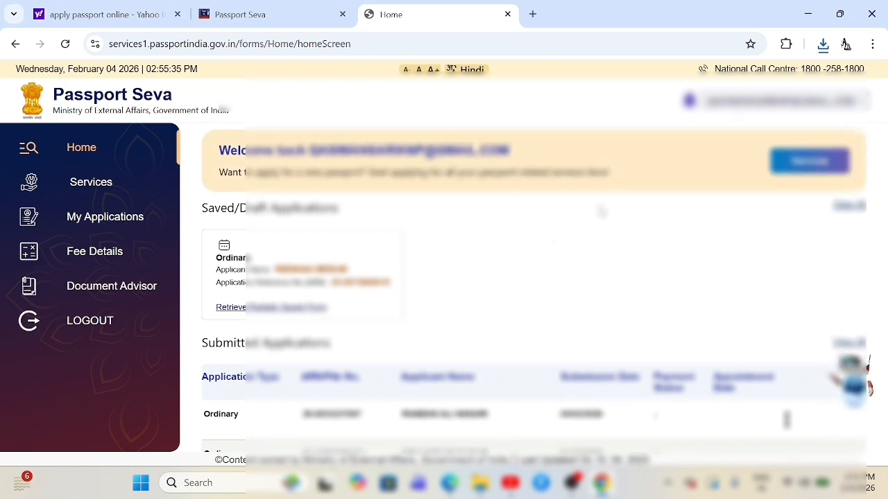
pyautogui.scroll(-2, 597, 247)
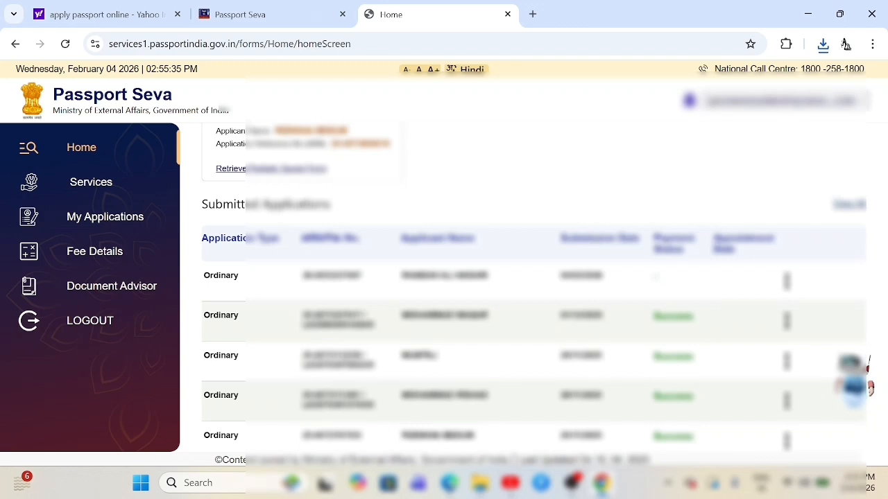
pyautogui.scroll(2, 593, 244)
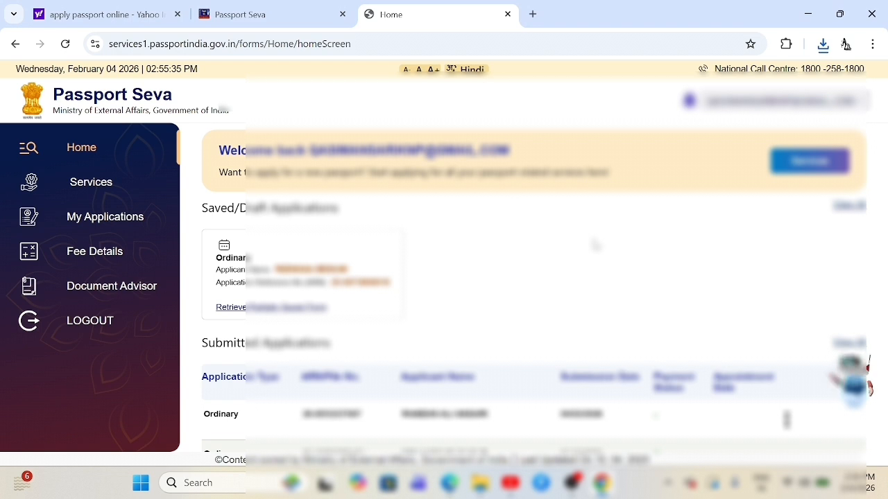
pyautogui.scroll(-1, 594, 244)
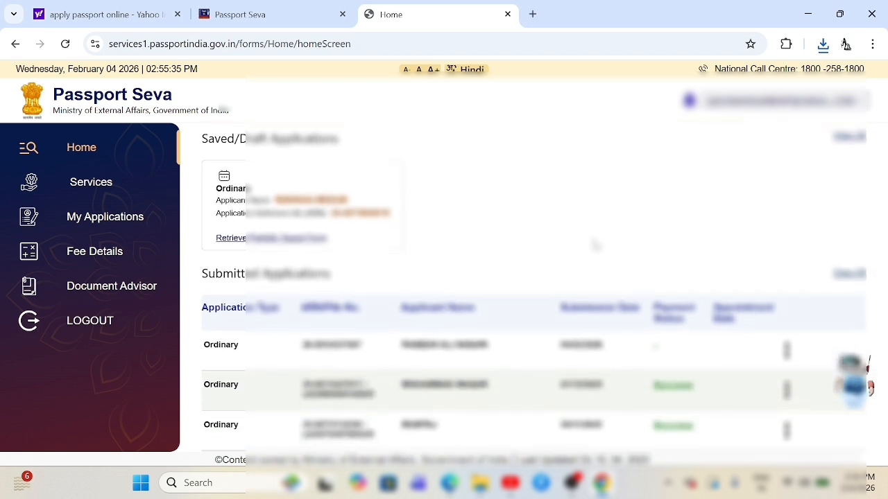